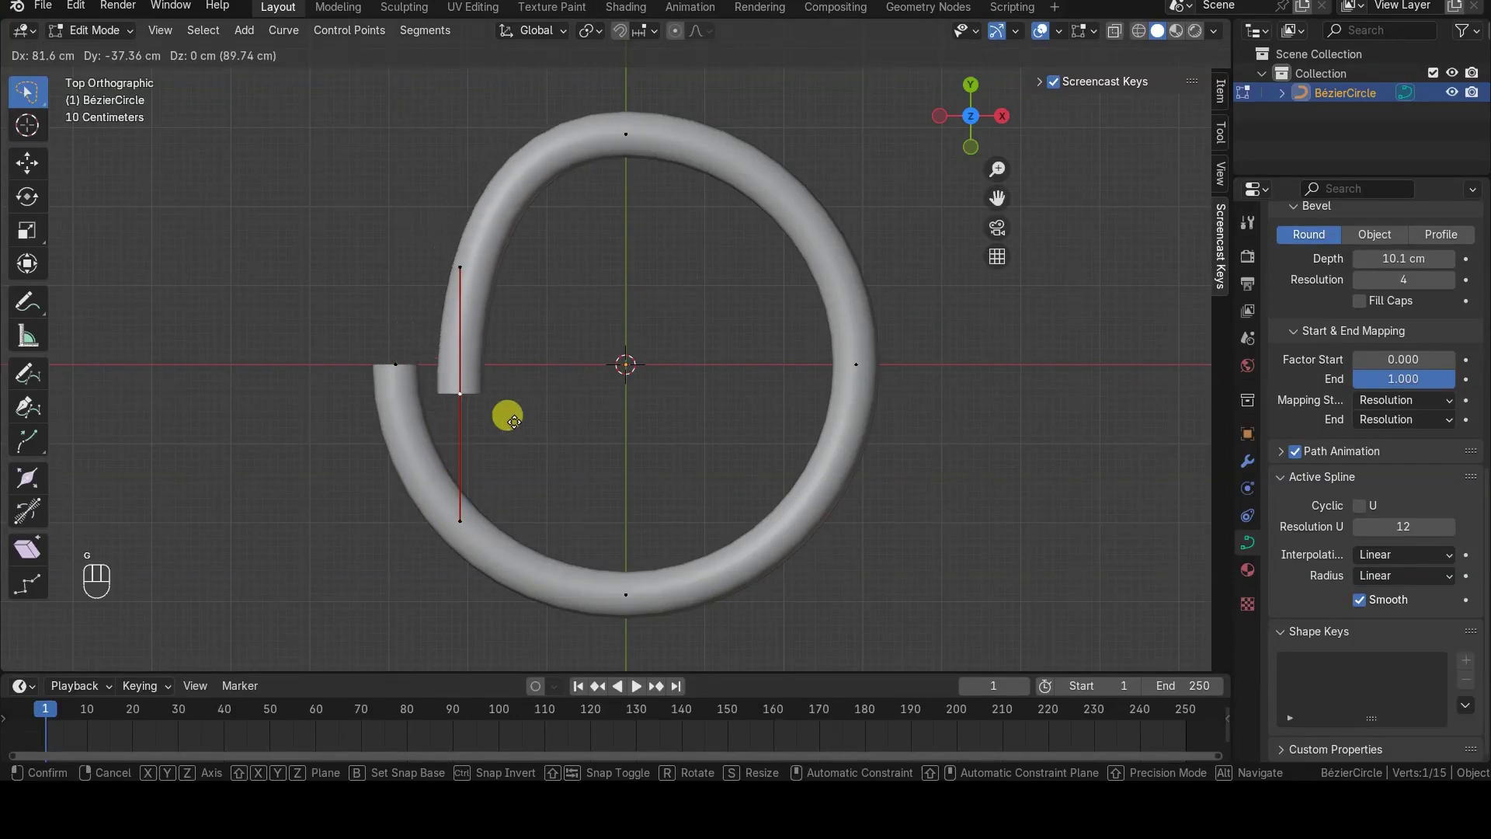
Step: Try moving the selected end point of the open Bézier circle in different views, undoing each move
left_click(372, 310)
key("ctrl+z")
middle_click_drag(481, 388, 562, 297)
key("g")
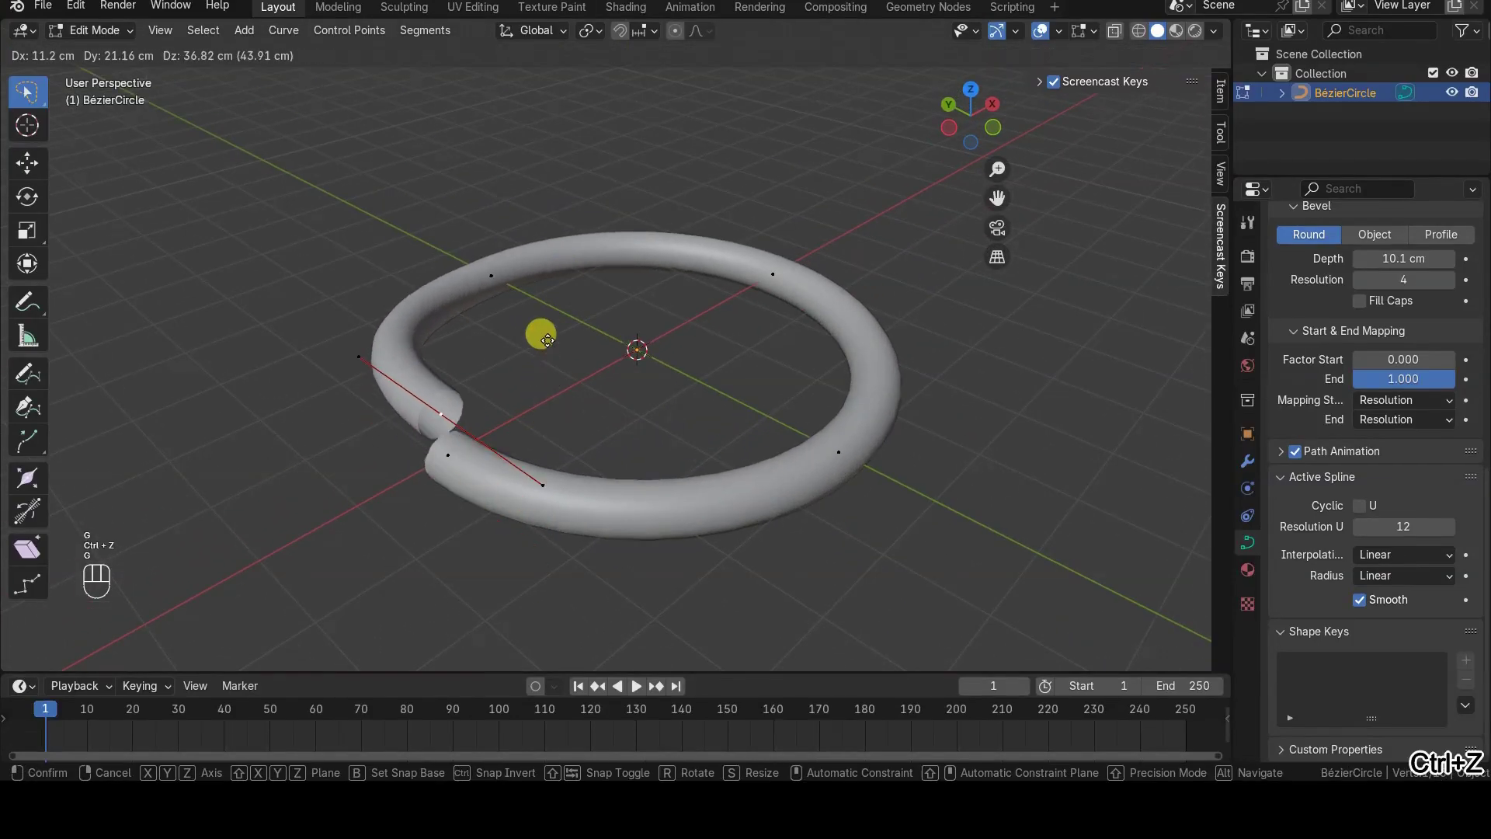
left_click(489, 293)
key("ctrl+z")
middle_click_drag(599, 398, 578, 417)
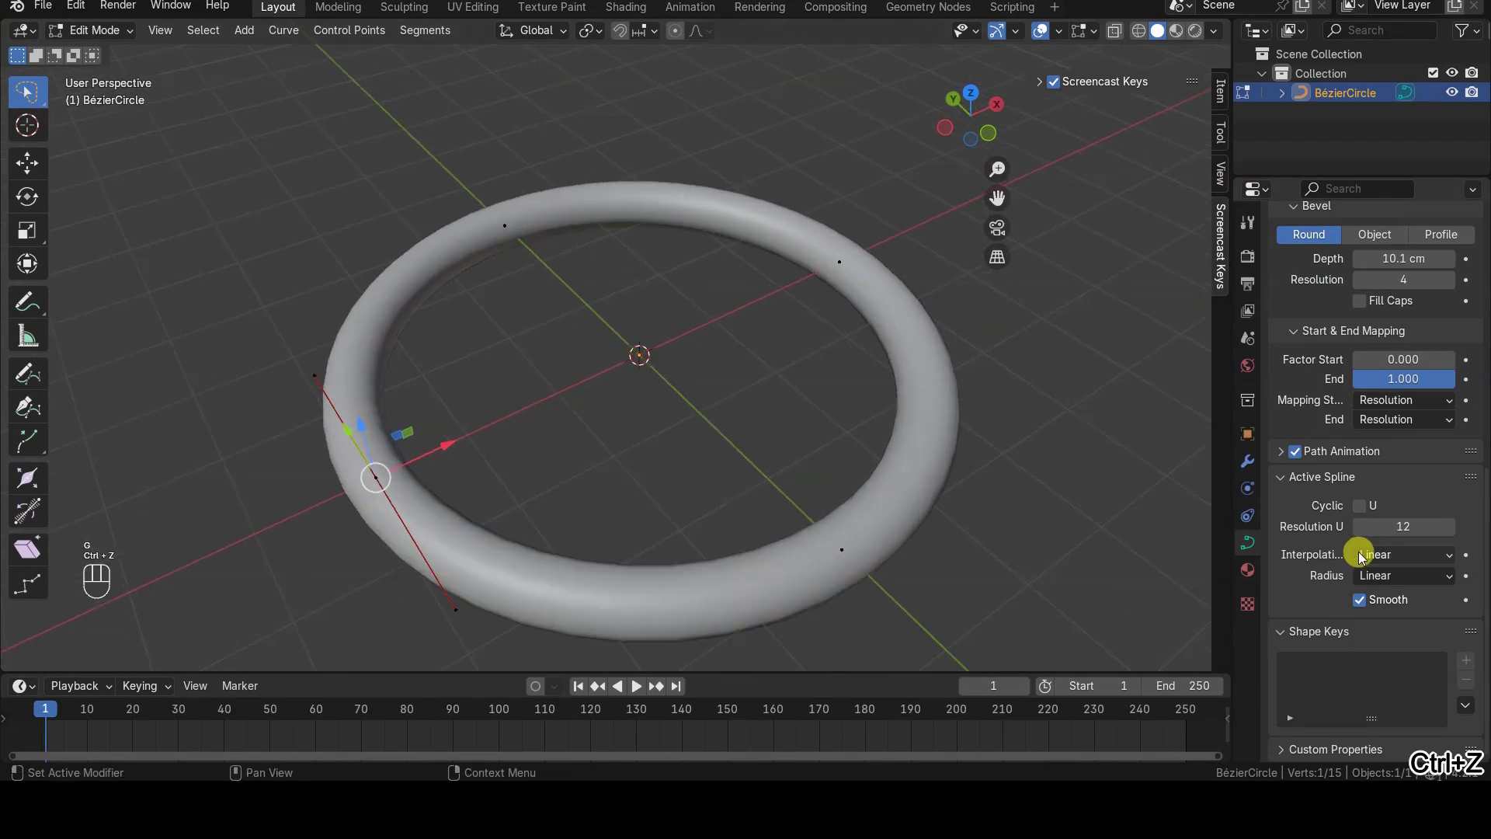
left_click_drag(1376, 353, 774, 460)
key("KP_7")
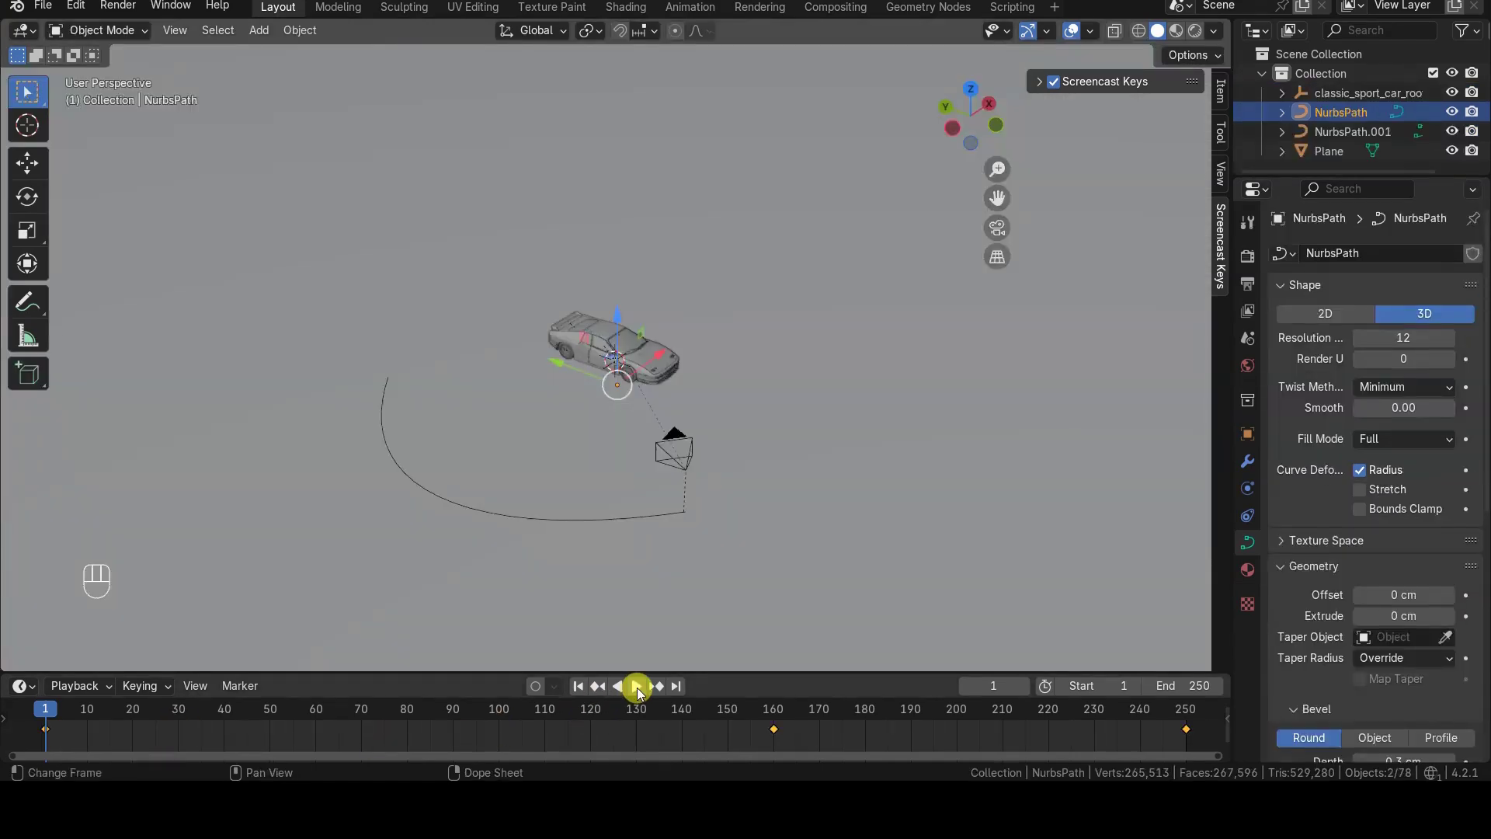
Step: Play the car scene's animation and examine the camera's path around the car, including through the camera
left_click(636, 686)
scroll(785, 445, "up", 3)
mouse_move(747, 470)
middle_mouse_down()
mouse_move(798, 426)
mouse_move(710, 457)
mouse_move(743, 458)
middle_mouse_up()
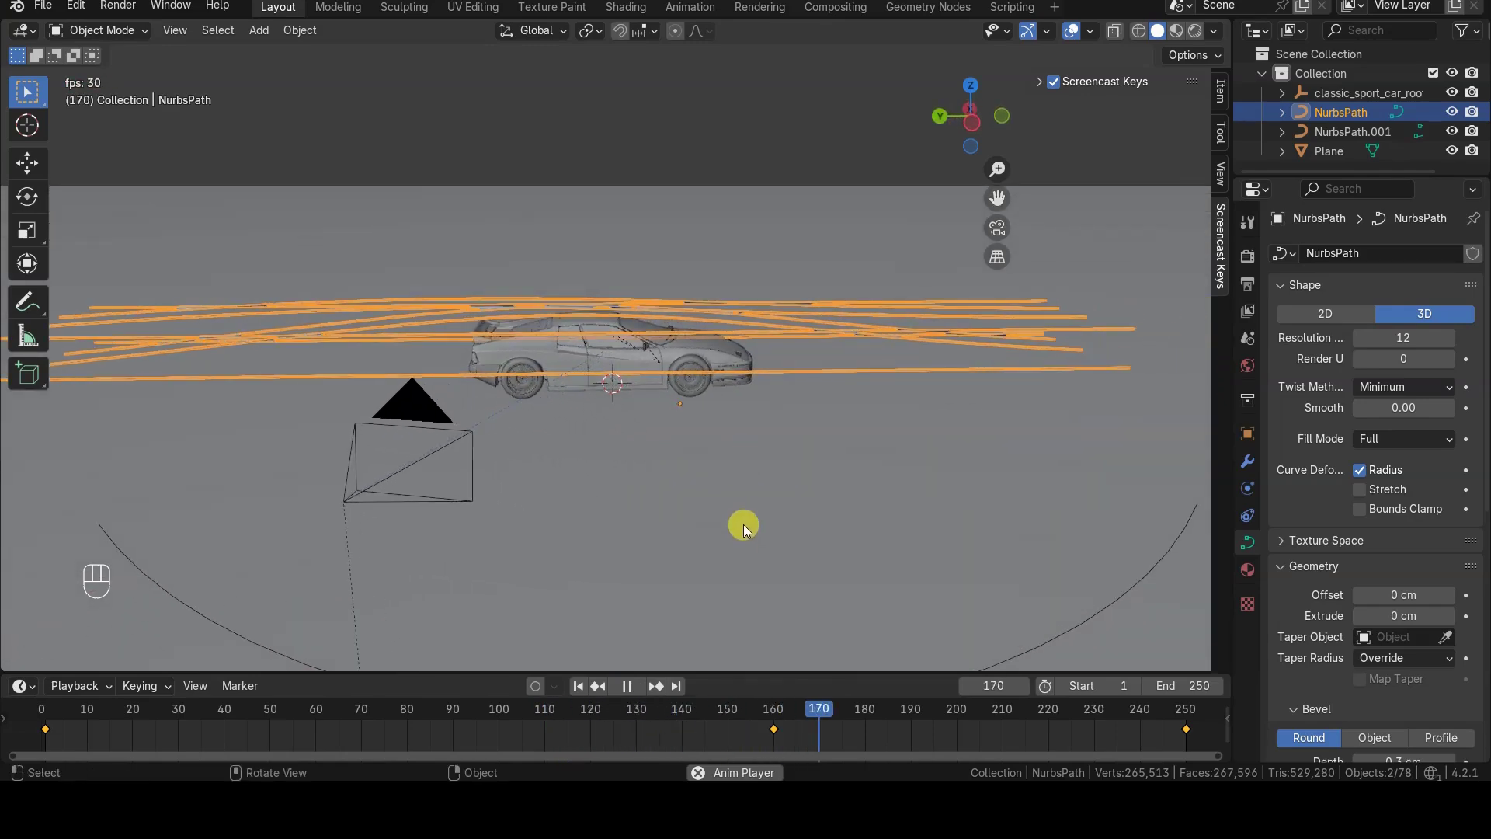
key("KP_0")
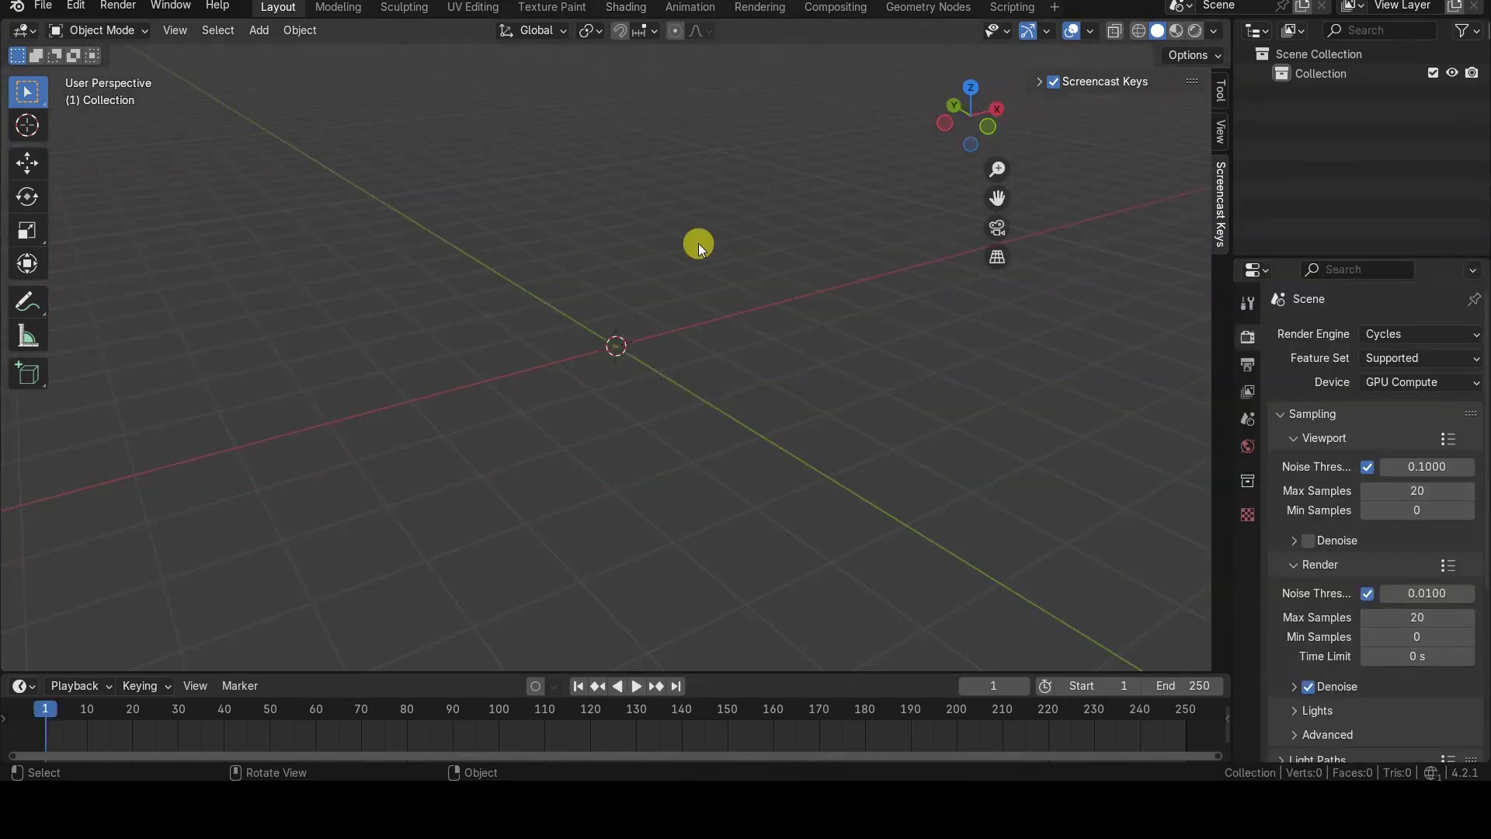
Step: Add a Bézier curve to the empty scene from the front view
key("KP_1")
key("shift+a")
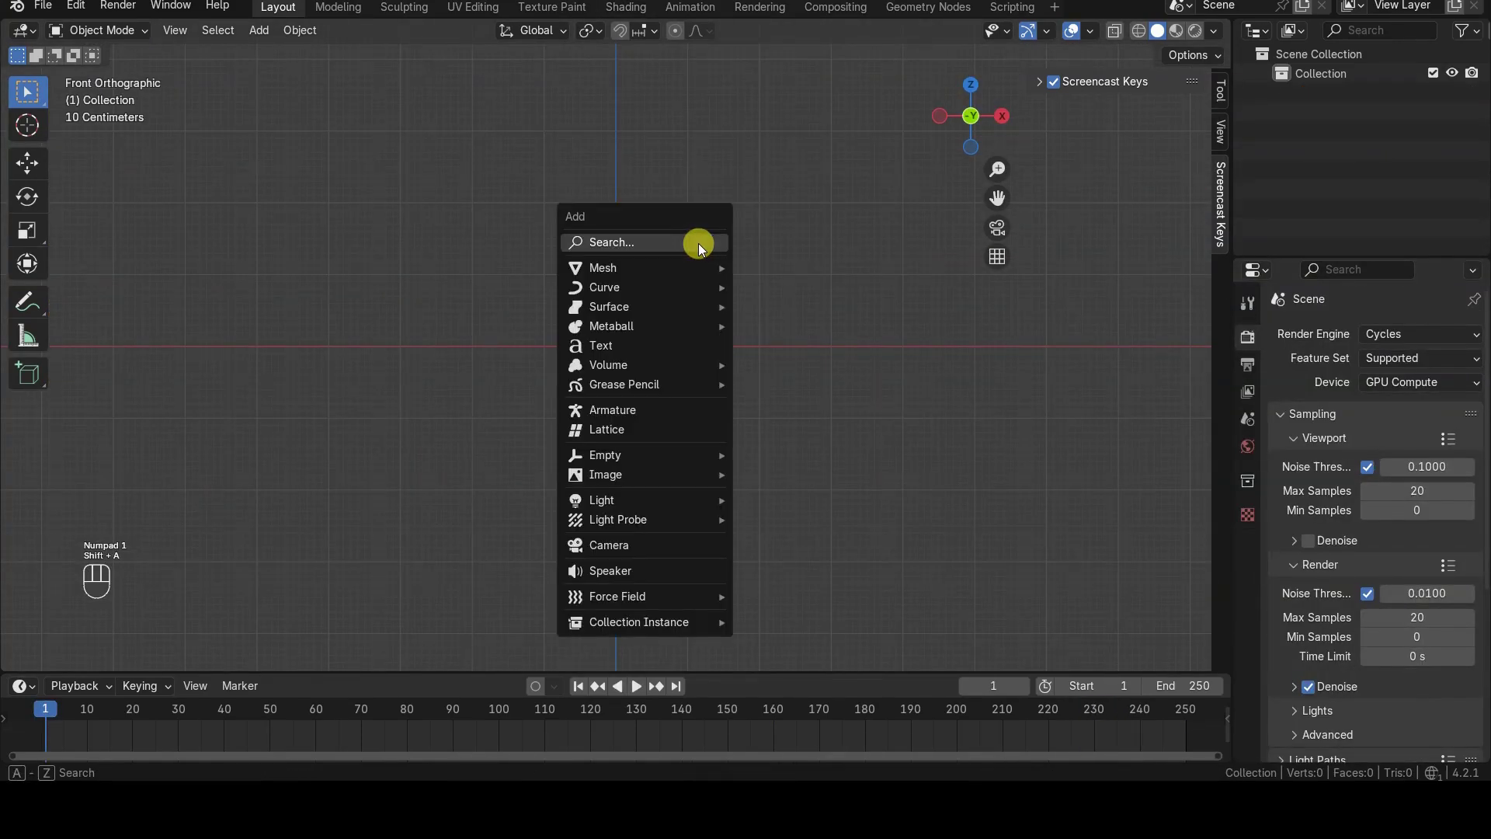
mouse_move(669, 289)
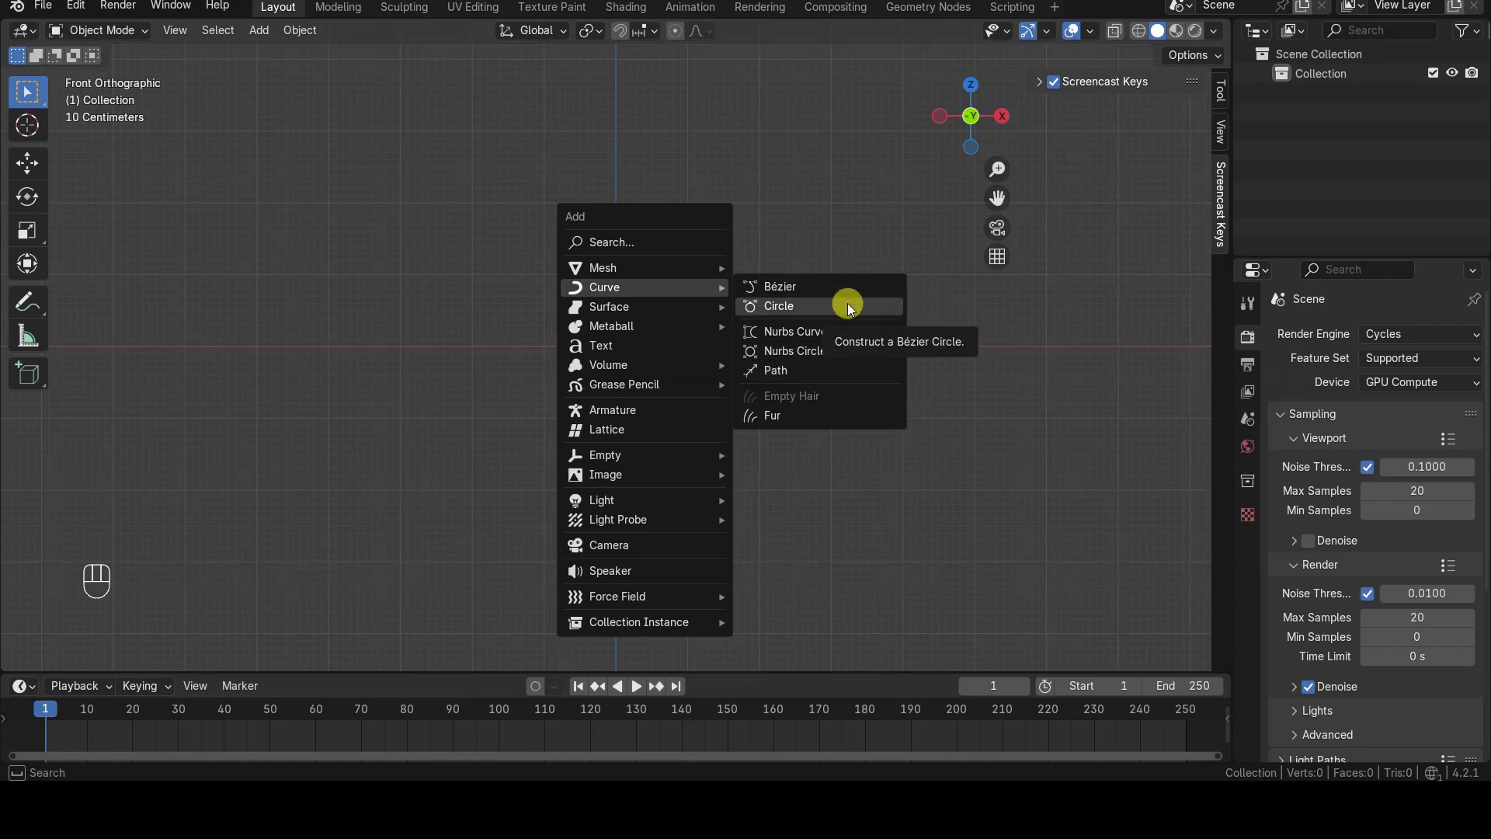
key("Escape")
key("shift+a")
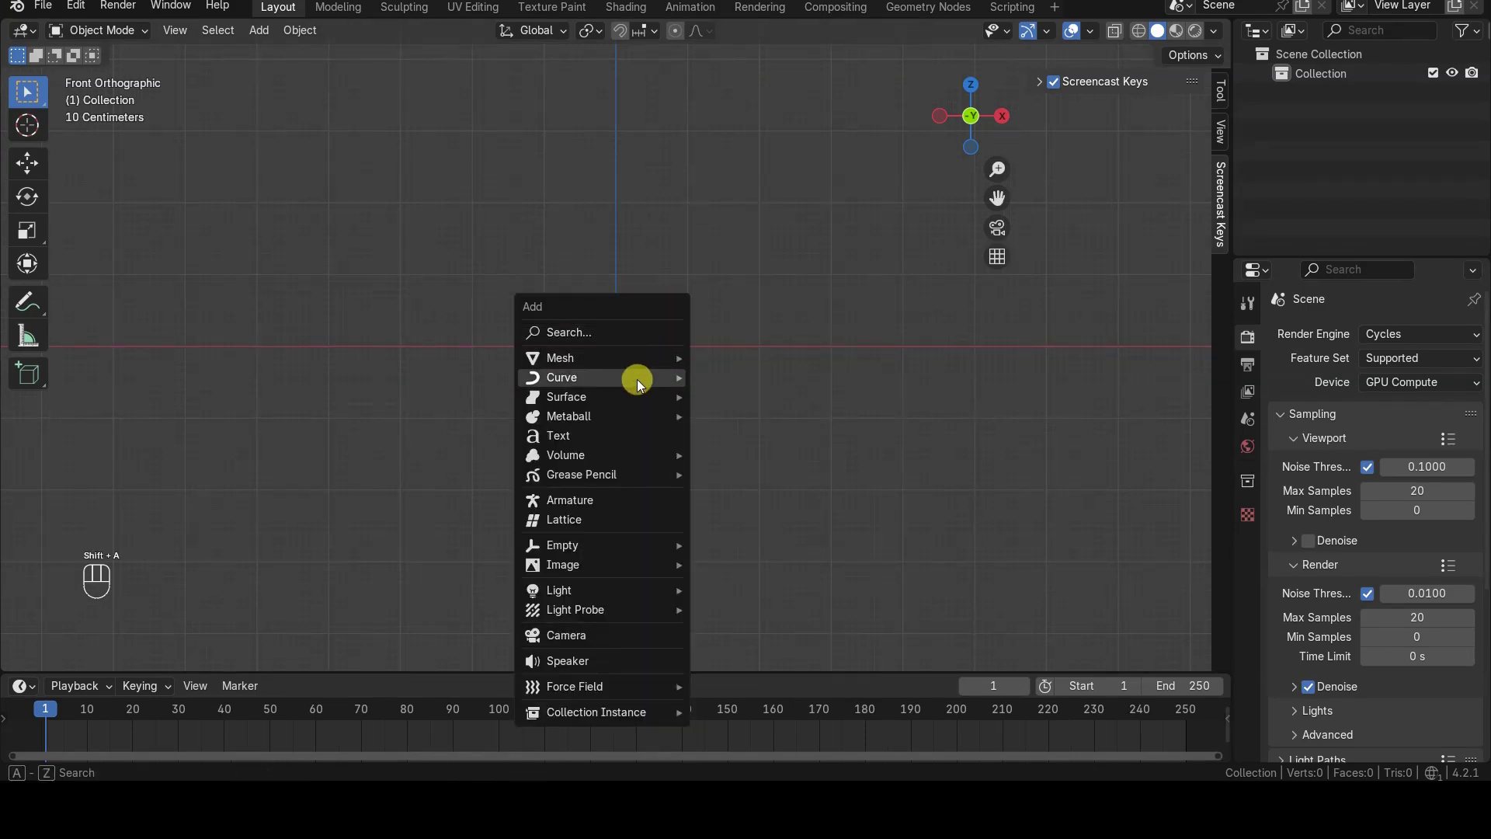
left_click(748, 378)
Step: Rotate the curve 90 degrees about the X axis and scale it up to about 2.75 times its size
key("r")
key("x")
key("KP_9")
key("KP_0")
key("KP_Enter")
key("s")
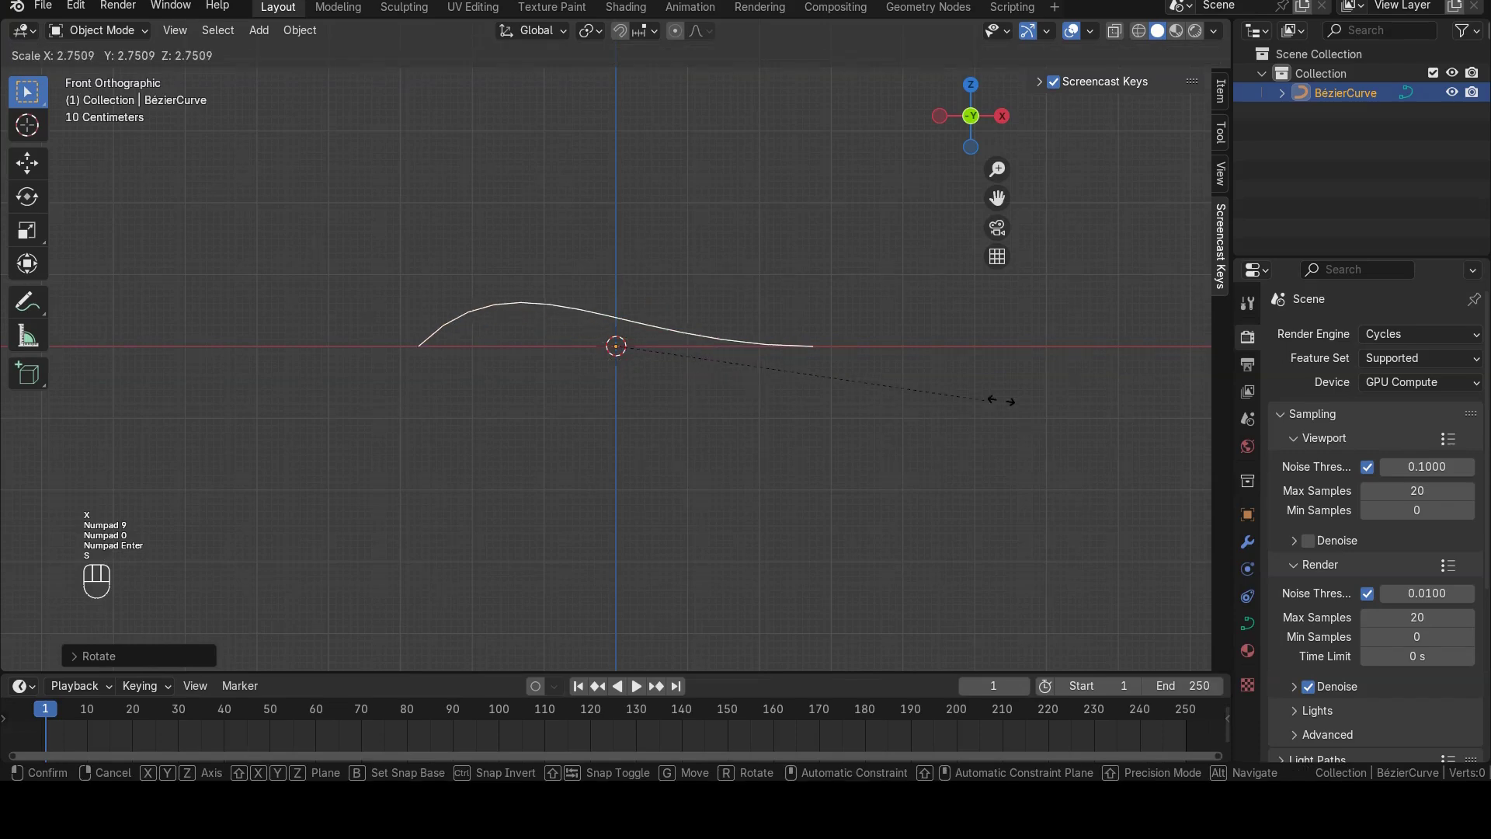
left_click(997, 400)
Step: Subdivide the whole curve in Edit Mode to add a middle control point
scroll(589, 362, "up", 2)
middle_click_drag(589, 361, 593, 446, "shift")
key("Tab")
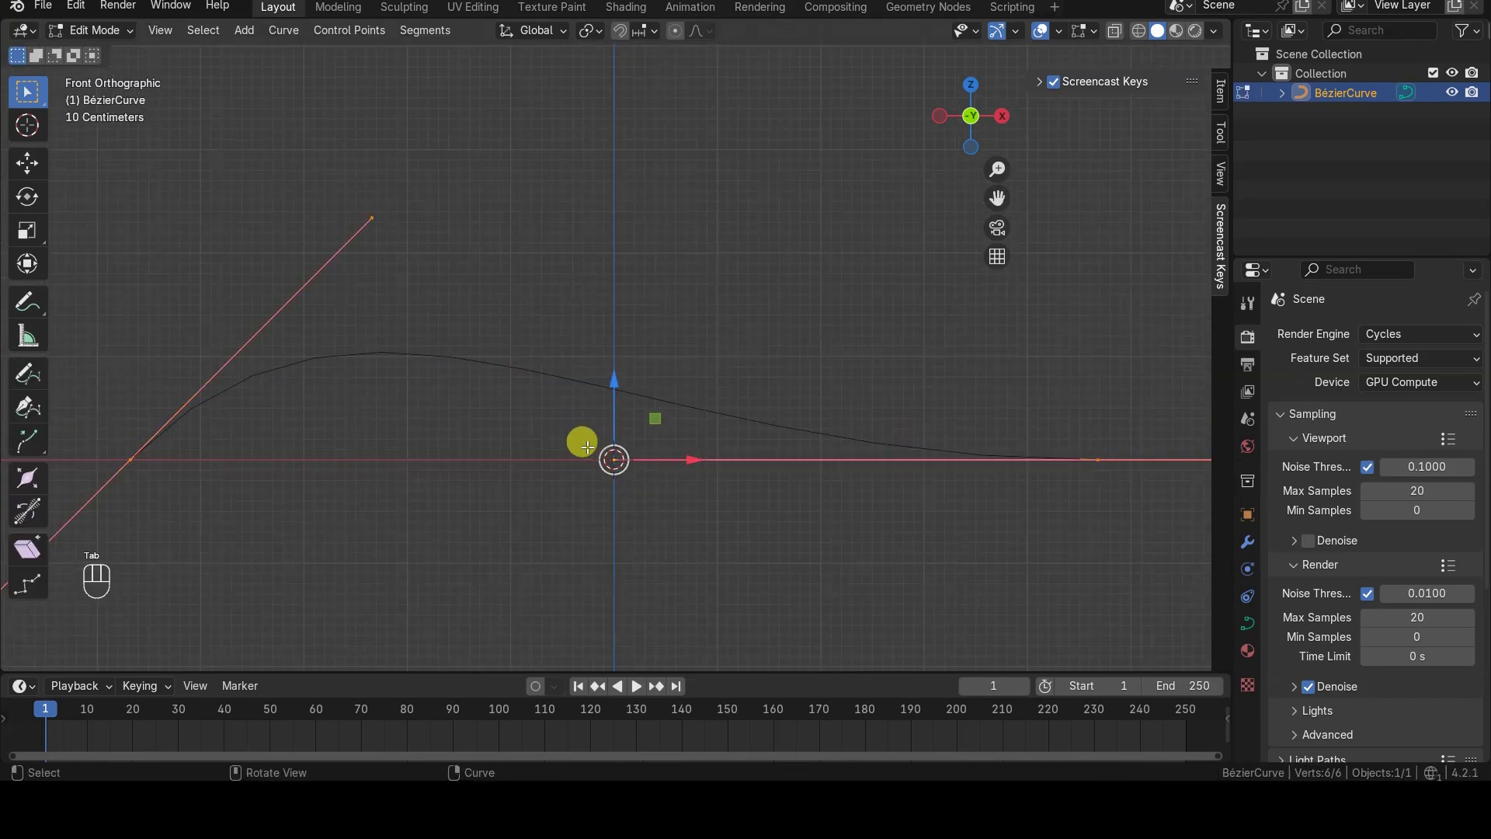
key("a")
scroll(522, 455, "down", 2)
key("w")
key("w")
right_click(522, 455)
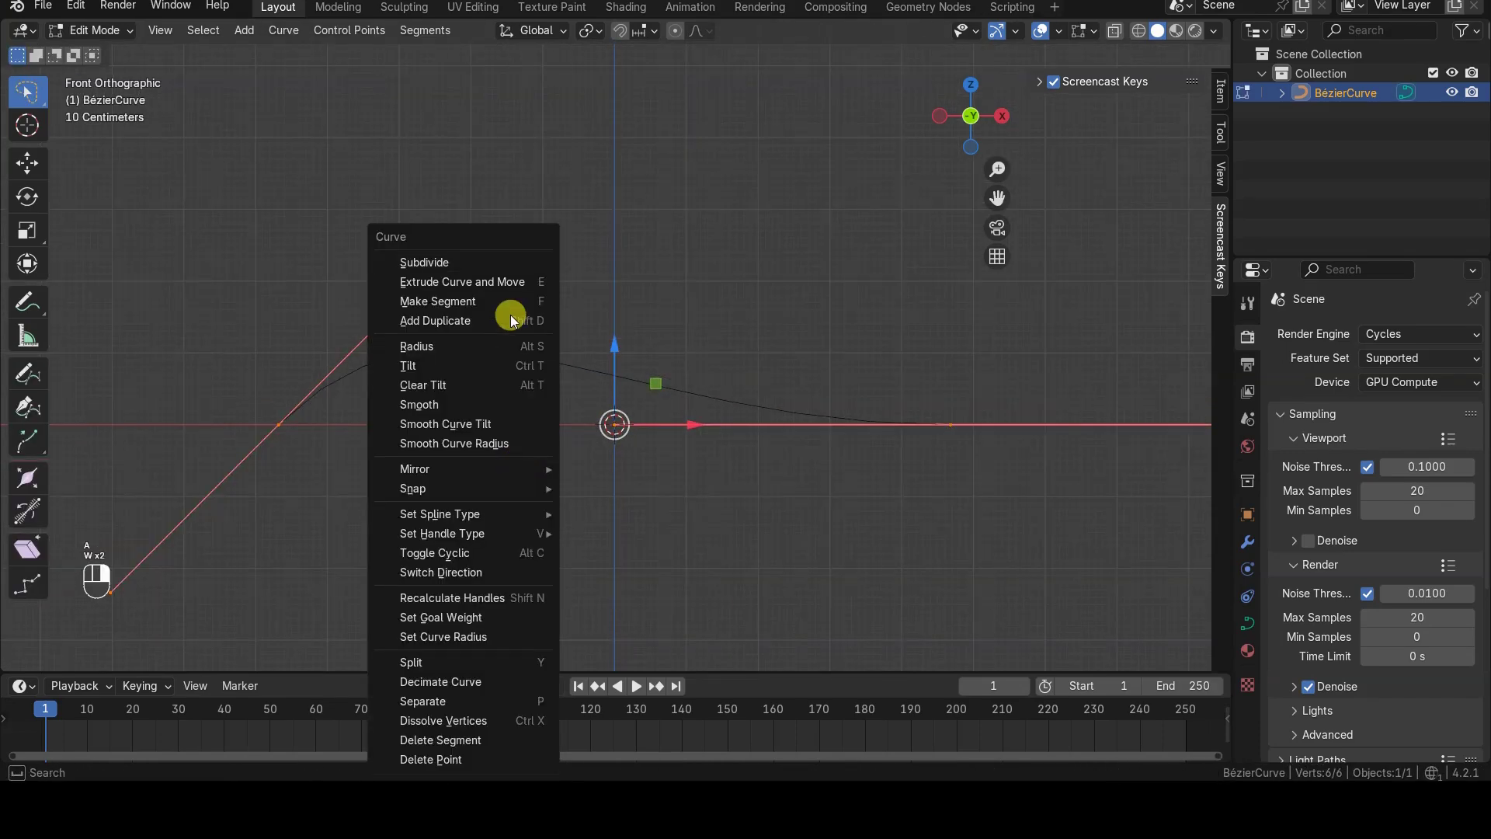
left_click(514, 262)
Step: Move the middle control point toward the curve's crest and scale its handles to about 0.45
left_click(553, 368)
key("g")
left_click(455, 365)
key("s")
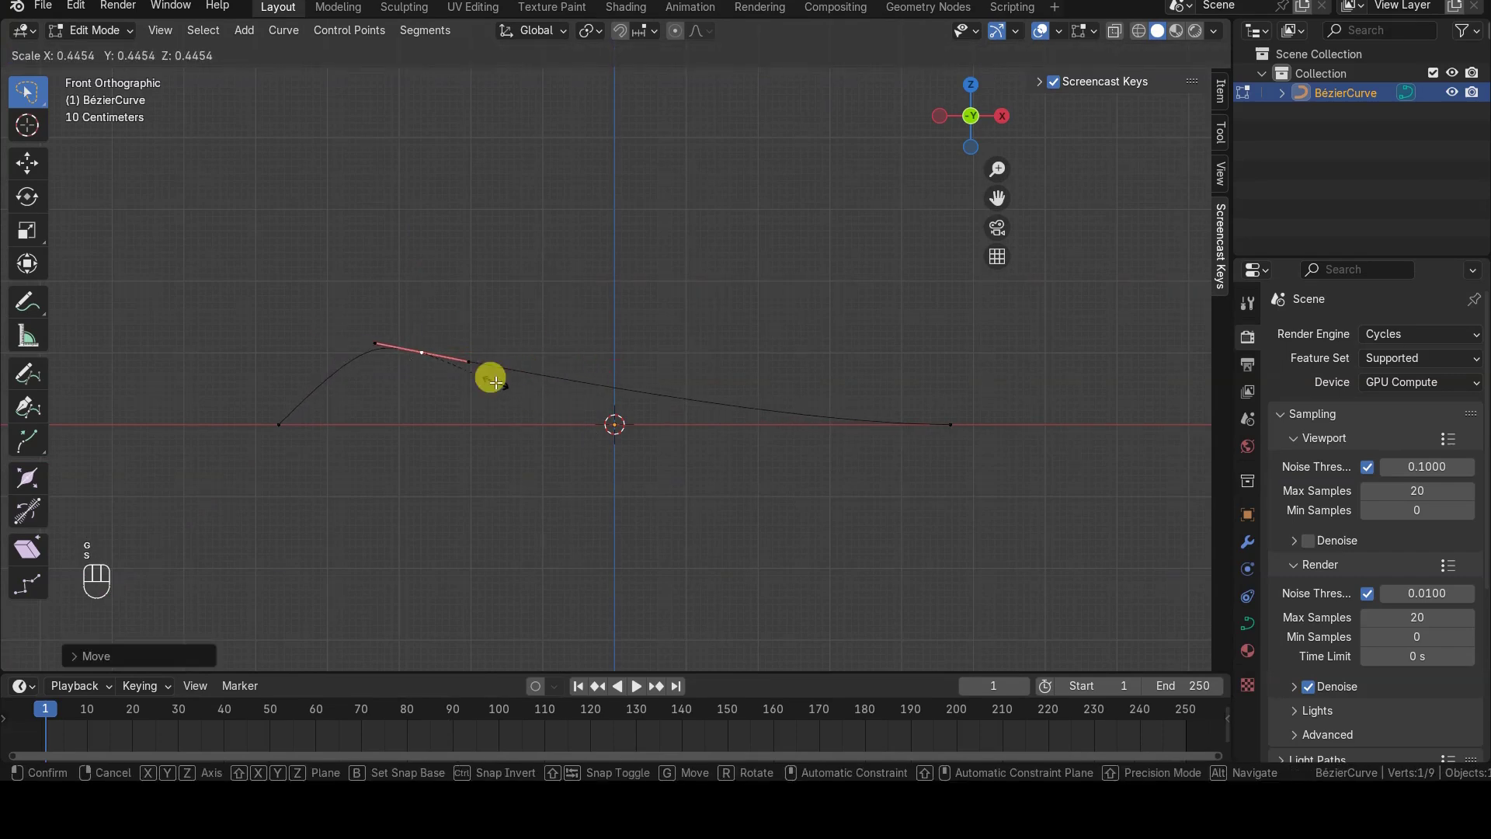
left_click(495, 381)
Step: Raise the middle control point slightly and rotate its handles about -12 degrees to level them
key("g")
left_click(526, 316)
key("r")
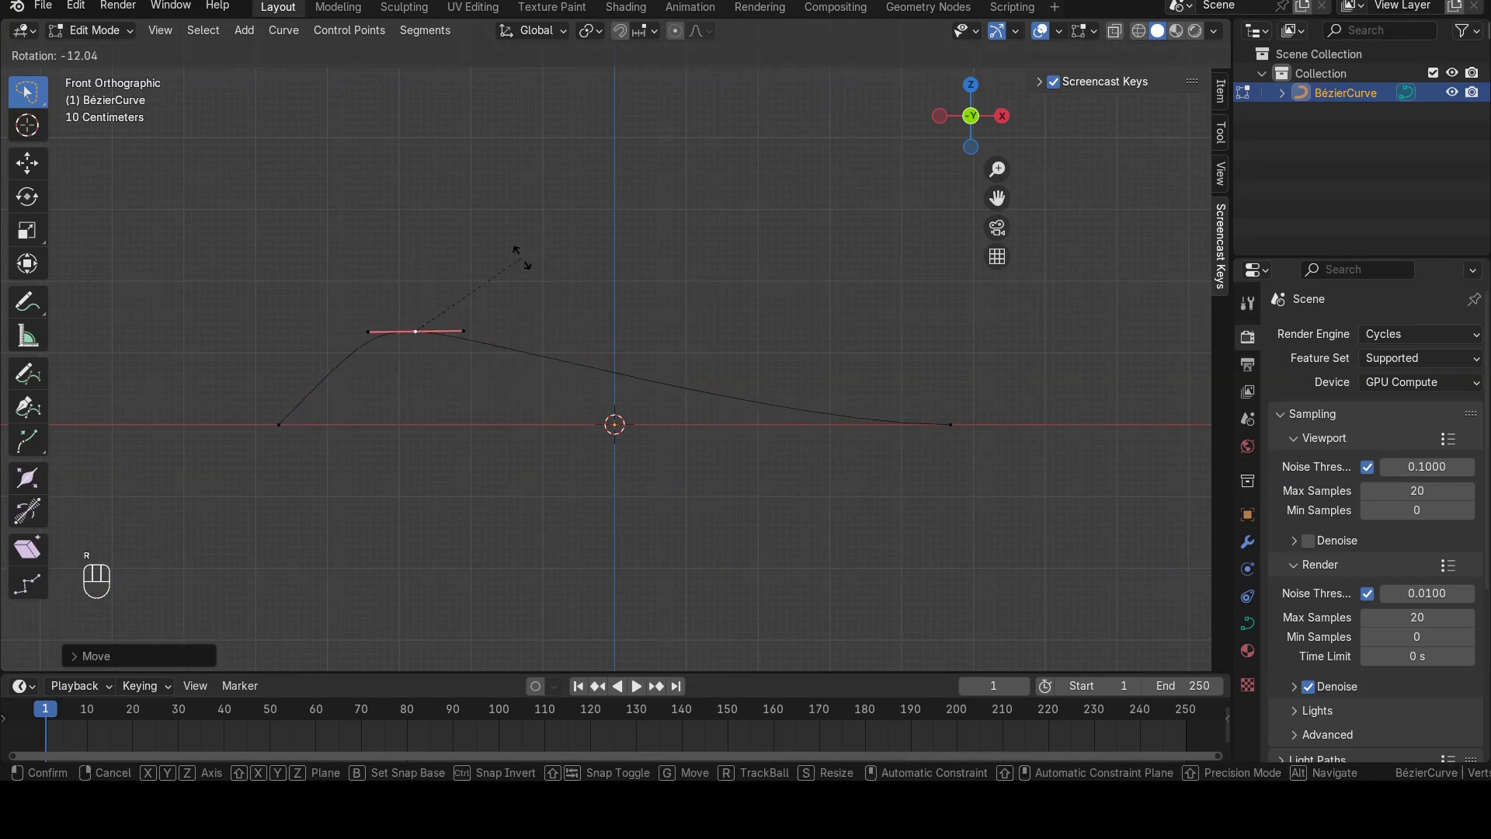
left_click(515, 253)
key("Tab")
Step: Show the curve's data properties and expand the Geometry and Start & End Mapping settings
scroll(600, 444, "up", 2)
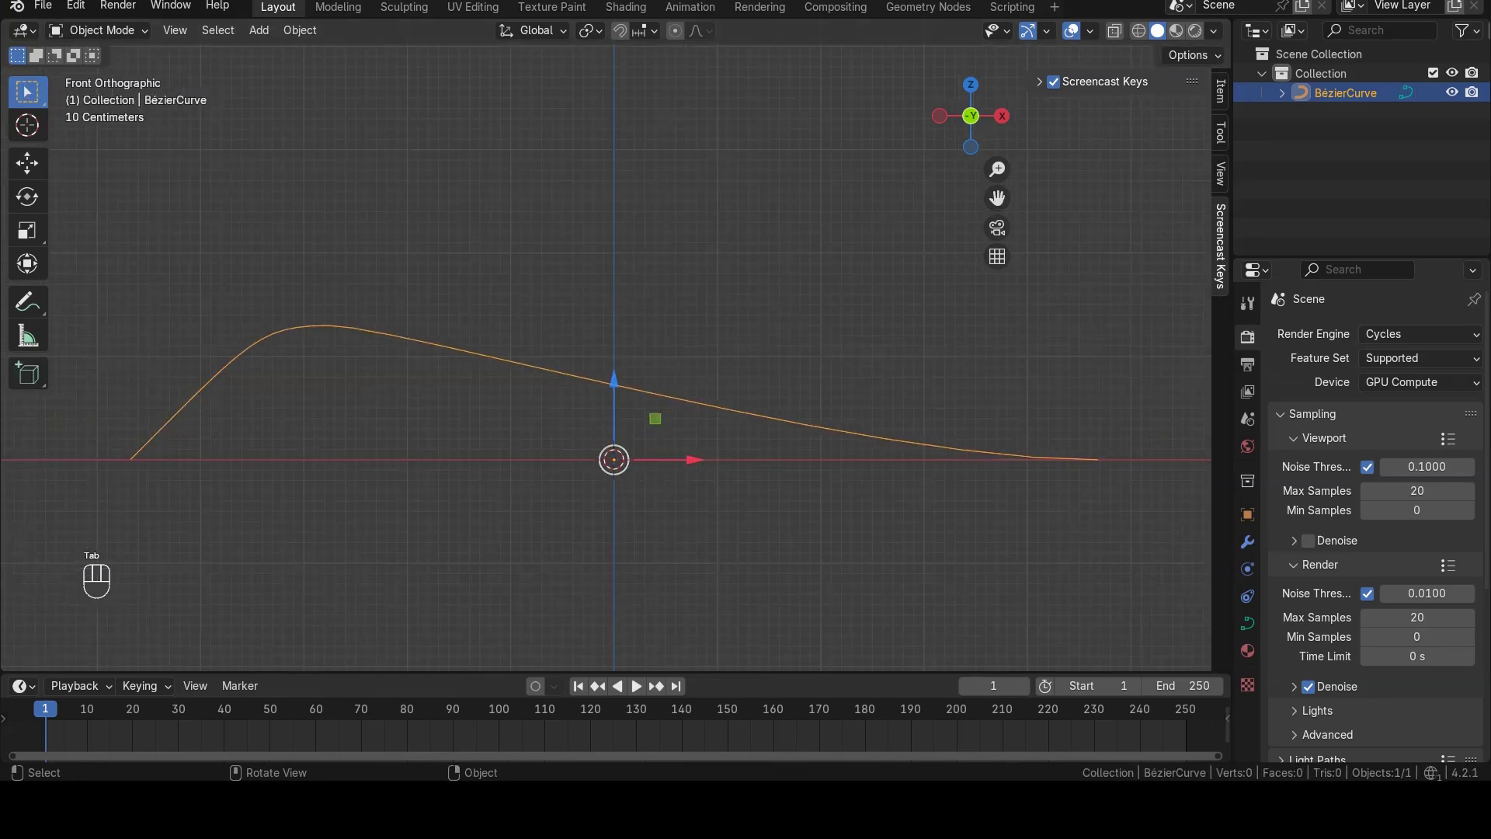
left_click(1248, 625)
left_click_drag(1322, 256, 1324, 172)
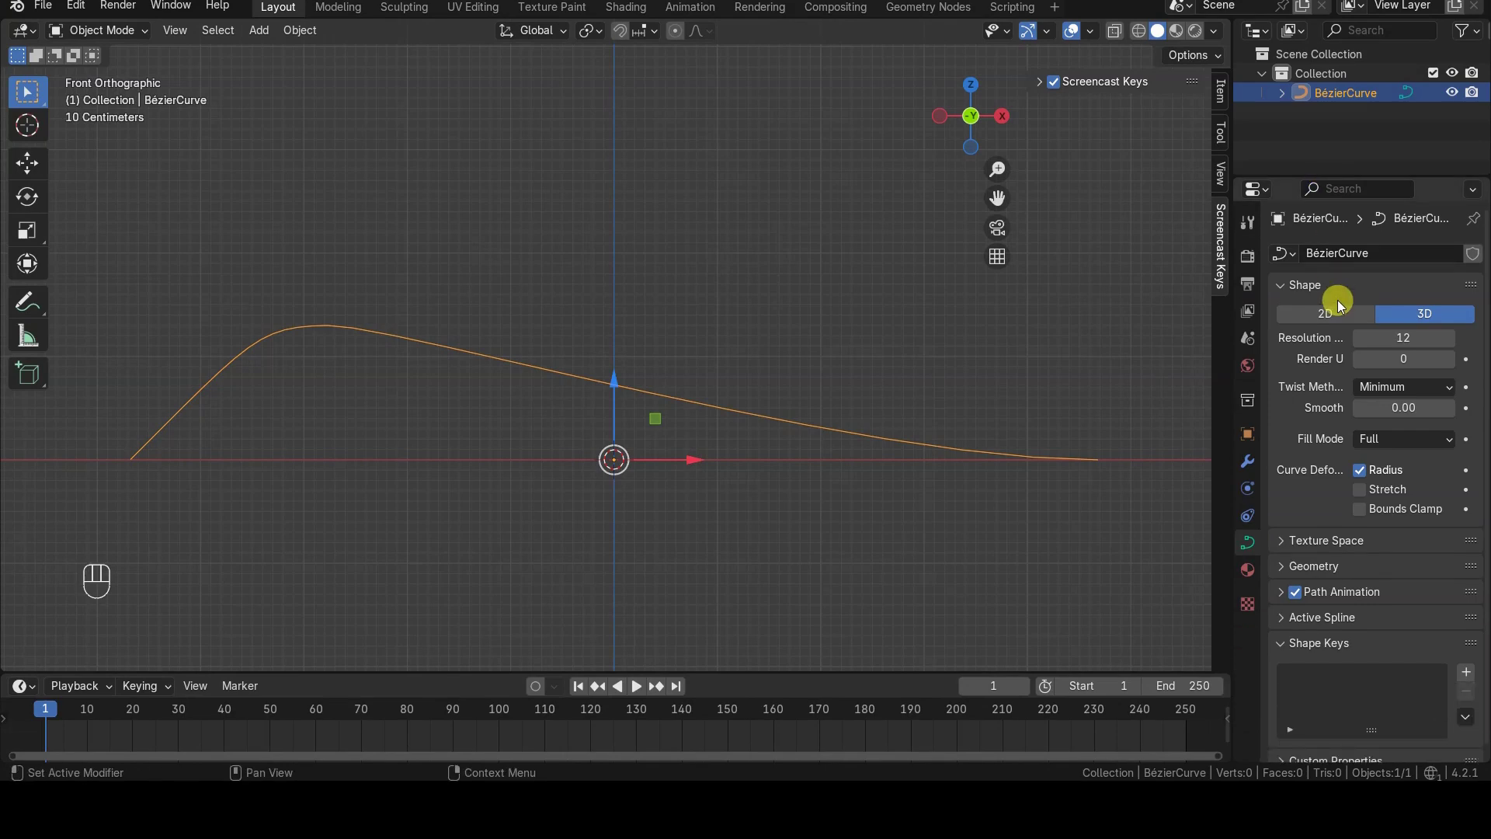
left_click(1314, 554)
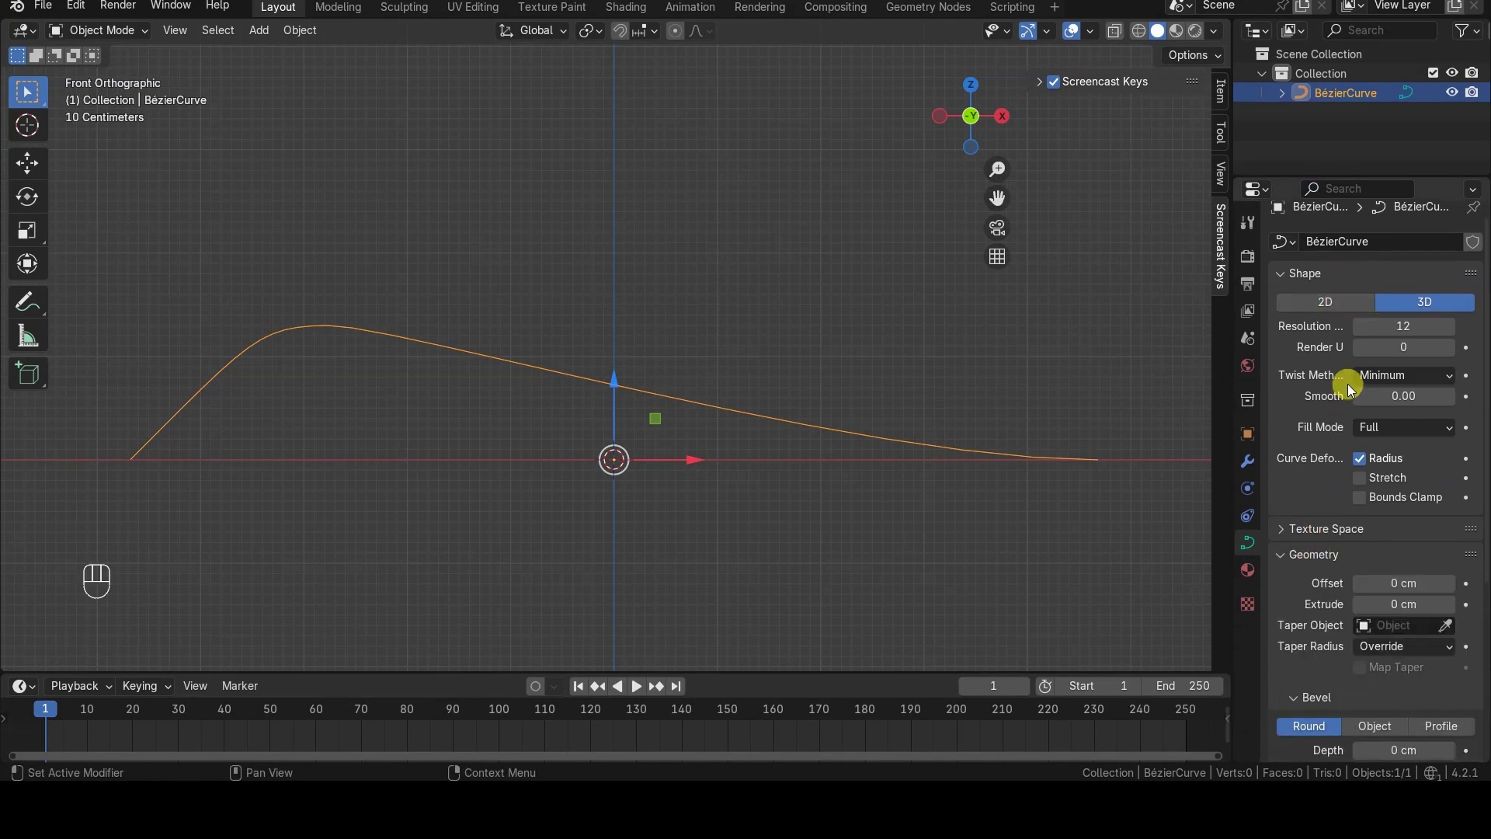
scroll(1348, 383, "down", 6)
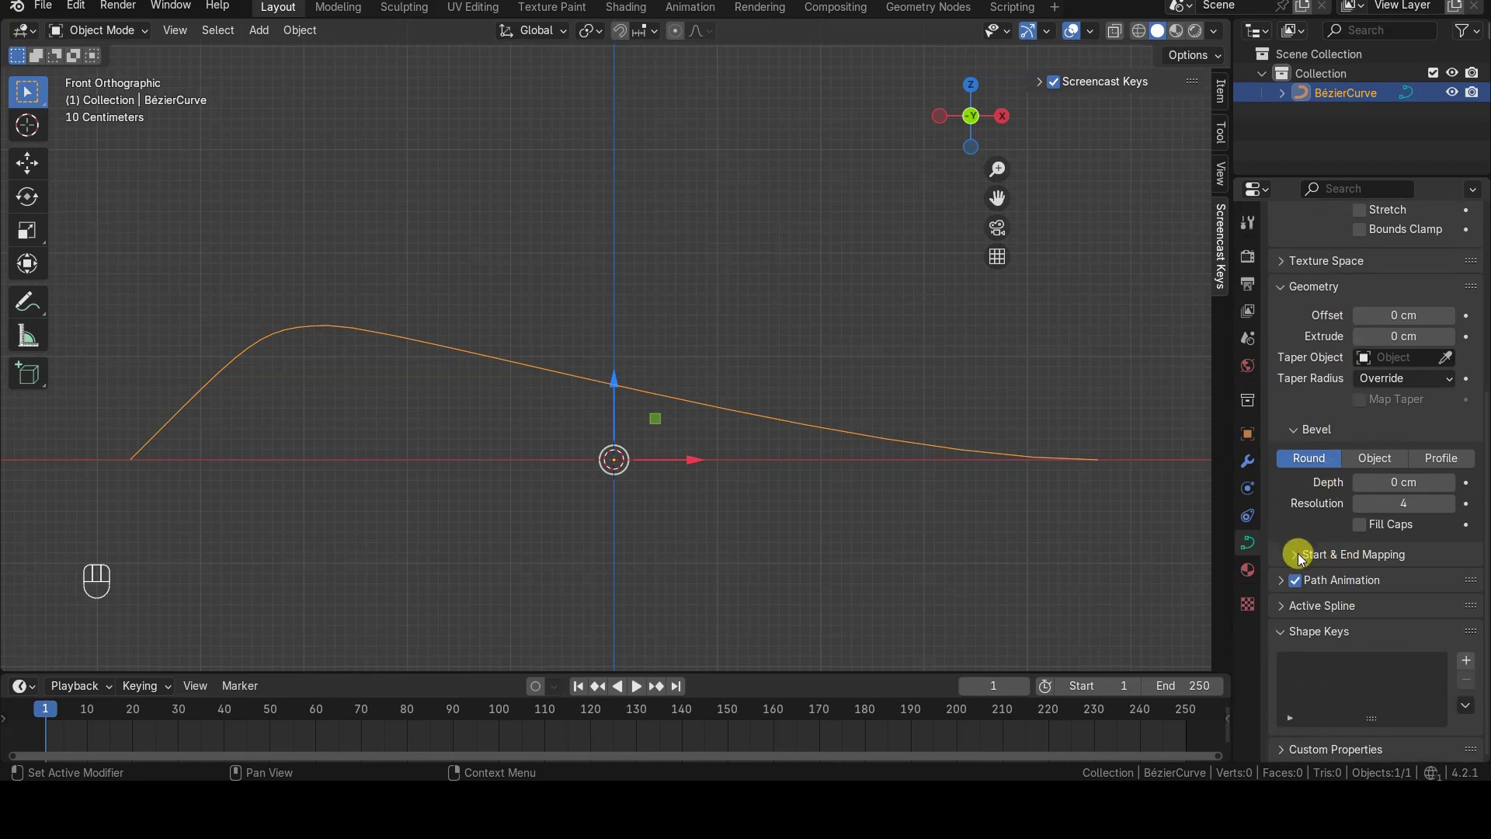
left_click(1296, 553)
scroll(1335, 462, "down", 2)
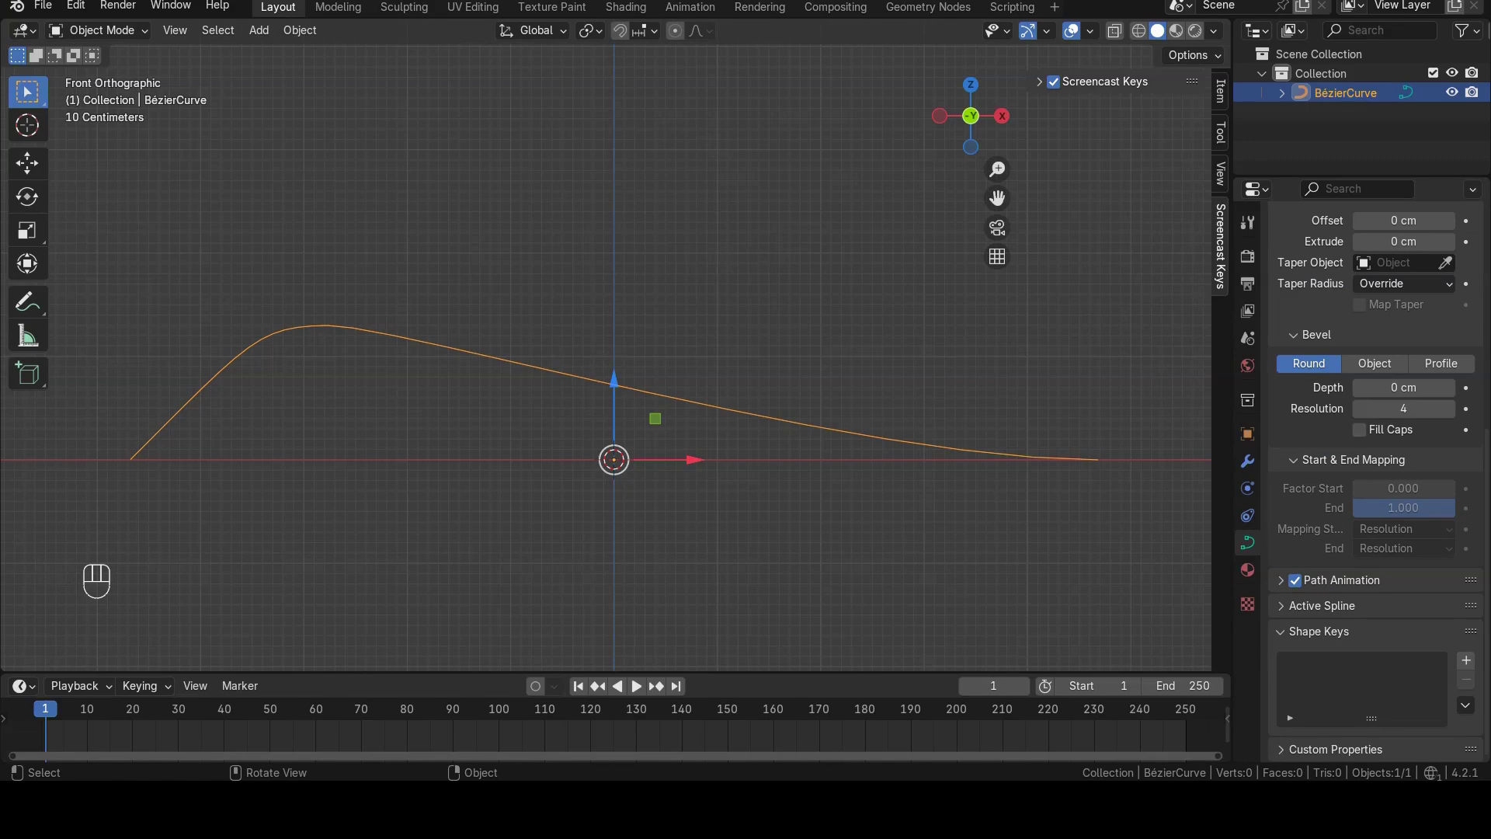
left_click_drag(1403, 489, 950, 771)
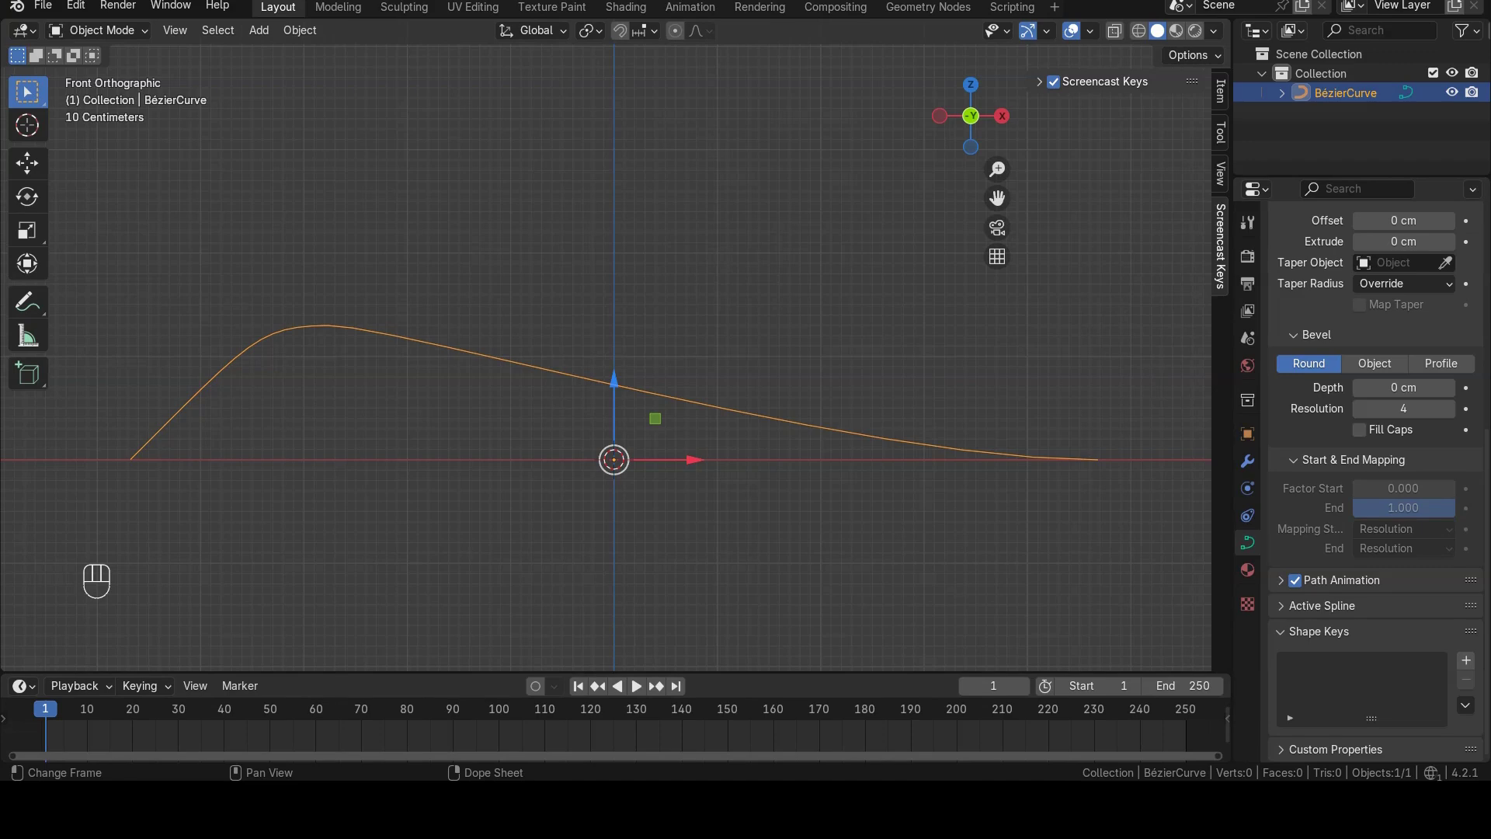
Step: Try extruding the curve into a flat ribbon, and reset Extrude to 0 cm
scroll(1429, 496, "up", 3)
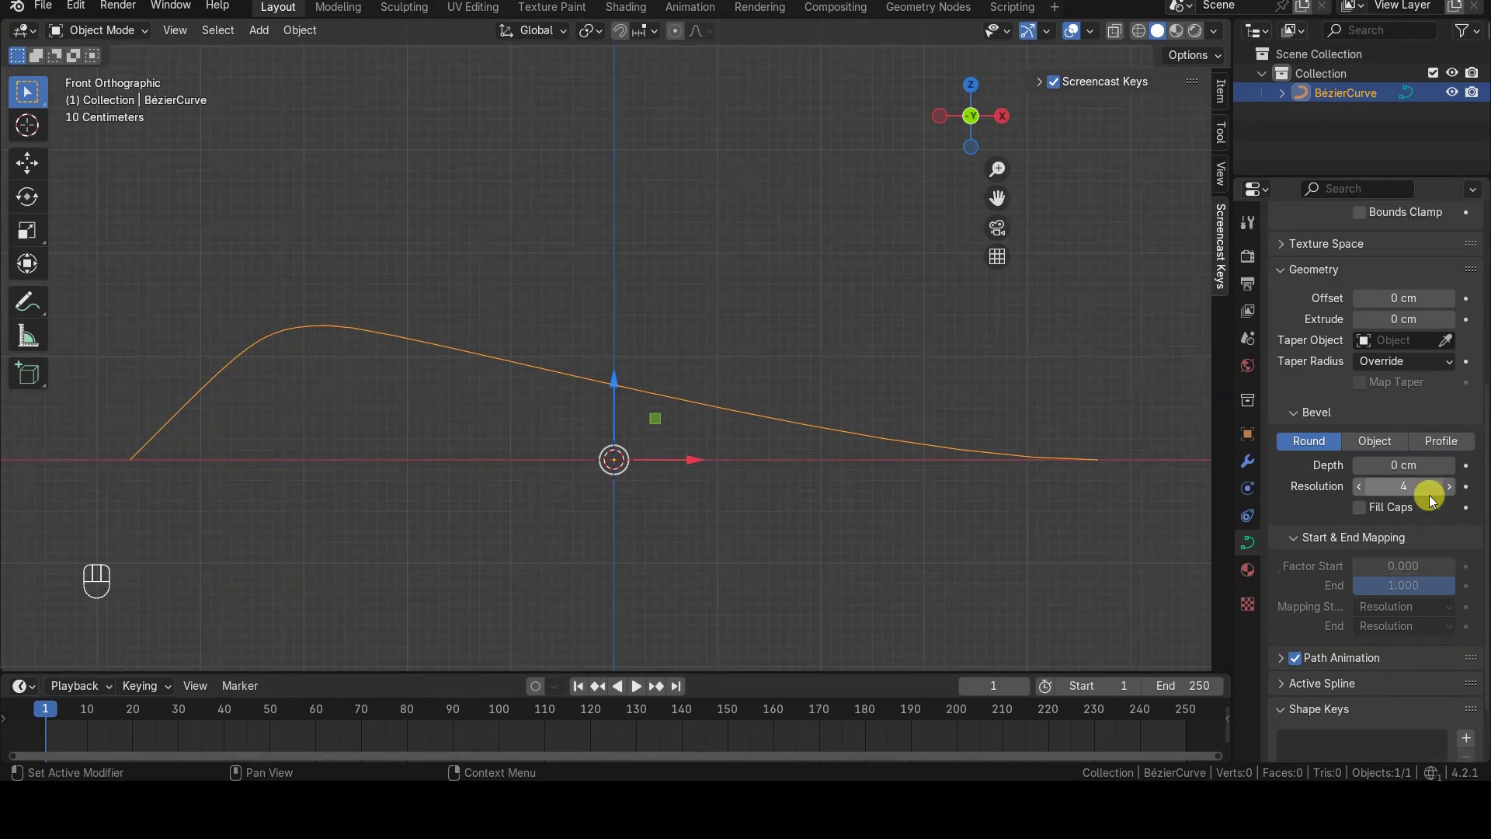
left_click_drag(1383, 317, 1442, 318)
middle_click_drag(554, 419, 779, 408)
scroll(804, 439, "up", 1)
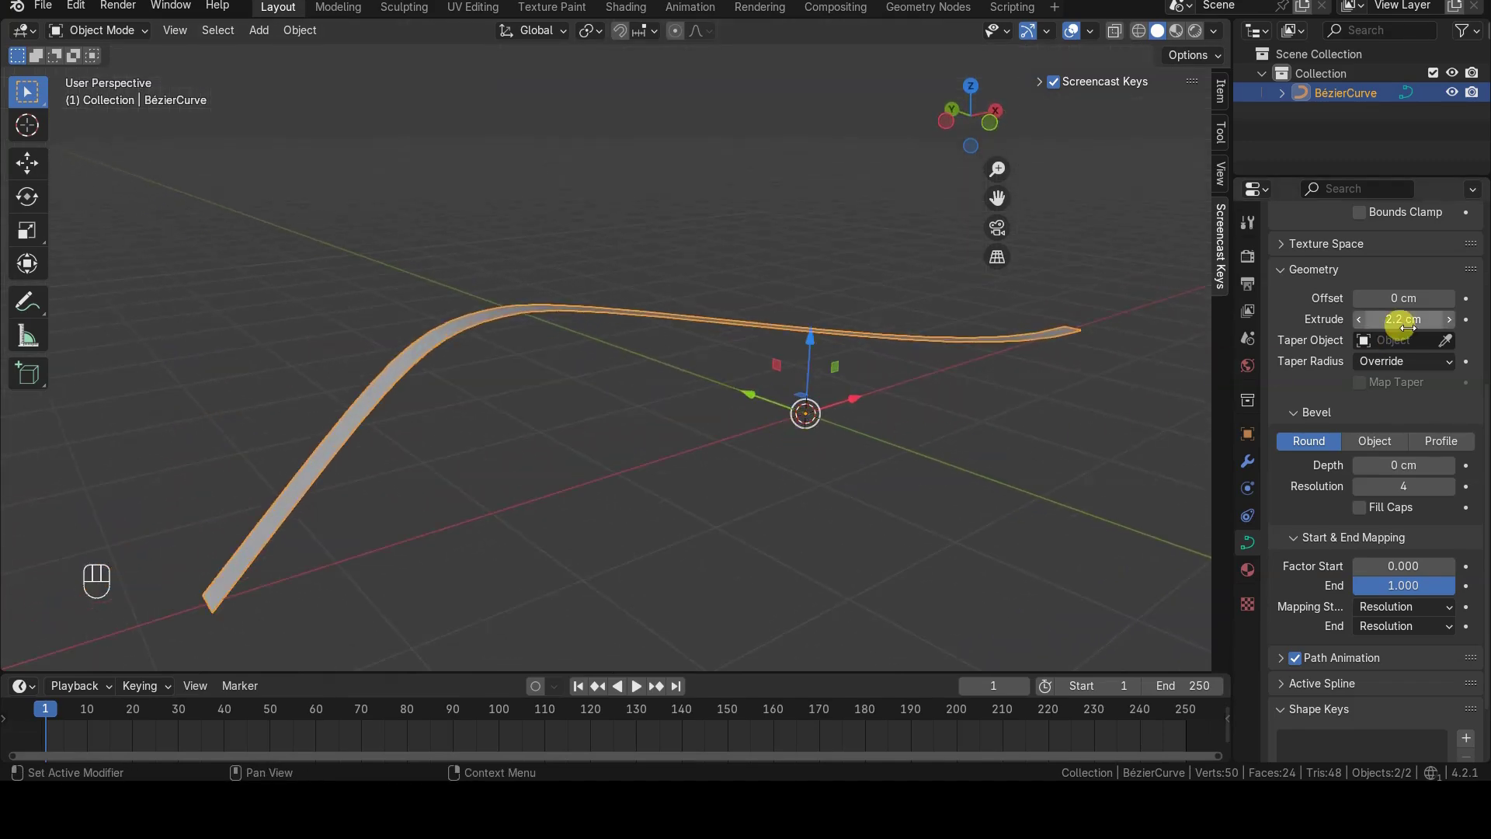
left_click_drag(1396, 319, 1438, 319)
left_click(1386, 319)
type("0")
key("Return")
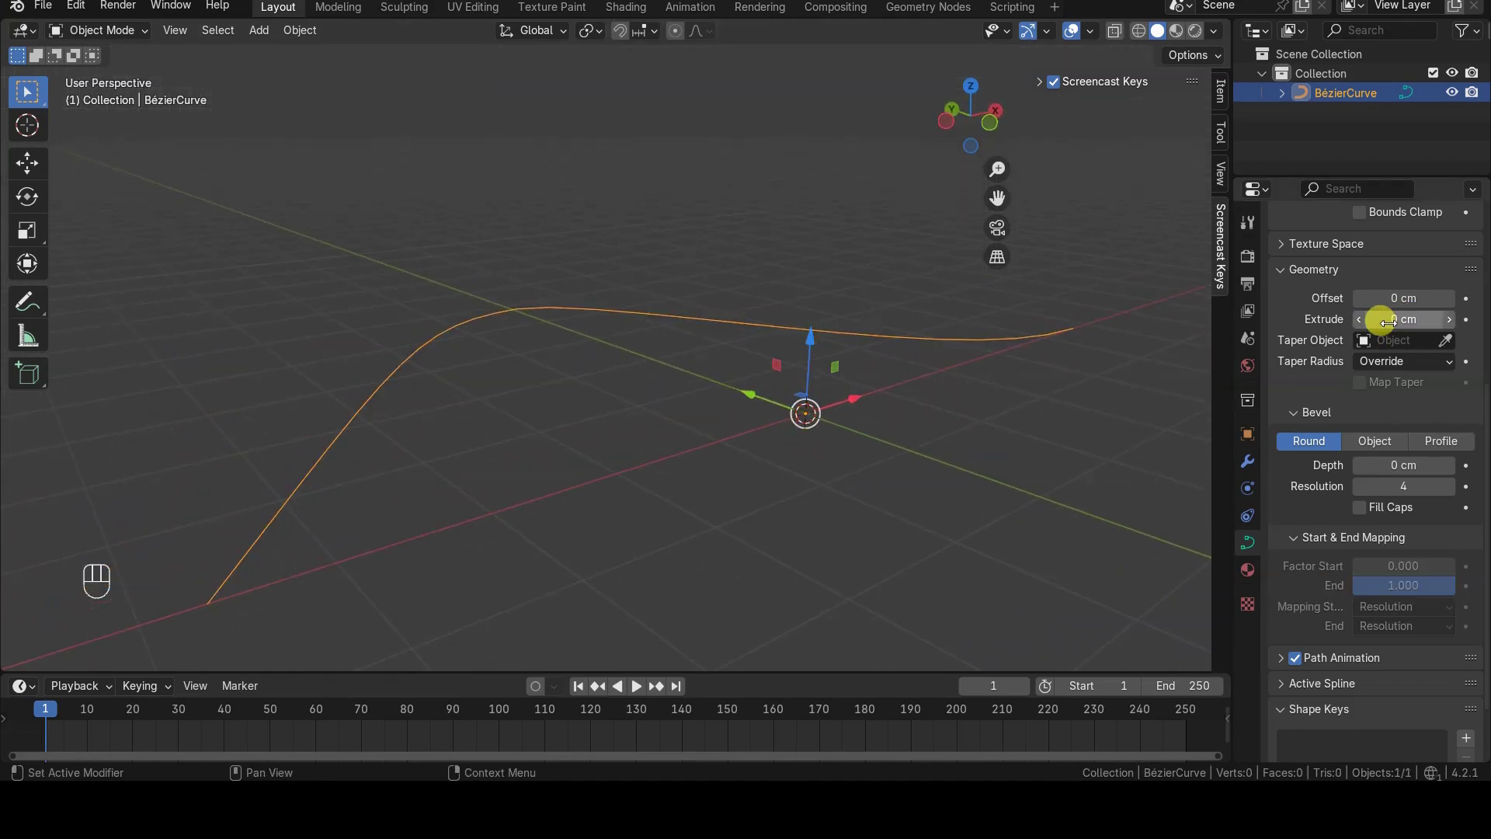
Step: Give the curve a round bevel with a depth of 2.7 cm
left_click_drag(1390, 464, 1327, 476)
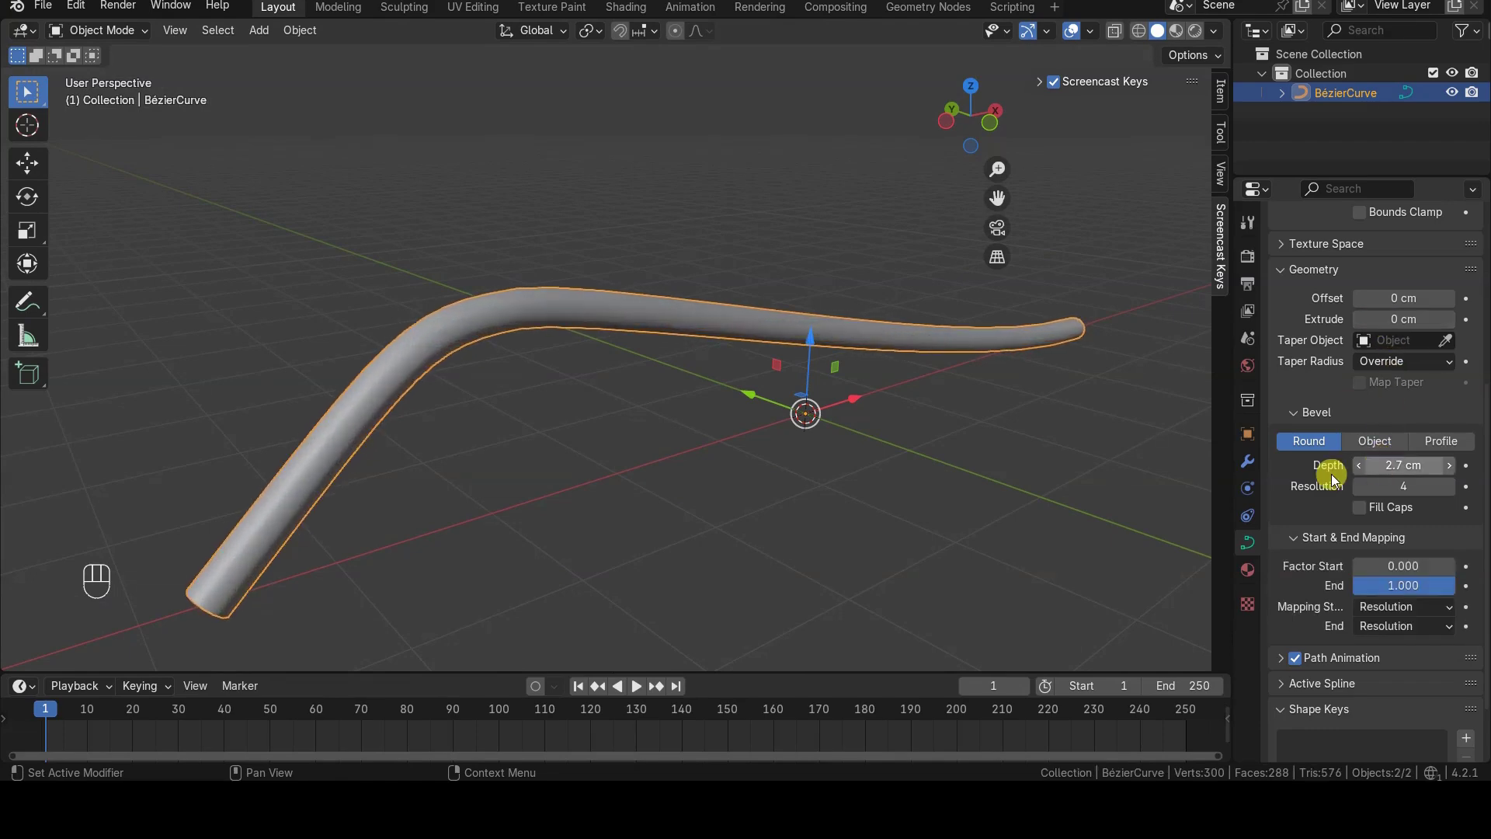
middle_click_drag(955, 365, 794, 410)
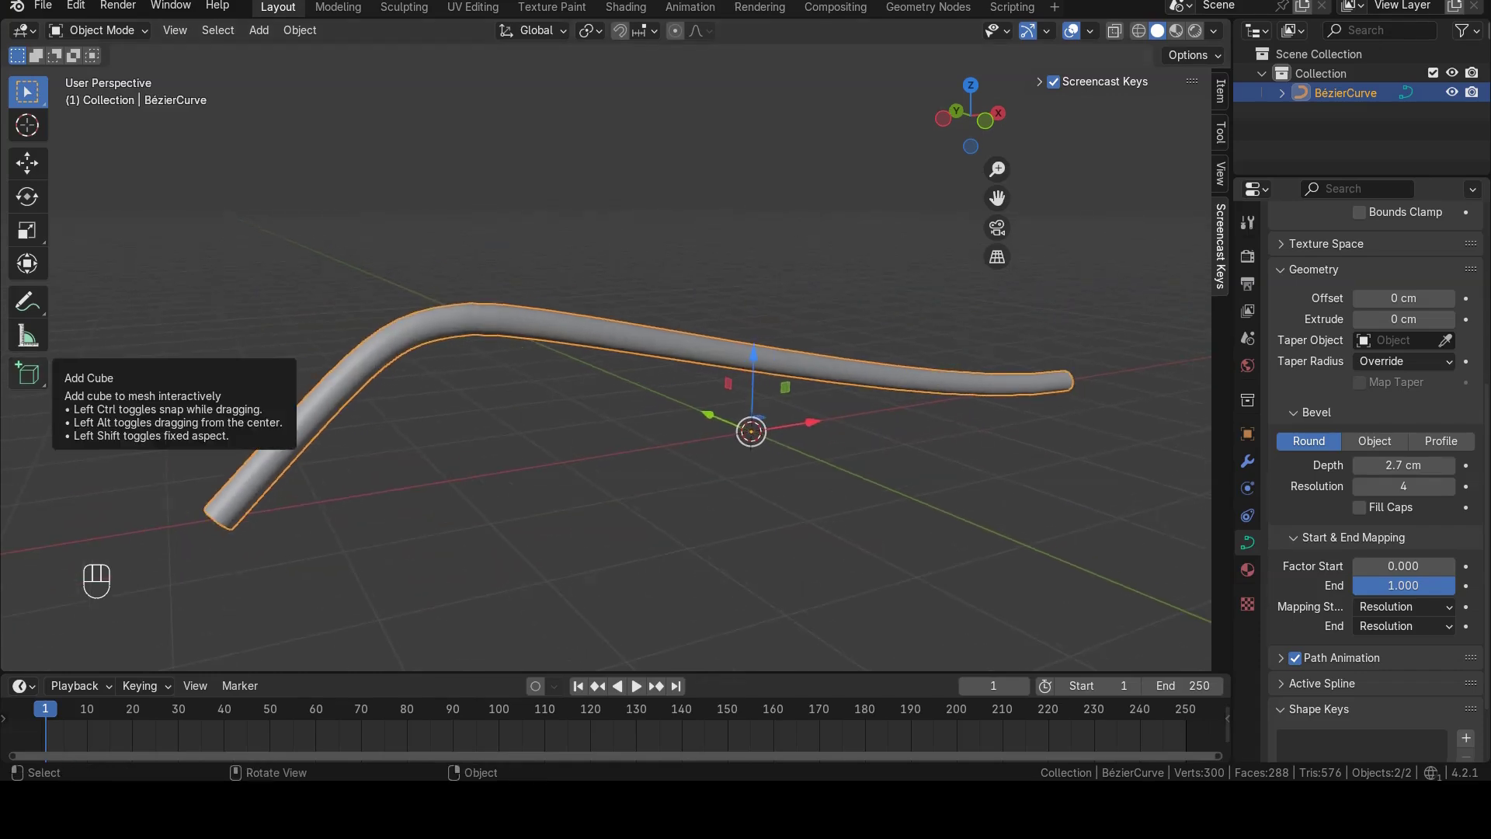
Step: Try the Object bevel type on the curve and switch back to Round
left_click(1391, 441)
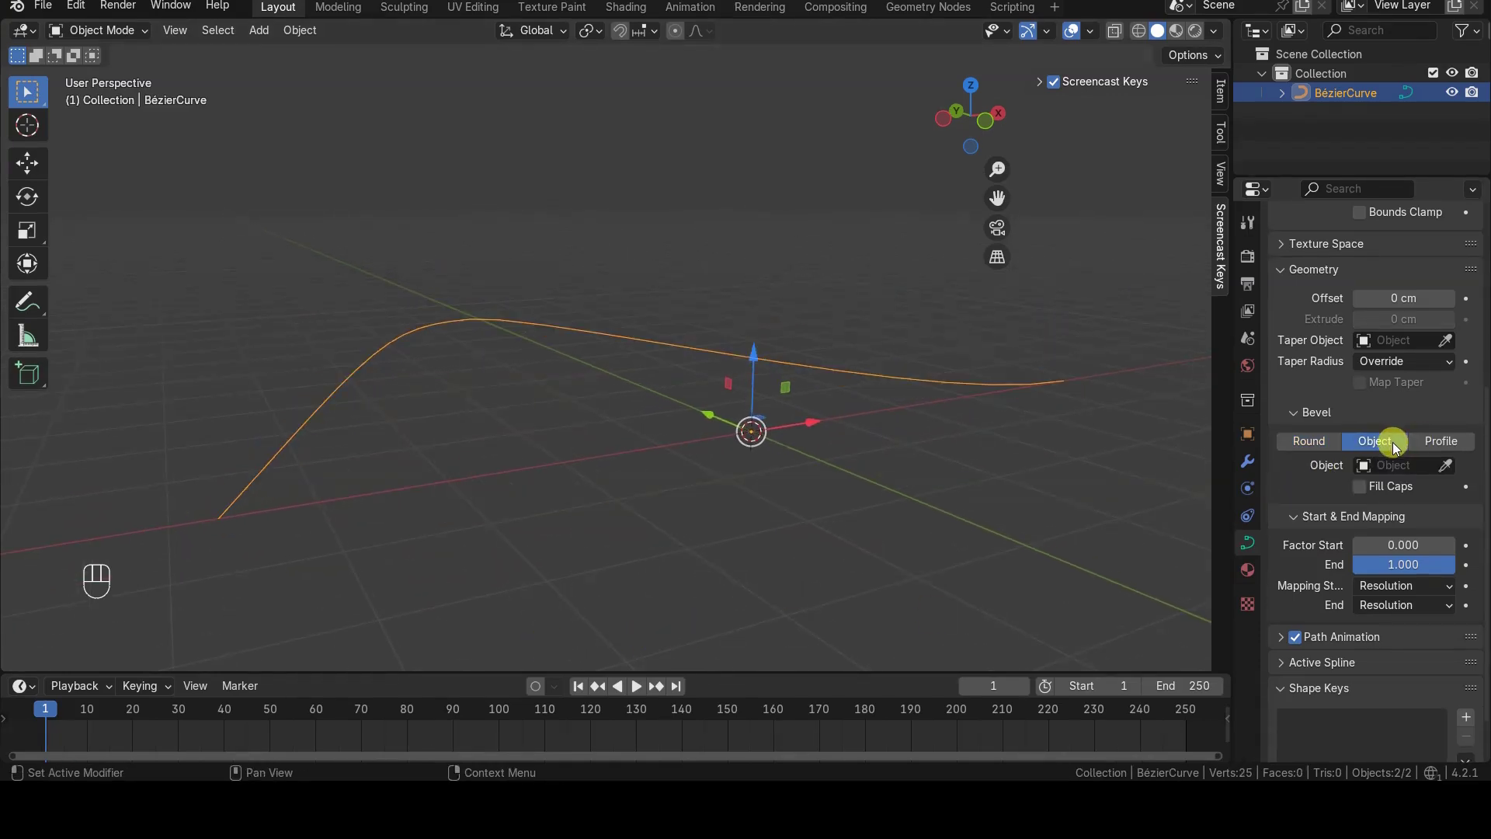
left_click(1396, 464)
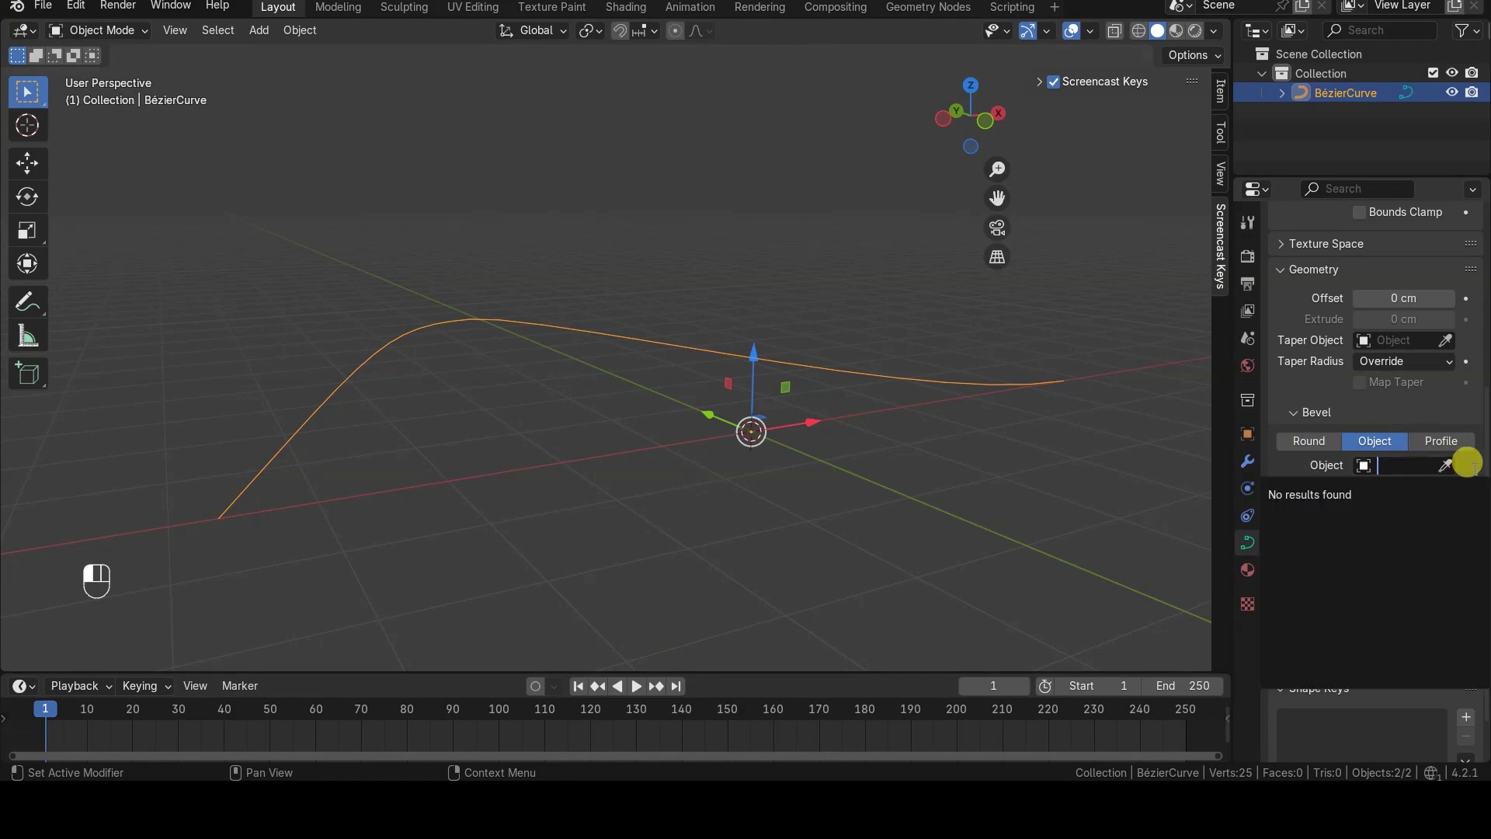
left_click(1331, 444)
Step: Test the tube's Factor Start and End mapping by varying each value, restoring them to 0.000 and 1.000
mouse_move(869, 432)
middle_mouse_down()
mouse_move(930, 380)
mouse_move(854, 406)
middle_mouse_up()
key("KP_1")
scroll(854, 407, "down", 1)
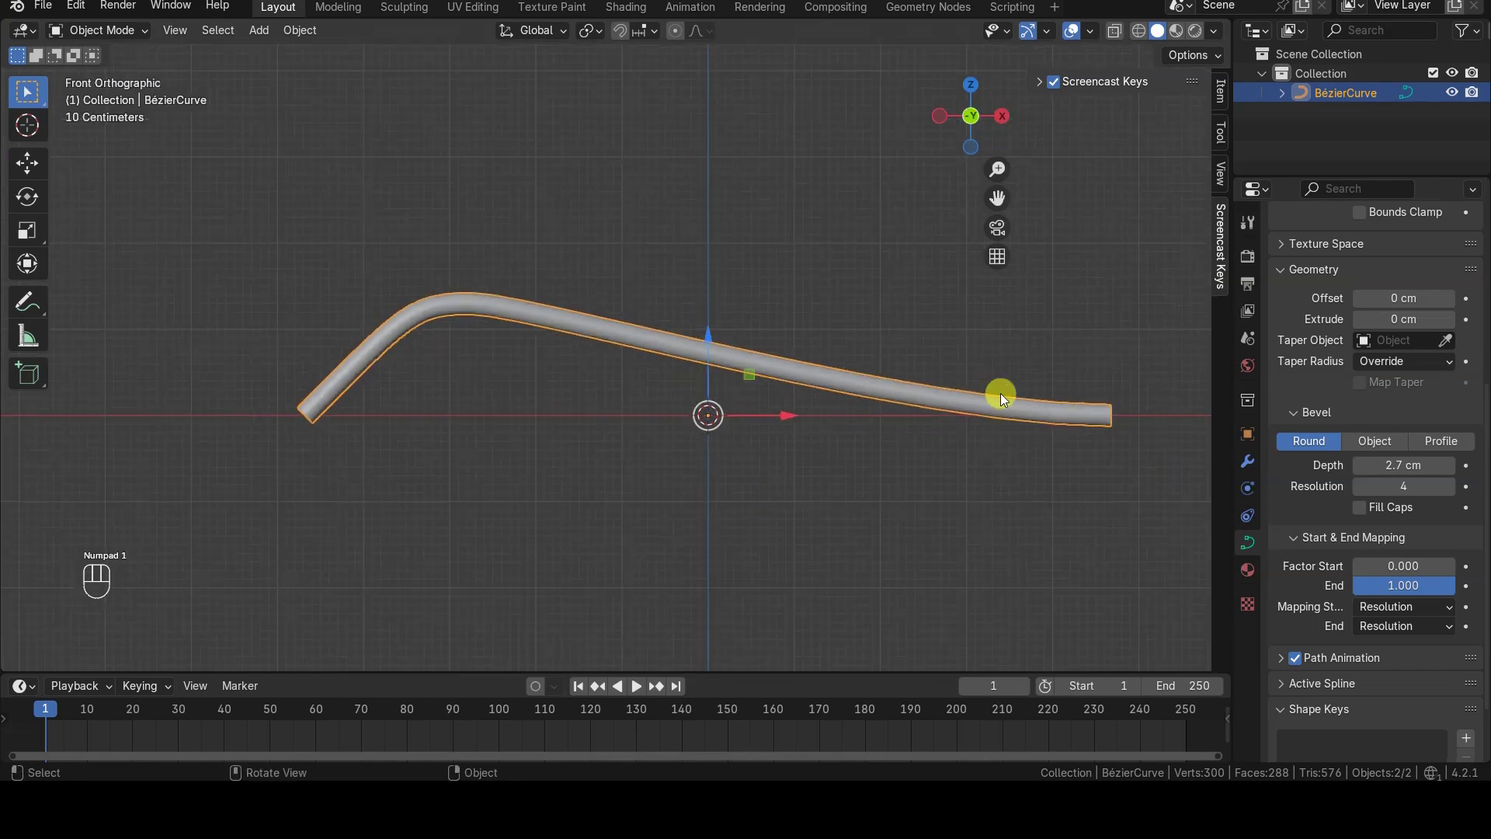
middle_click_drag(1077, 389, 1001, 372, "shift")
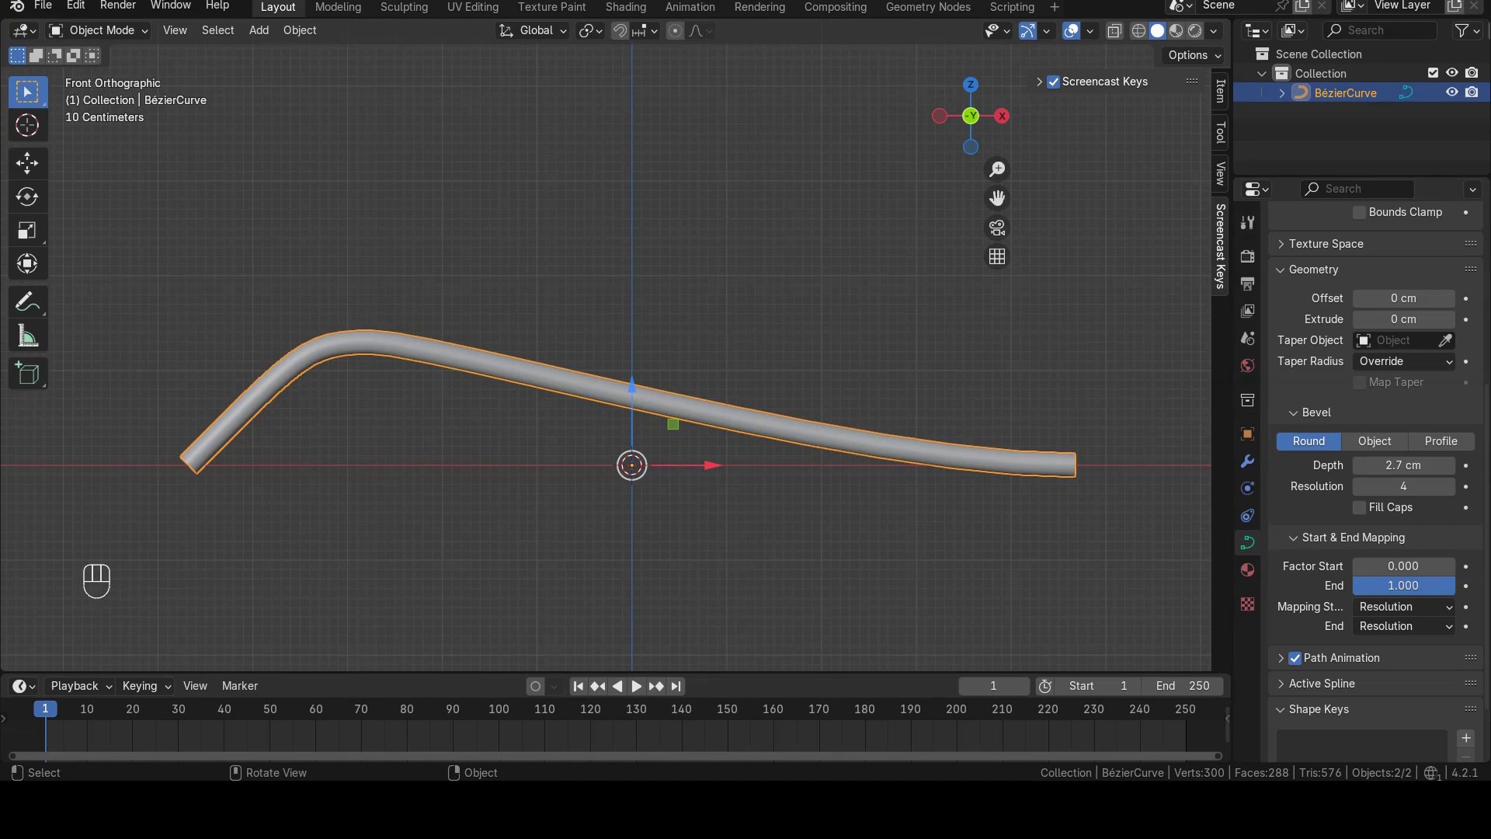
mouse_move(1371, 565)
left_mouse_down()
mouse_move(1440, 565)
mouse_move(1355, 565)
left_mouse_up()
middle_click_drag(821, 452, 1010, 426)
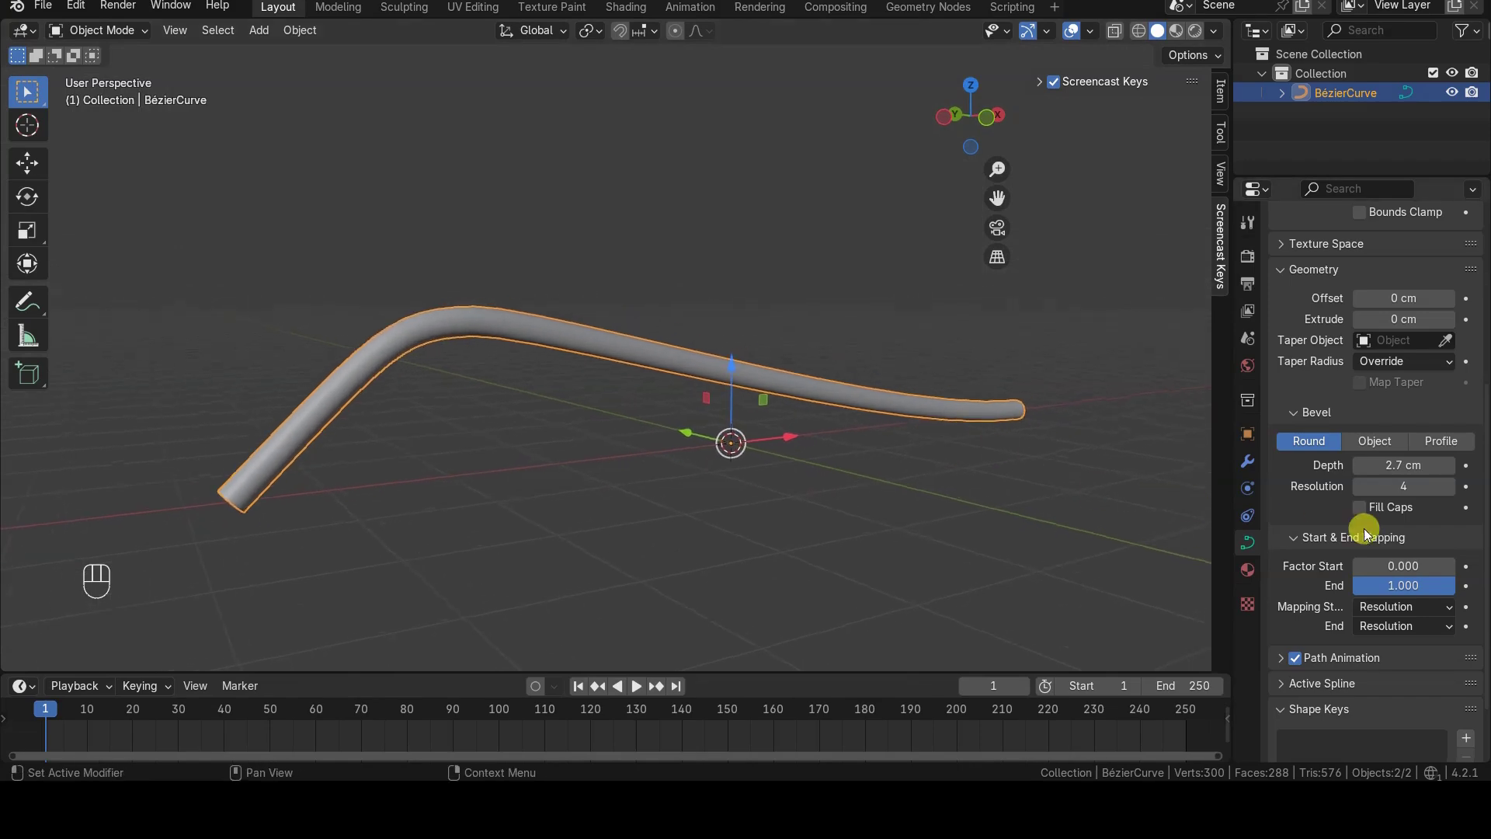
left_click_drag(1414, 585, 1455, 584)
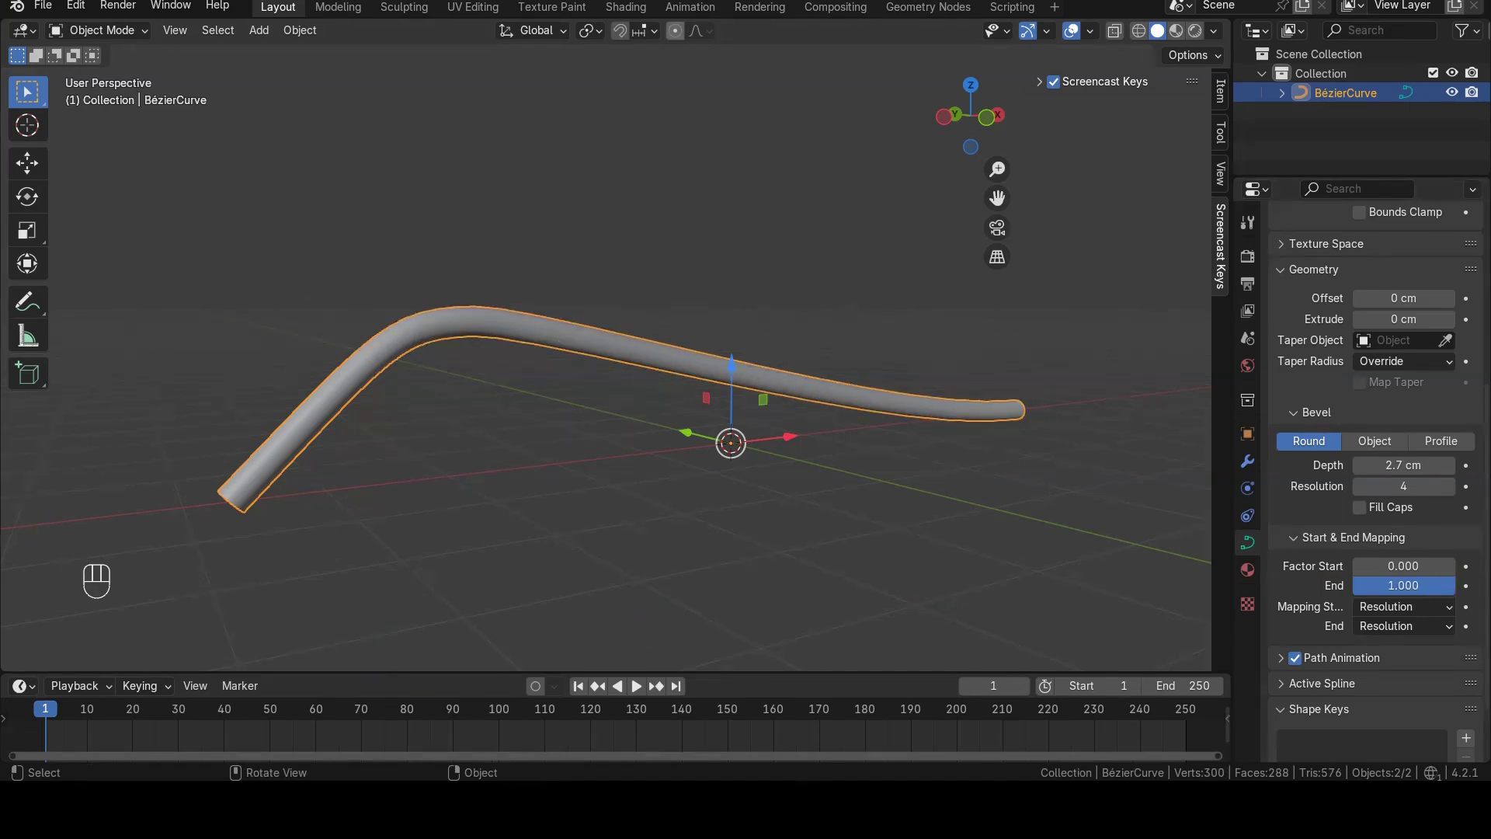
Step: Enter Edit Mode on the curve and select all of its control points
key("Tab")
key("a")
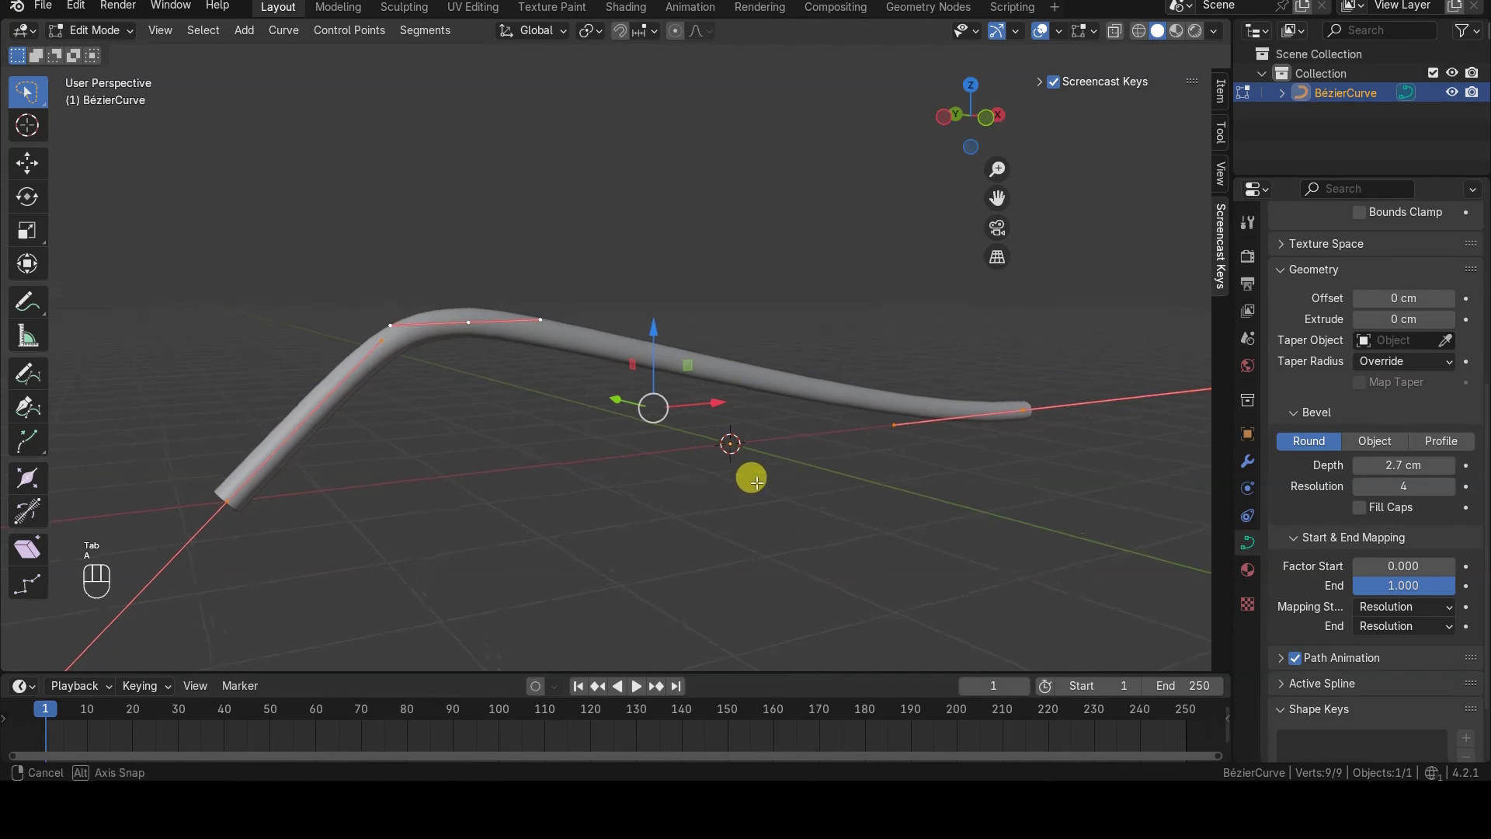
left_click(113, 41)
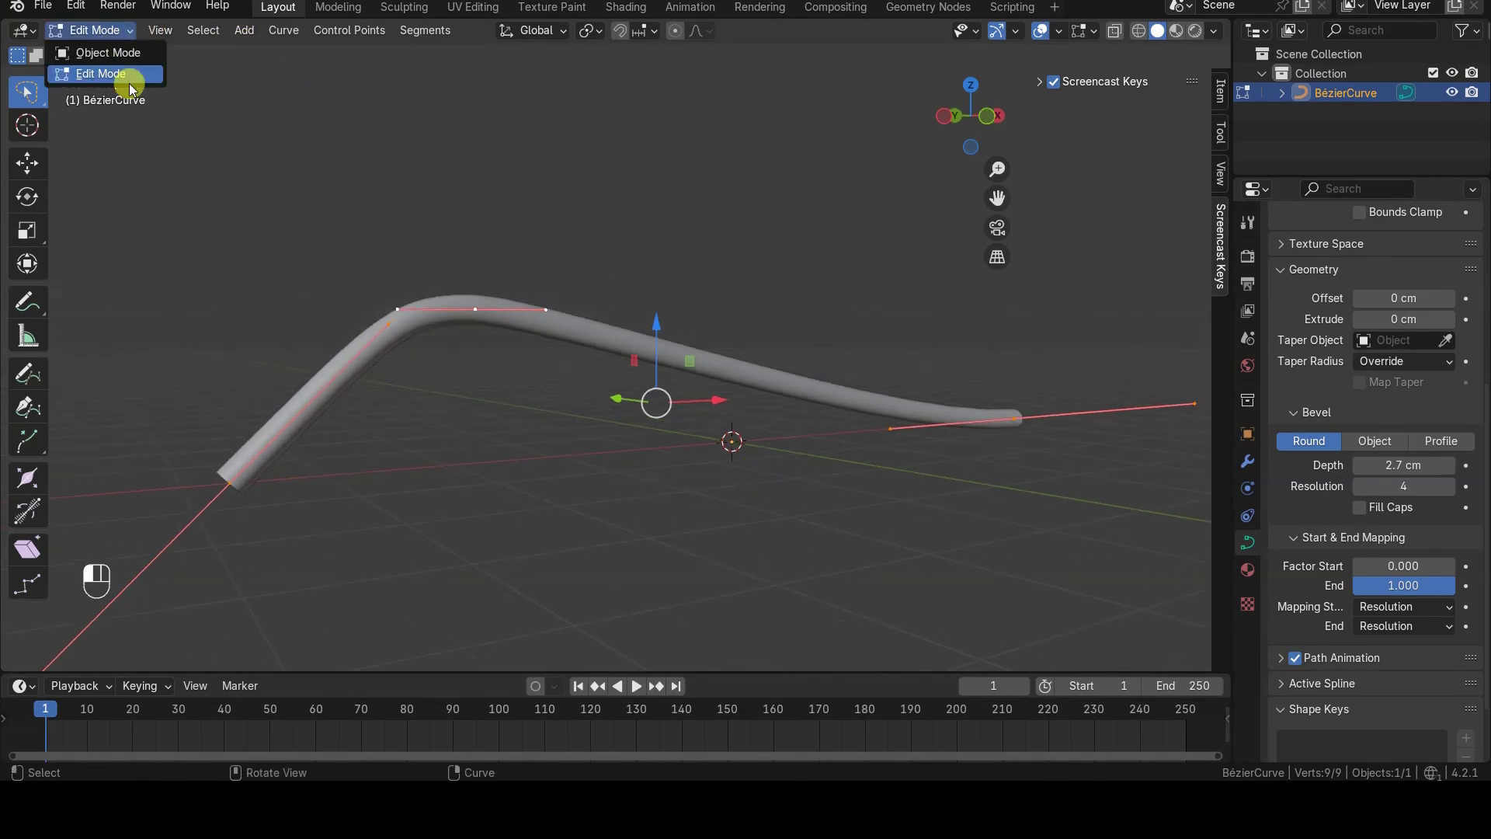
Step: Test the Factor Start and End mapping again with all control points selected, restoring 0.000 and 1.000
mouse_move(1359, 566)
left_mouse_down()
mouse_move(1441, 566)
mouse_move(1353, 566)
left_mouse_up()
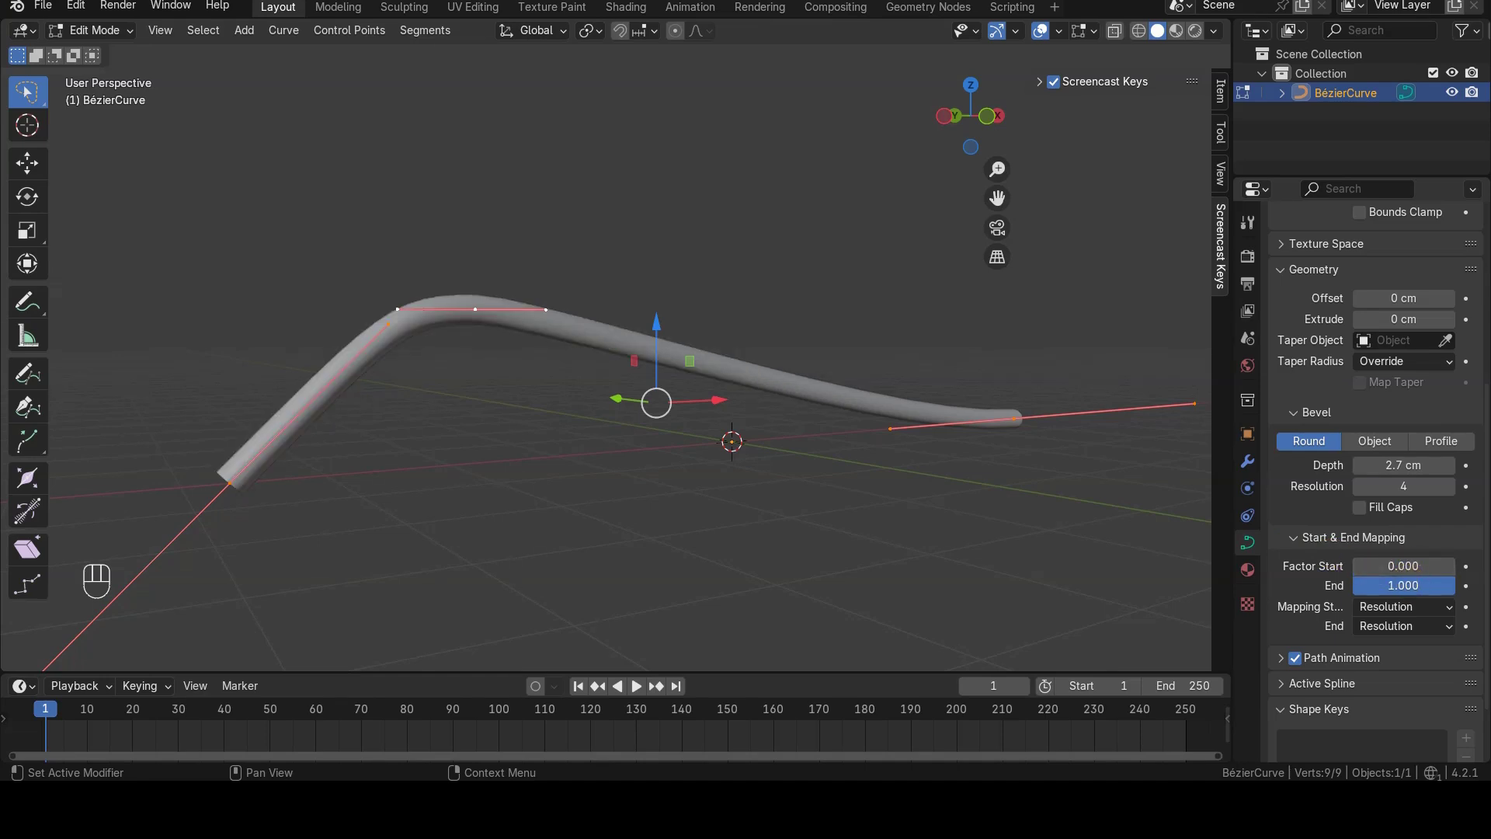
mouse_move(1448, 586)
left_mouse_down()
mouse_move(1393, 585)
mouse_move(1451, 584)
left_mouse_up()
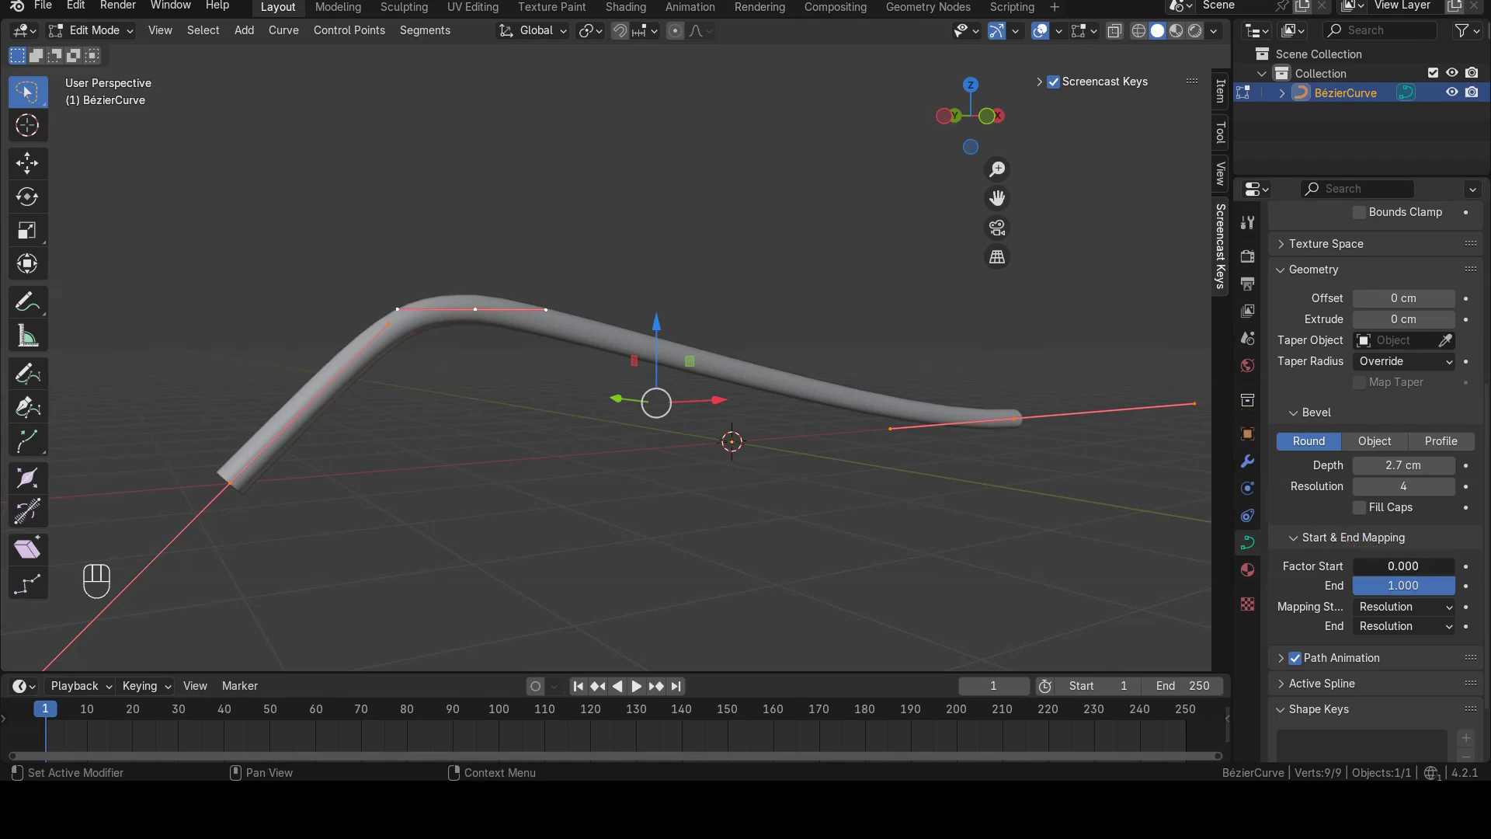
left_click_drag(1366, 566, 1320, 566)
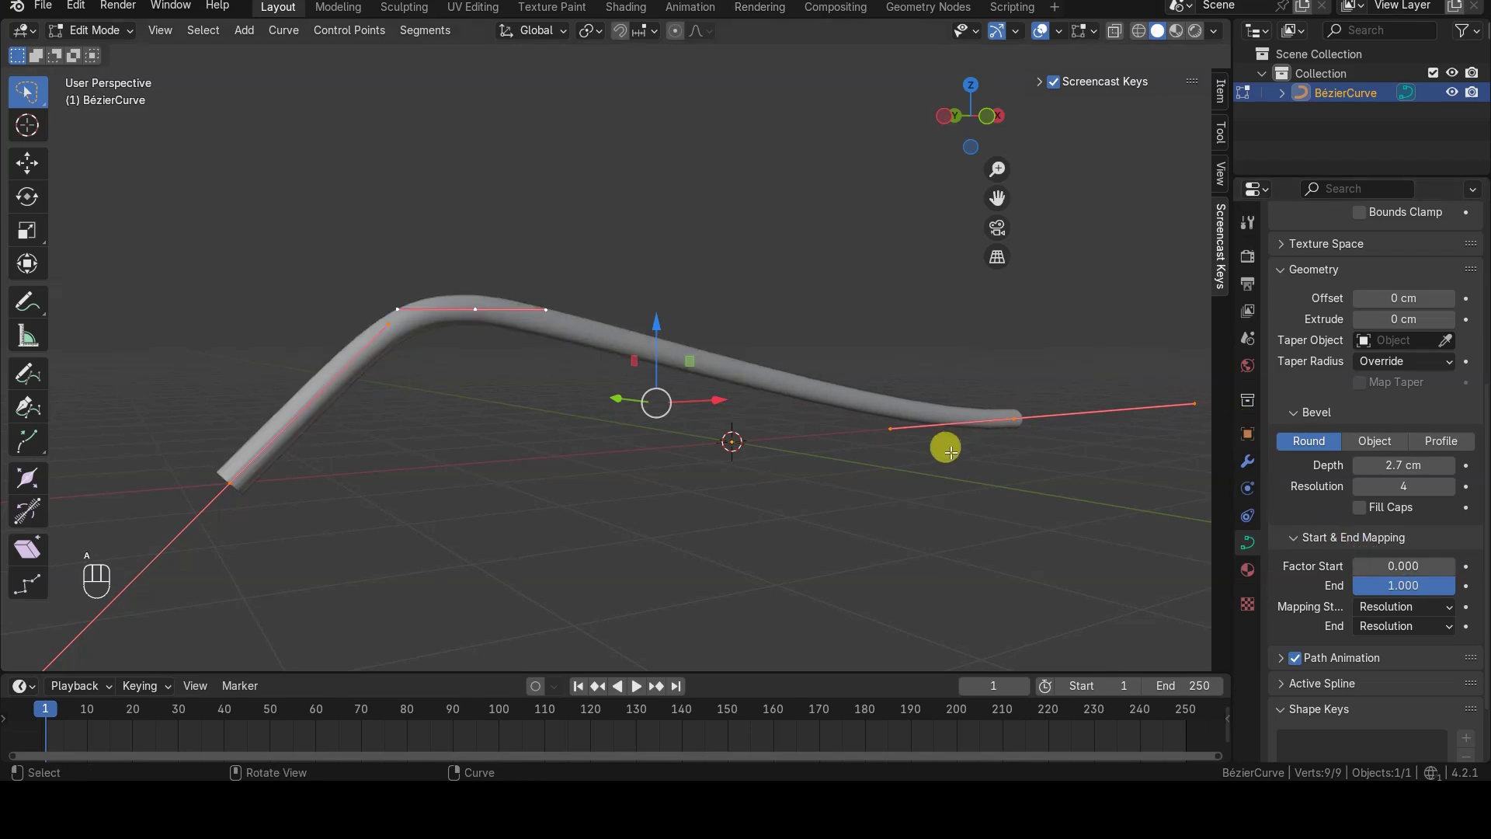
Step: Switch the curve's direction, test Factor Start on the reversed tube, and switch the direction back
key("space")
type("swit")
key("Return")
mouse_move(1357, 566)
left_mouse_down()
mouse_move(1390, 566)
mouse_move(1357, 566)
left_mouse_up()
key("space")
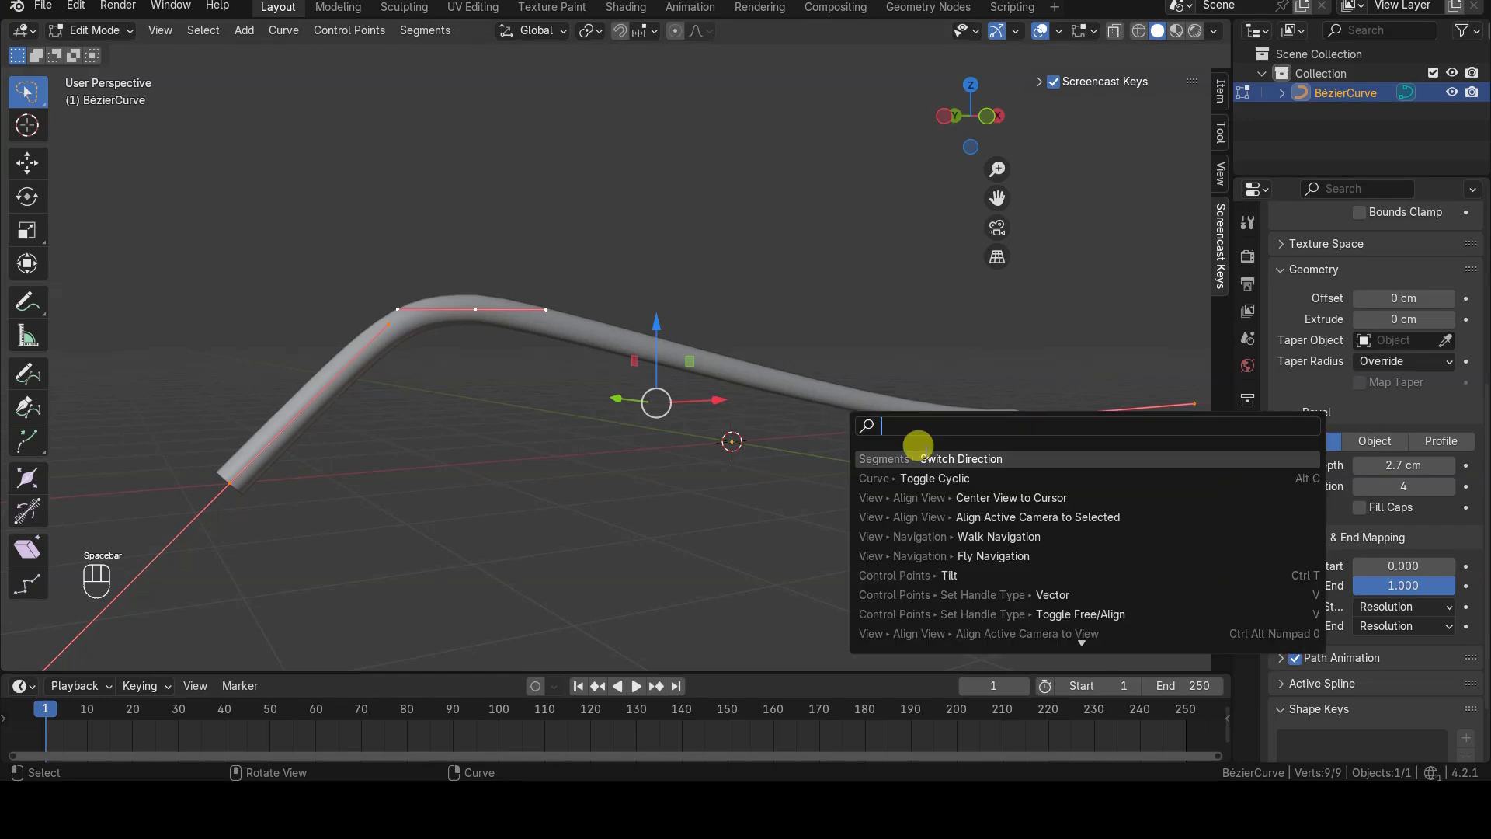
mouse_move(1358, 566)
left_mouse_down()
mouse_move(1429, 566)
mouse_move(1357, 566)
left_mouse_up()
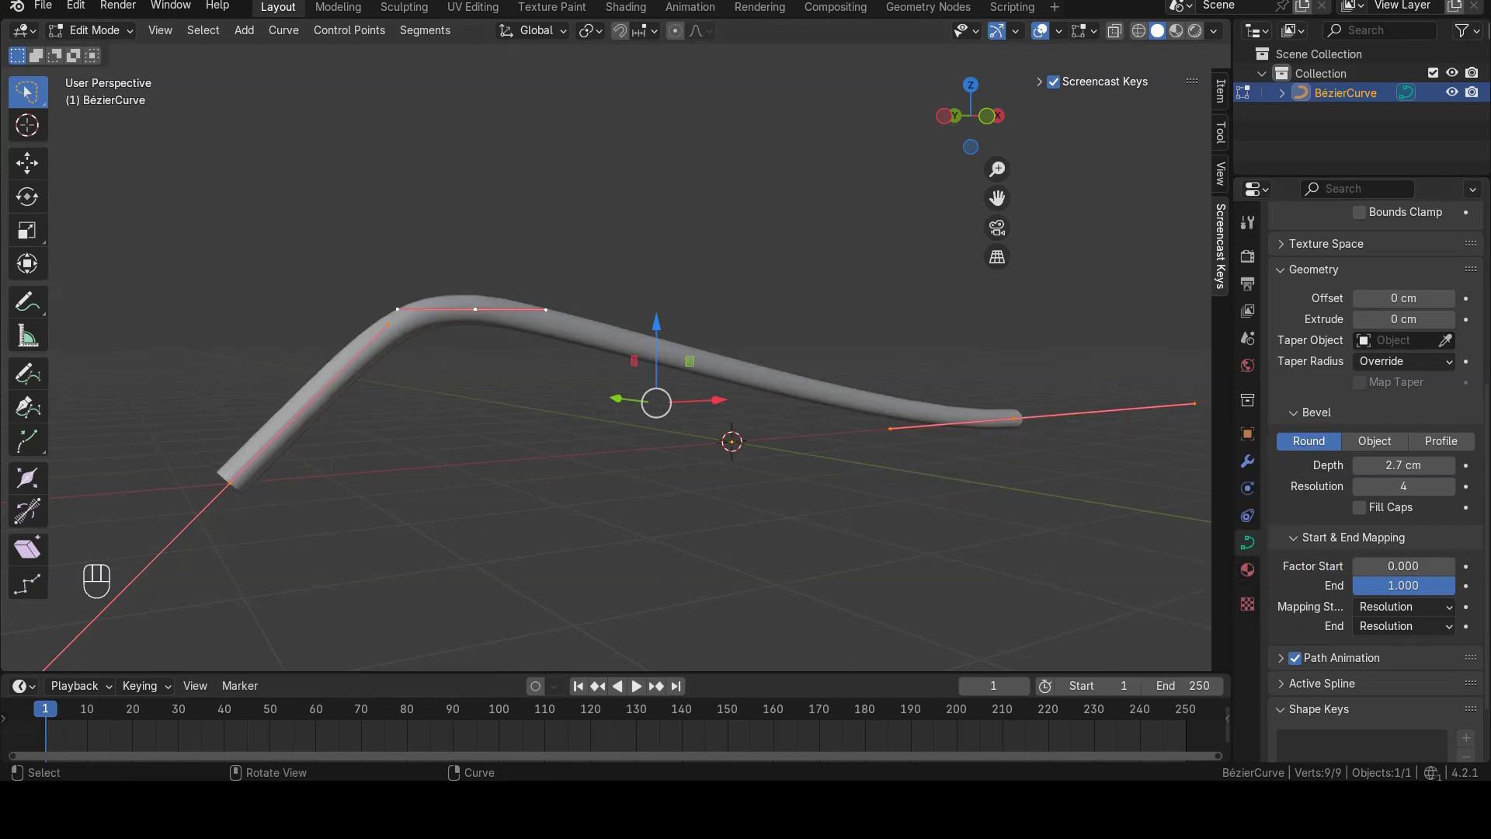
Step: Keyframe the tube's Factor Start at 0.000 on frame 1 and at 1 on frame 250
right_click(1398, 562)
left_click(1390, 537)
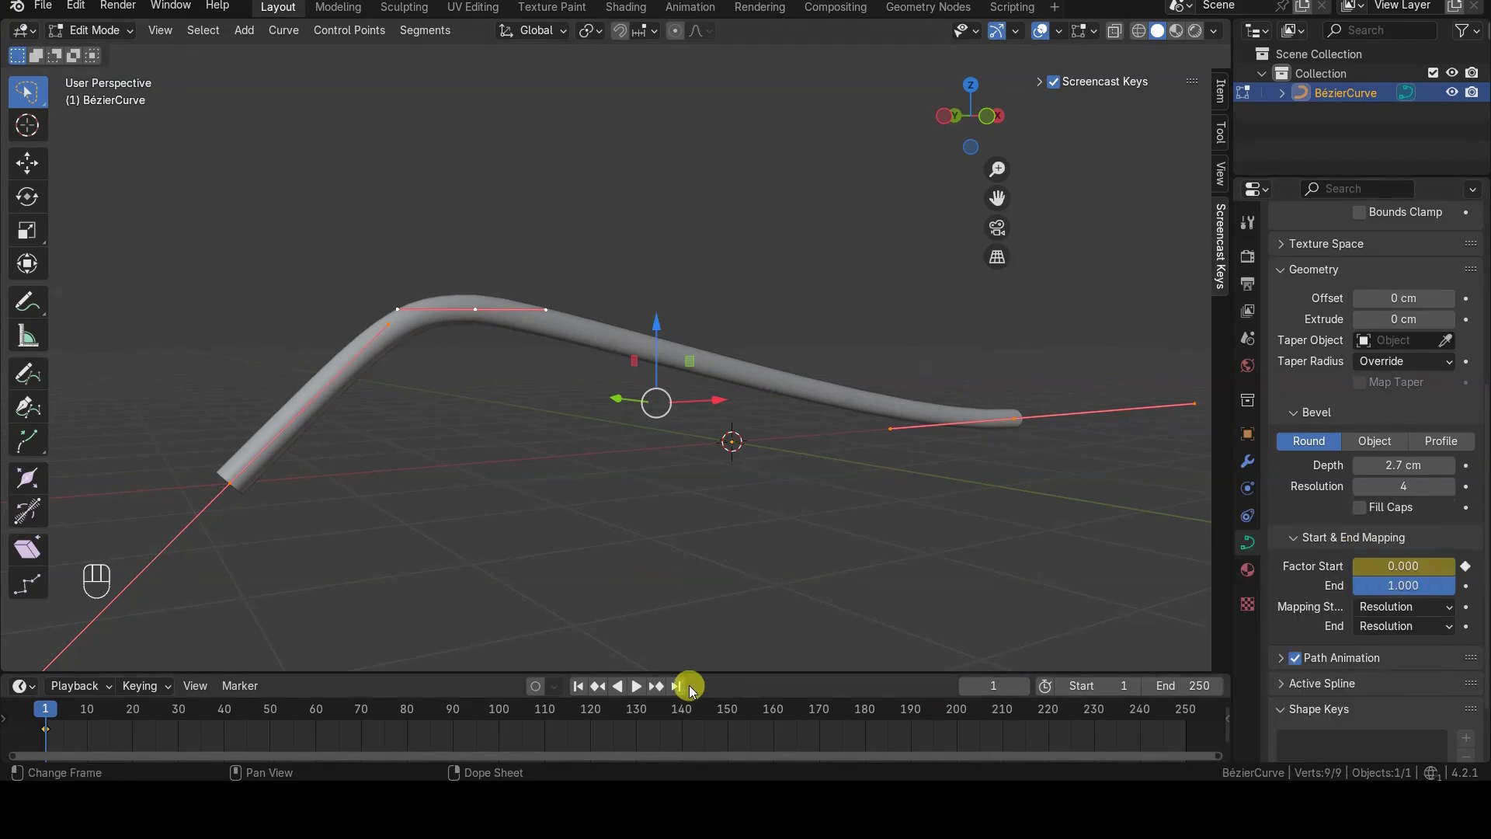
left_click(675, 686)
left_click(1395, 562)
key("ctrl+a")
type("1")
key("Return")
key("i")
Step: Play the Factor Start animation from the first frame, stop it and return to frame 1
left_click(636, 685)
left_click(577, 686)
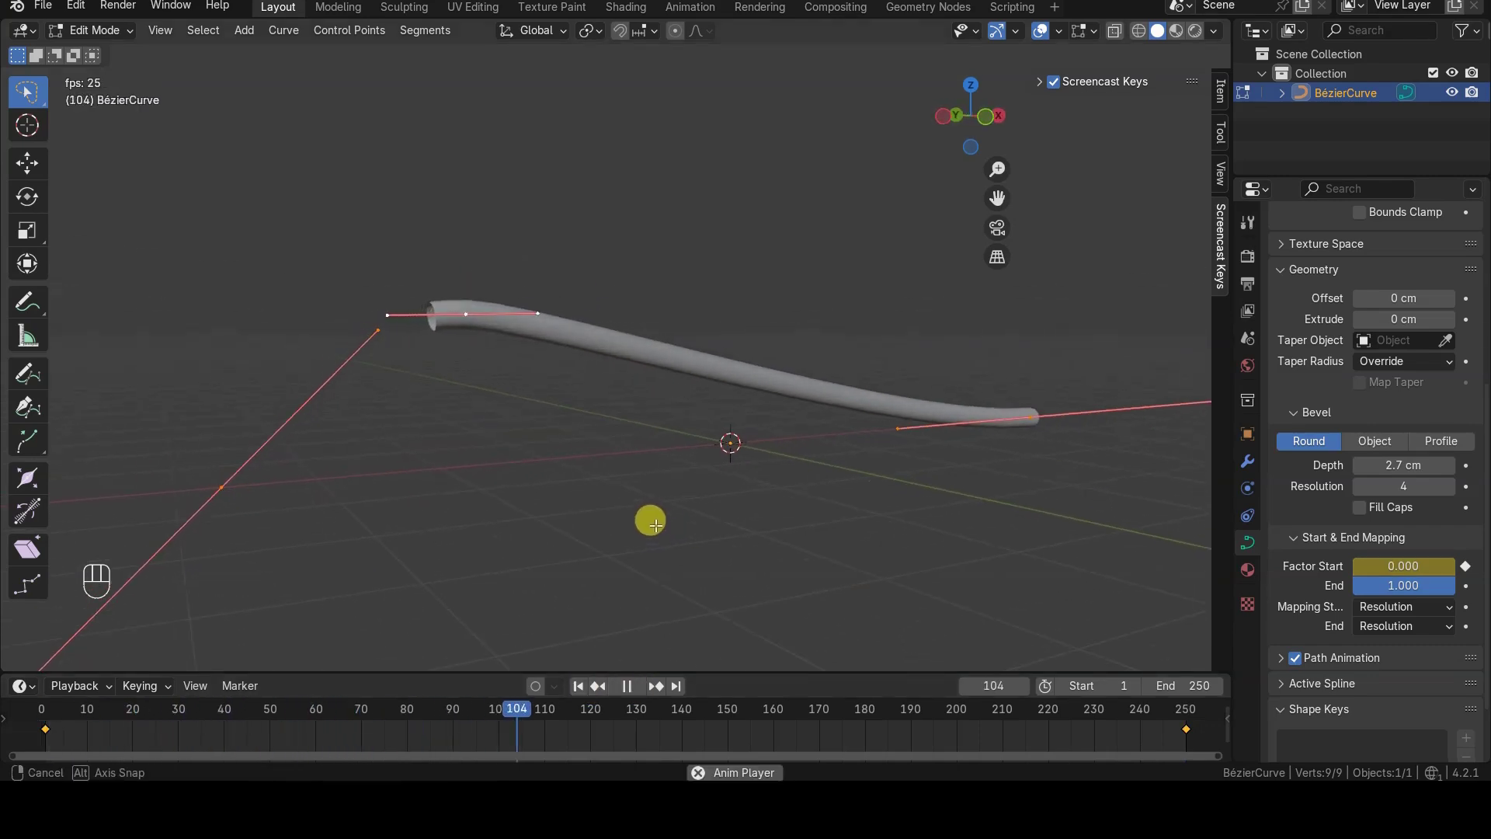
middle_click_drag(725, 545, 740, 547)
left_click(627, 686)
left_click(577, 686)
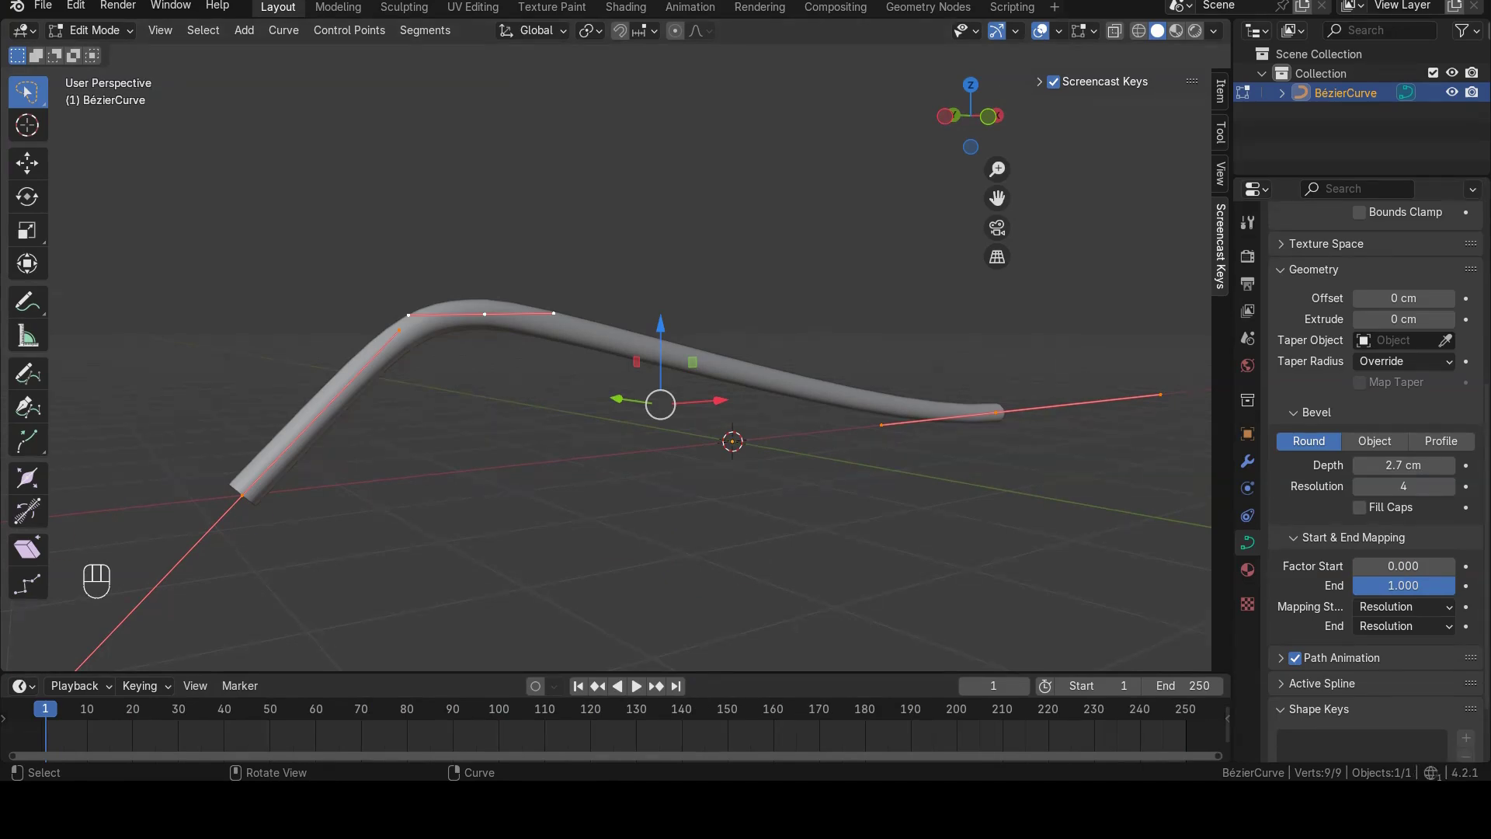
Step: Try varying the tube's Factor Start in the front view and set it to 0.5 in Edit Mode
key("KP_1")
key("Tab")
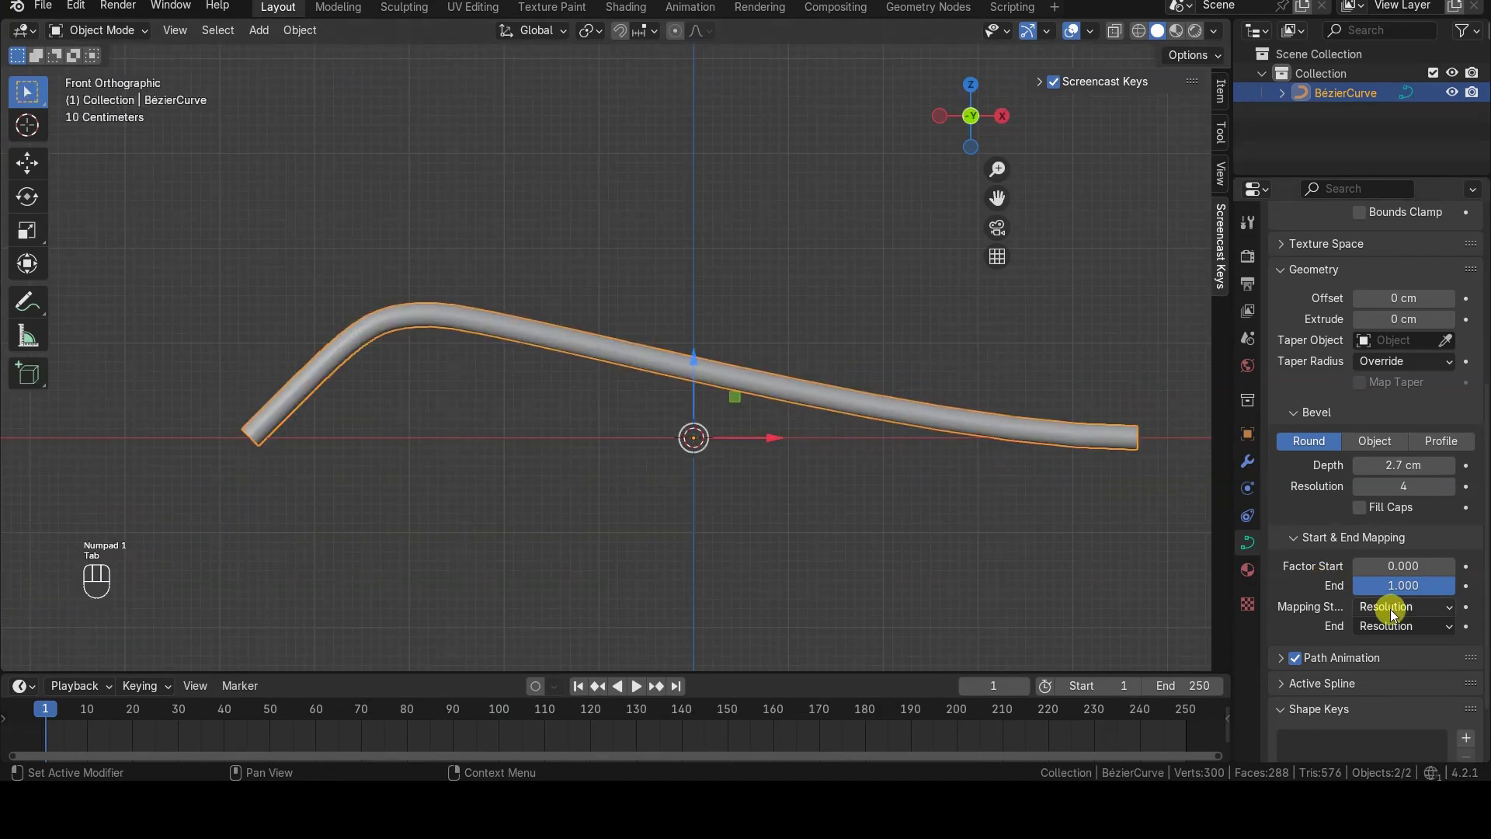
left_click(1420, 614)
left_click_drag(1407, 566, 1467, 566)
key("Tab")
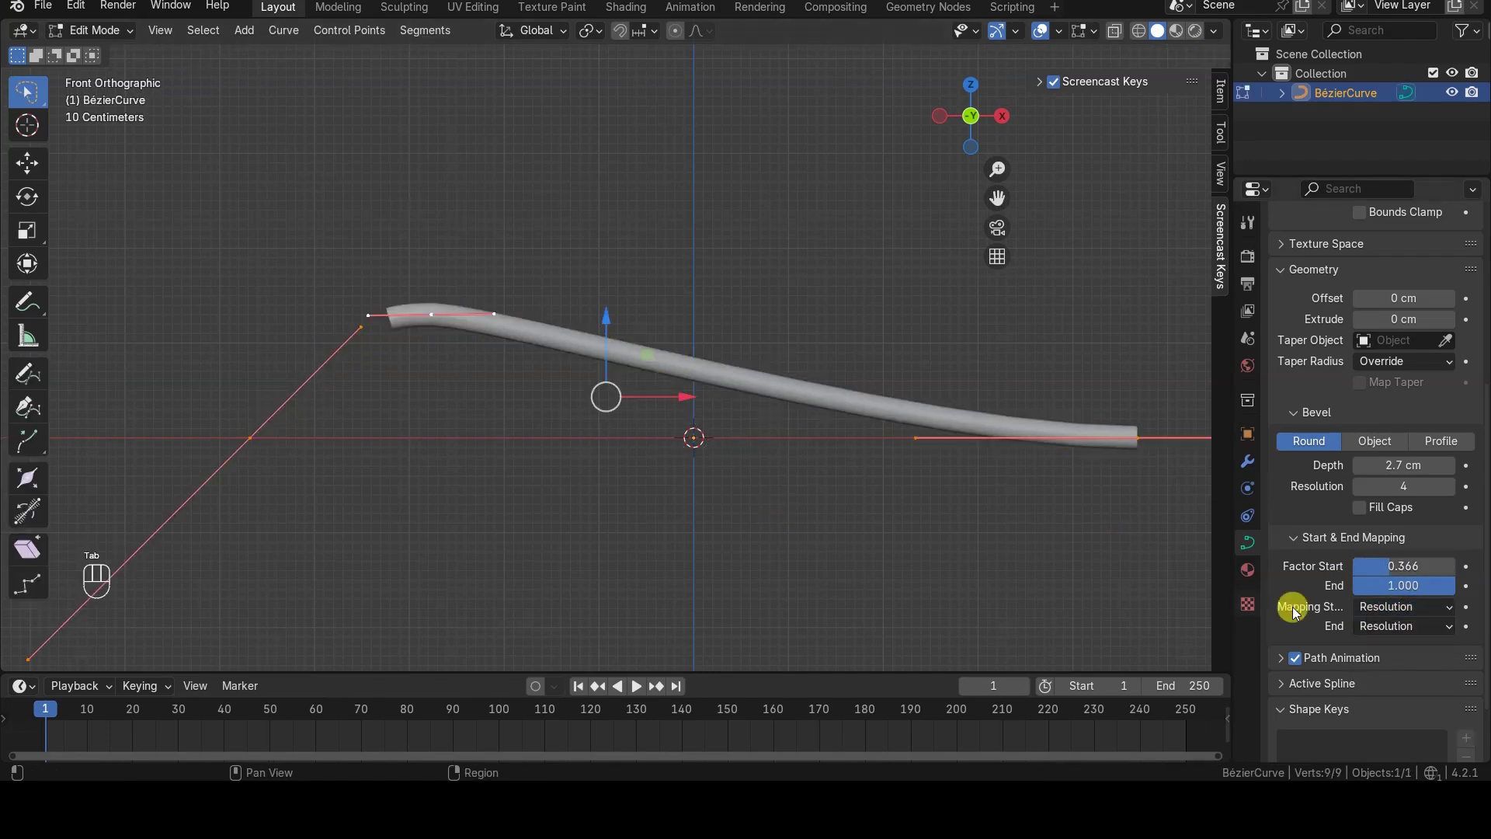
double_click(1389, 562)
type("0")
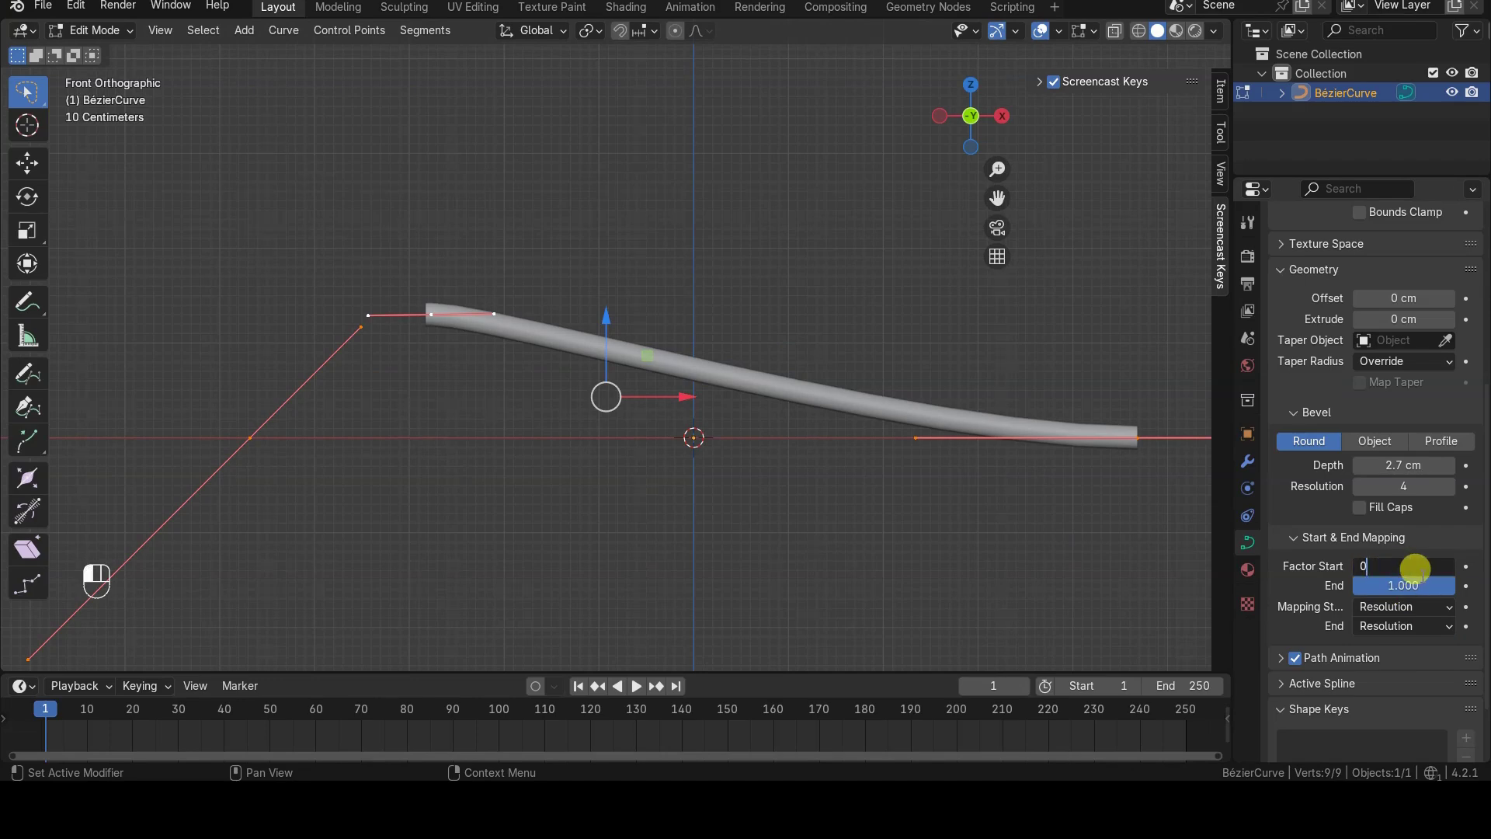
type(".5")
key("Return")
Step: Expand the Active Spline settings and change Mapping Start to Segments, then to Spline, to compare the methods
scroll(1380, 601, "down", 2)
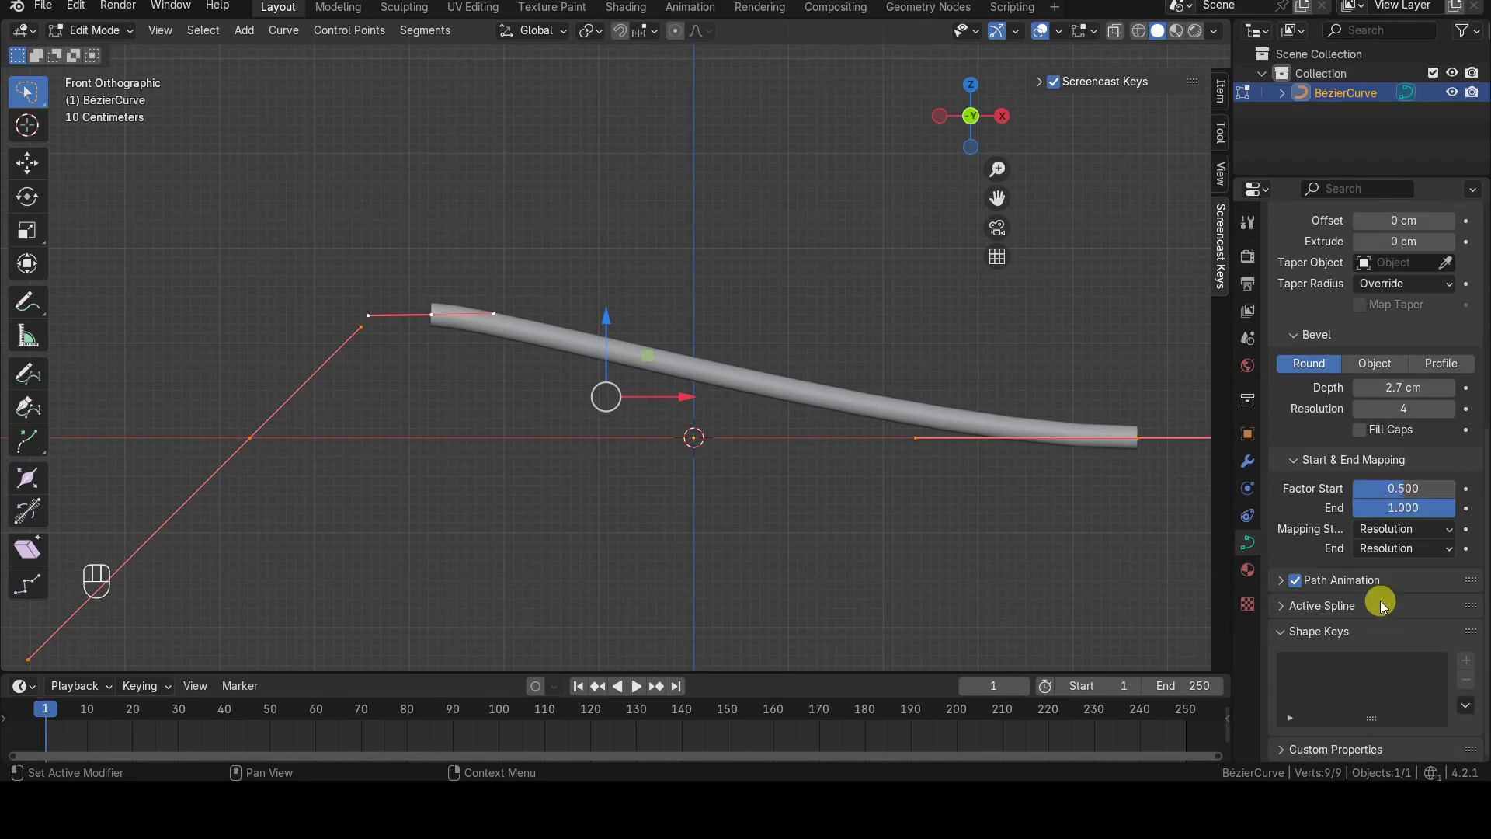
scroll(1387, 540, "up", 2)
left_click(1331, 683)
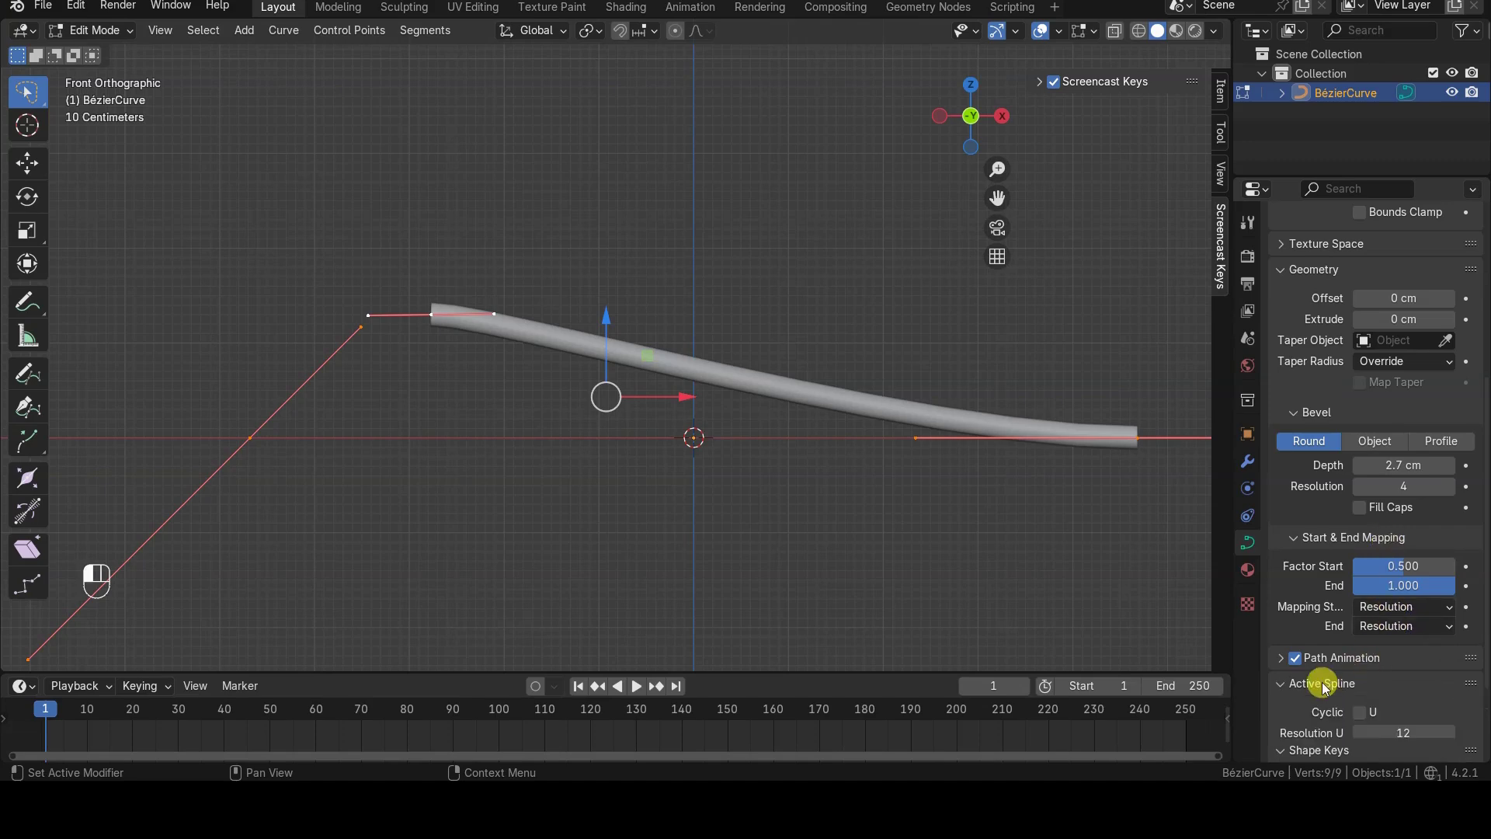
scroll(1413, 661, "down", 2)
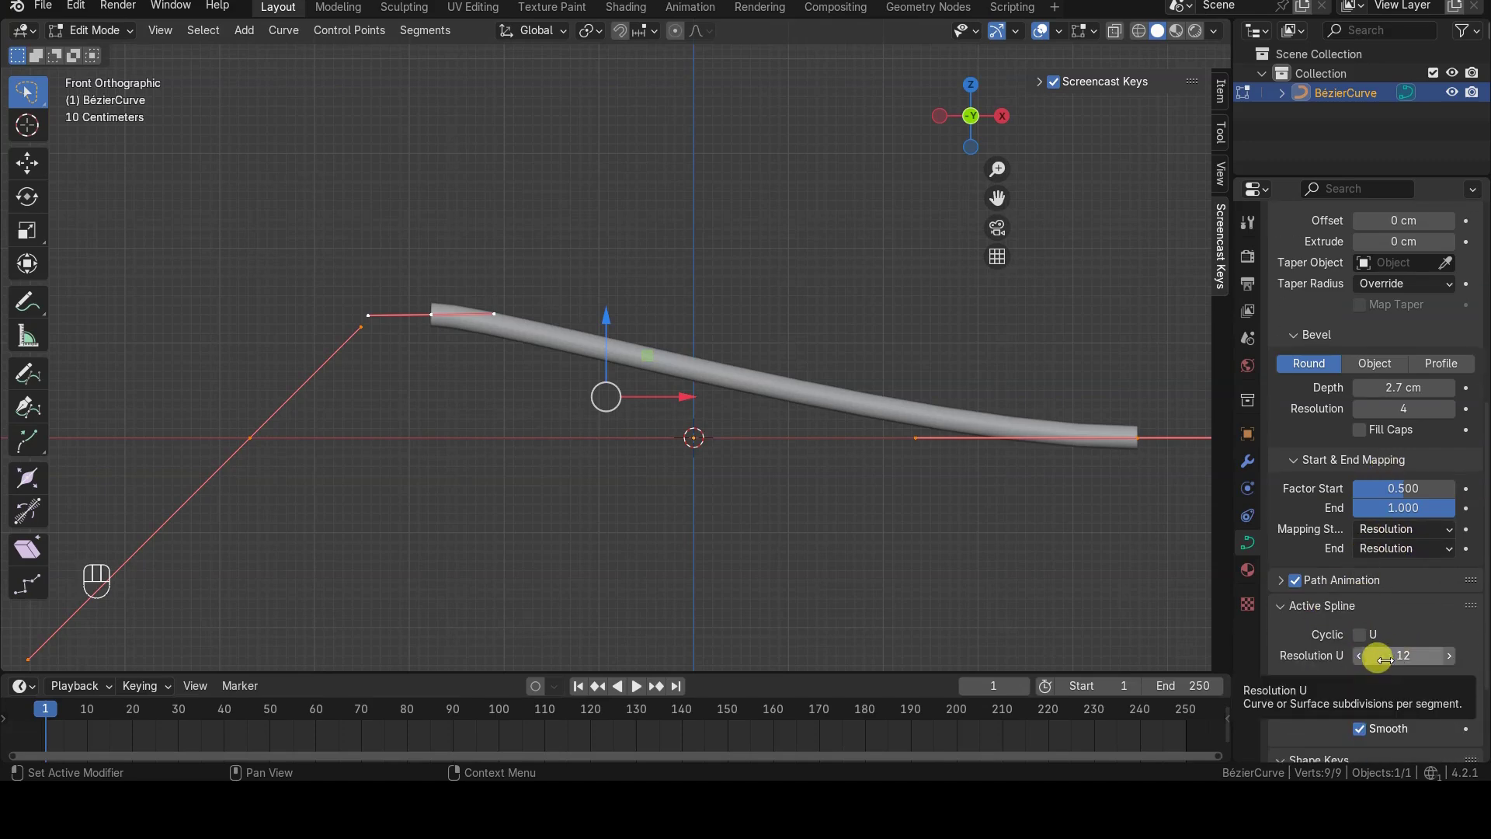
left_click(1404, 529)
left_click(1398, 571)
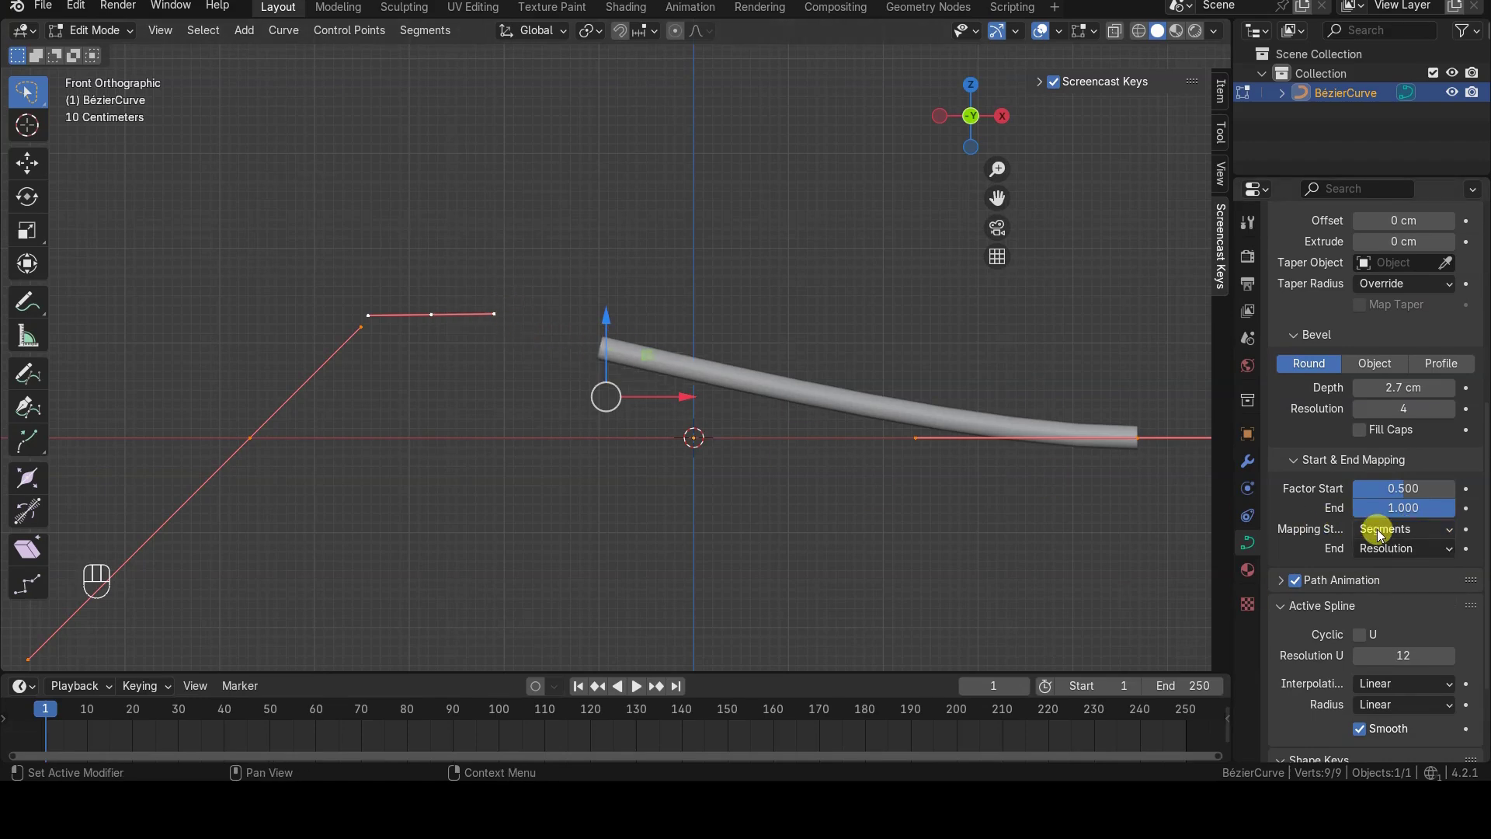
left_click(1384, 528)
left_click(1394, 590)
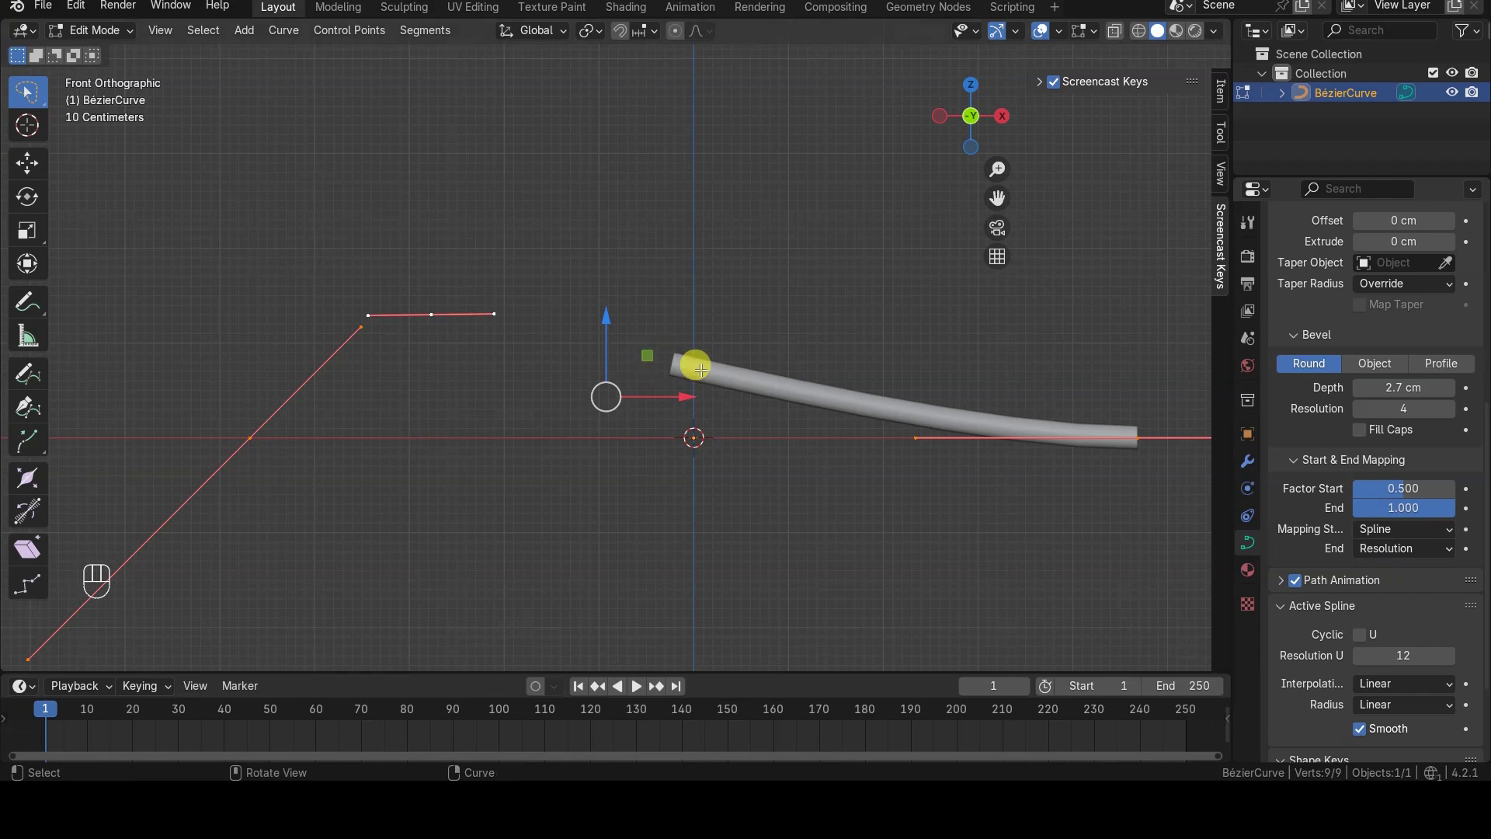
Step: Set Factor Start to 0.25 and compare Mapping Start as Segments, finishing with Resolution
left_click_drag(1390, 488, 1375, 488)
type("0")
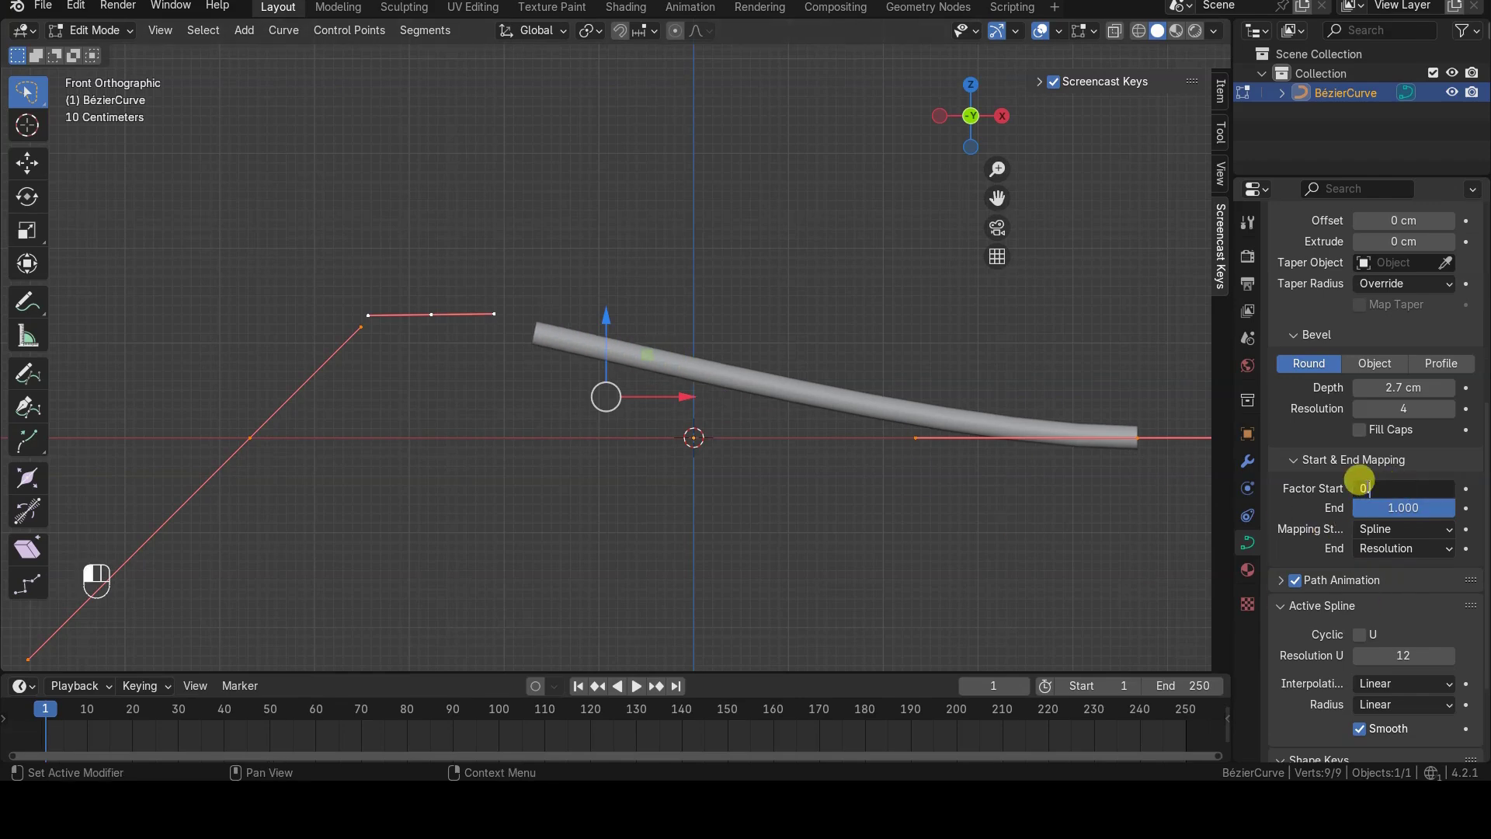
type(".25")
key("Return")
left_click(1401, 528)
left_click(1380, 569)
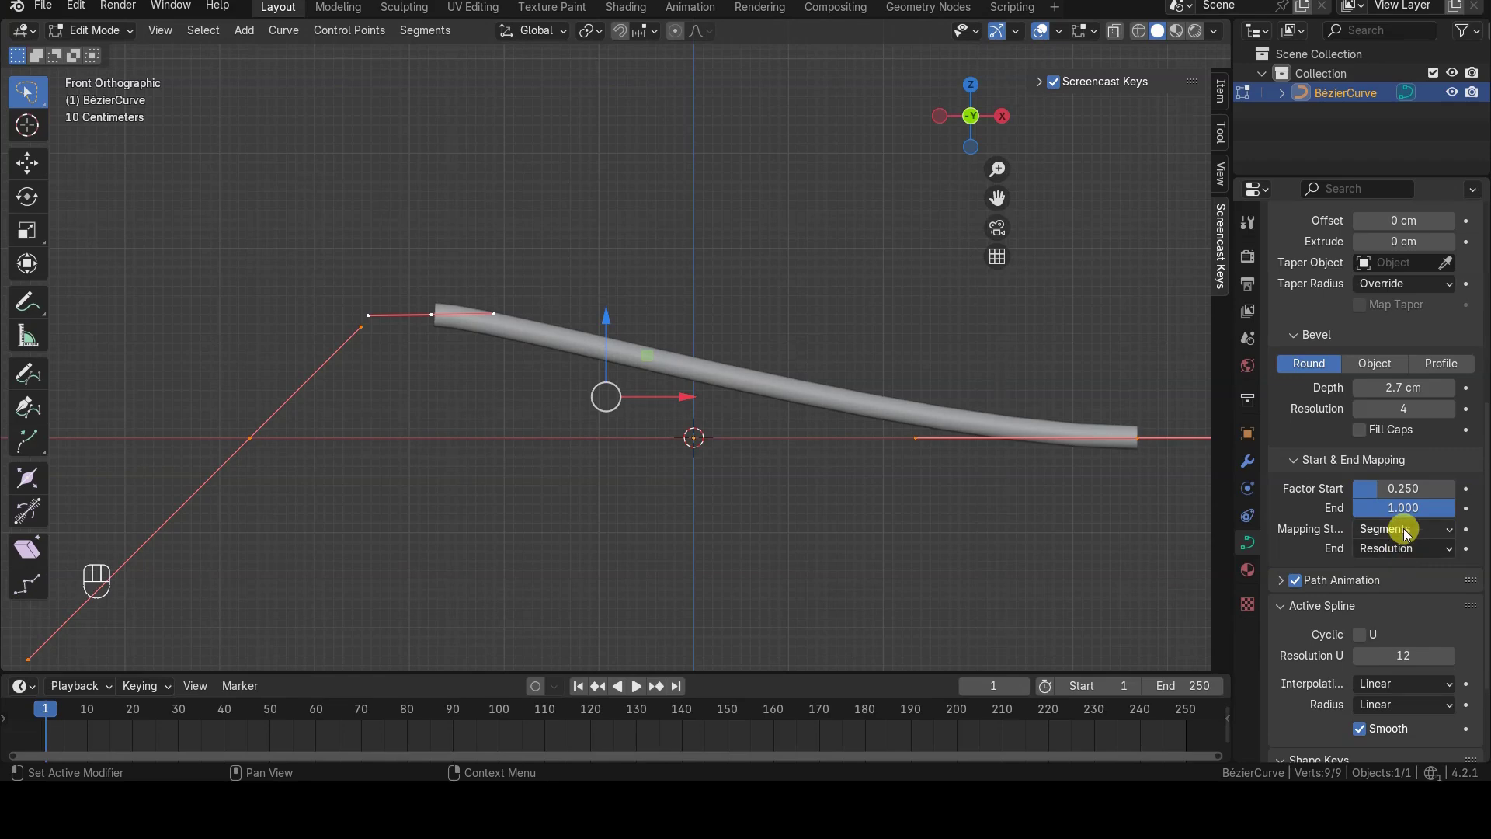
left_click(1405, 533)
left_click(1386, 550)
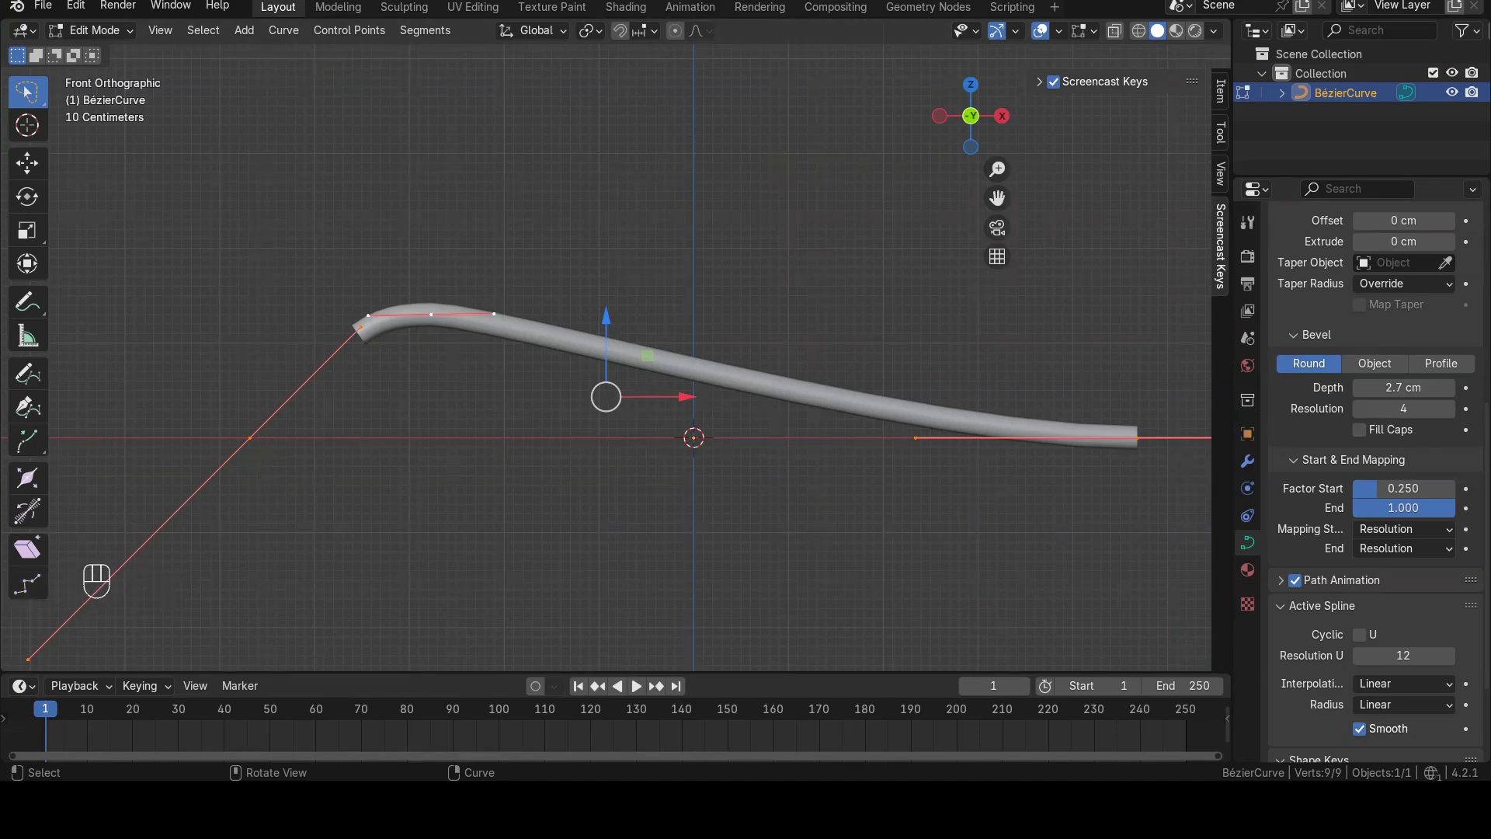
Step: Delete the Bézier curve in Object Mode and add a scaled-up Bézier circle
key("Tab")
key("x")
middle_click_drag(720, 435, 789, 475)
key("shift+a")
mouse_move(800, 427)
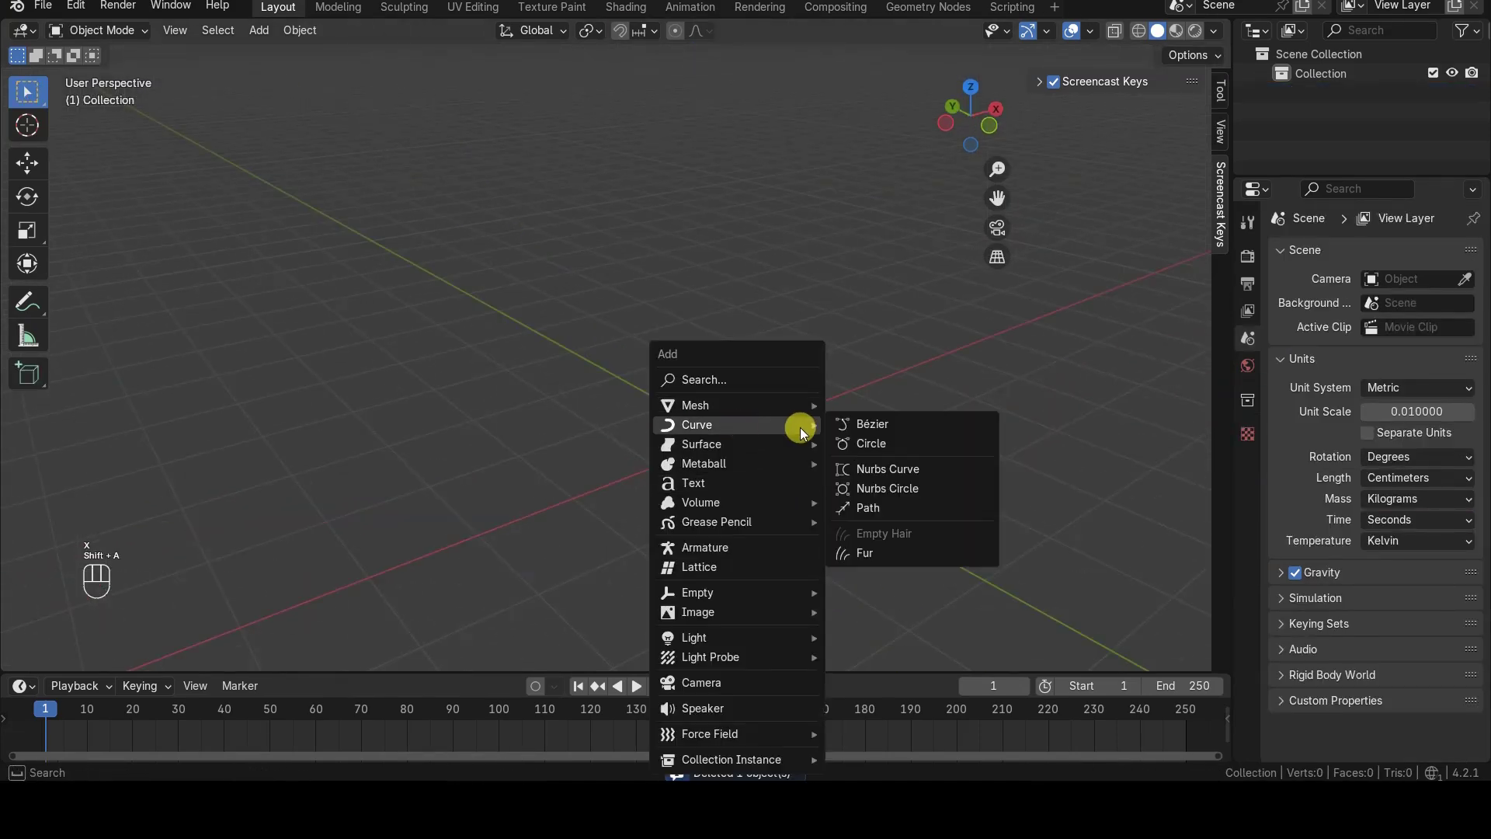
left_click(859, 444)
key("s")
left_click(1014, 504)
scroll(1014, 505, "up", 1)
middle_click_drag(1014, 504, 909, 462, "shift")
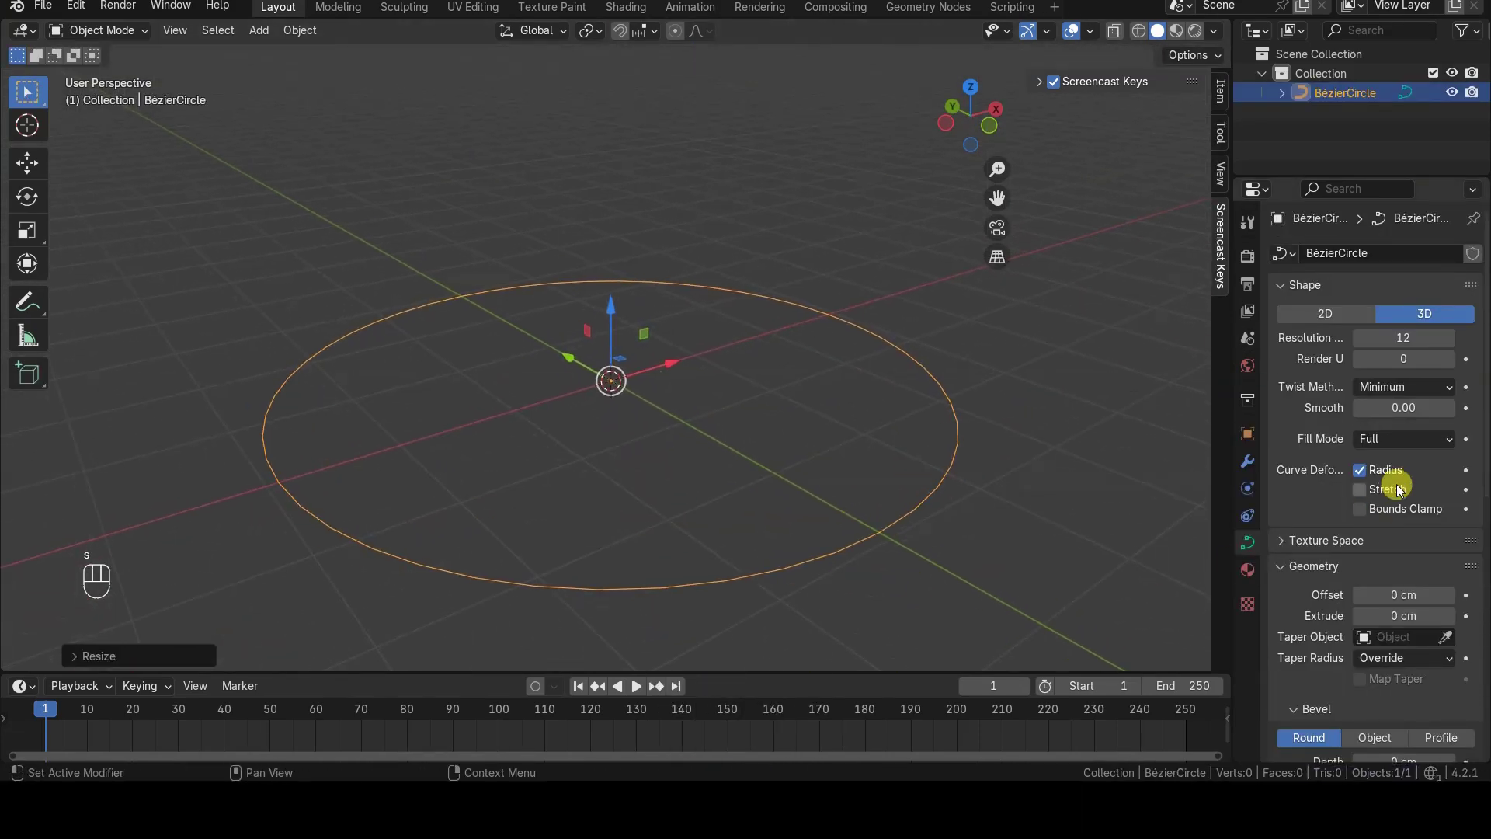
Step: Give the Bézier circle a round bevel with a depth of 3.5 cm
scroll(1398, 497, "down", 5)
left_click_drag(1397, 645, 1452, 645)
middle_click_drag(774, 466, 787, 427, "shift")
scroll(786, 427, "up", 1)
scroll(1389, 522, "down", 6)
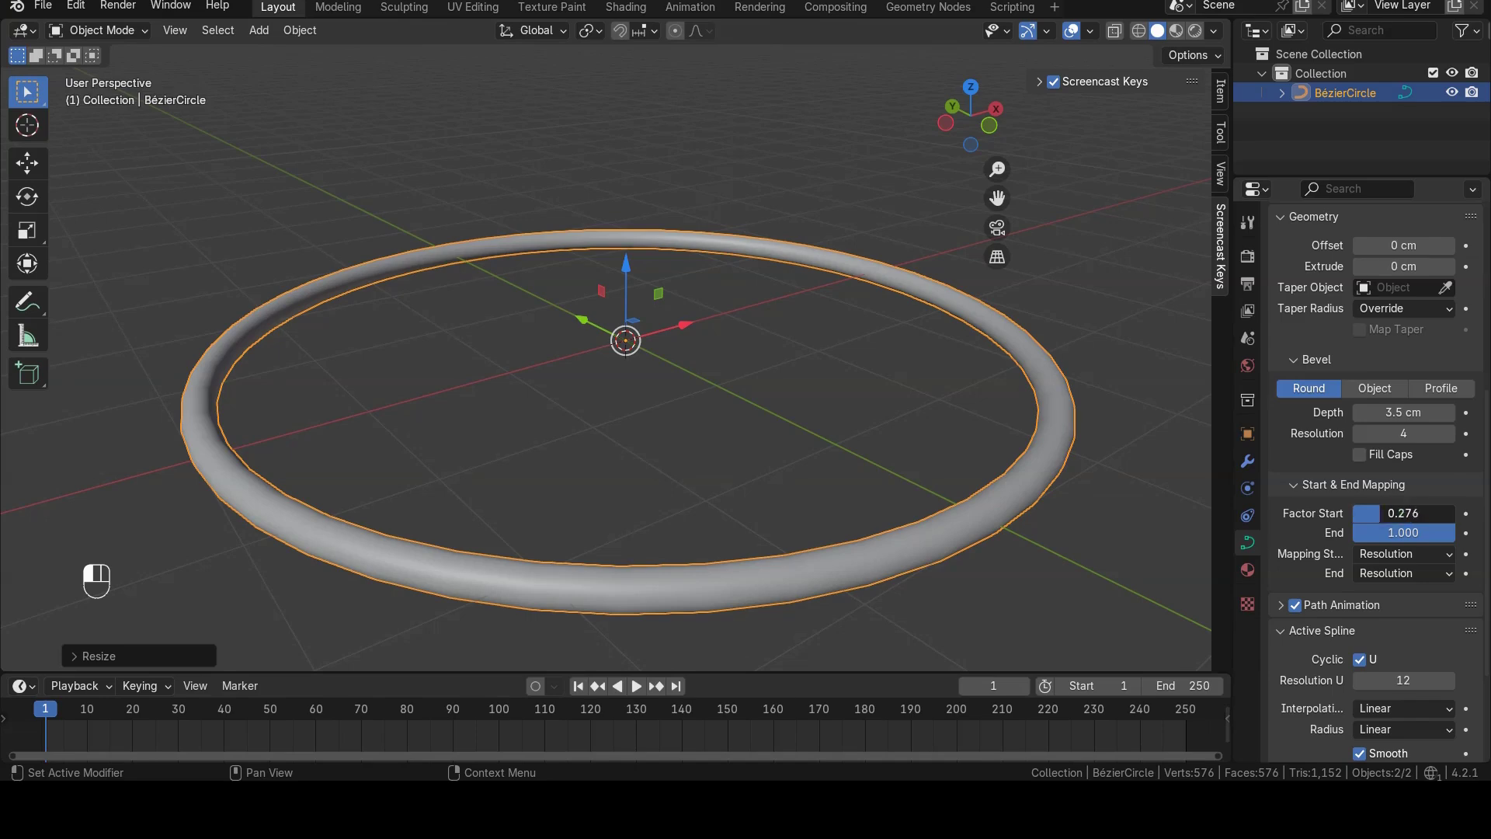
Step: Show the circle from the top, increase its bevel depth to 10.1 cm and return Factor Start to 0.000
key("KP_1")
key("KP_7")
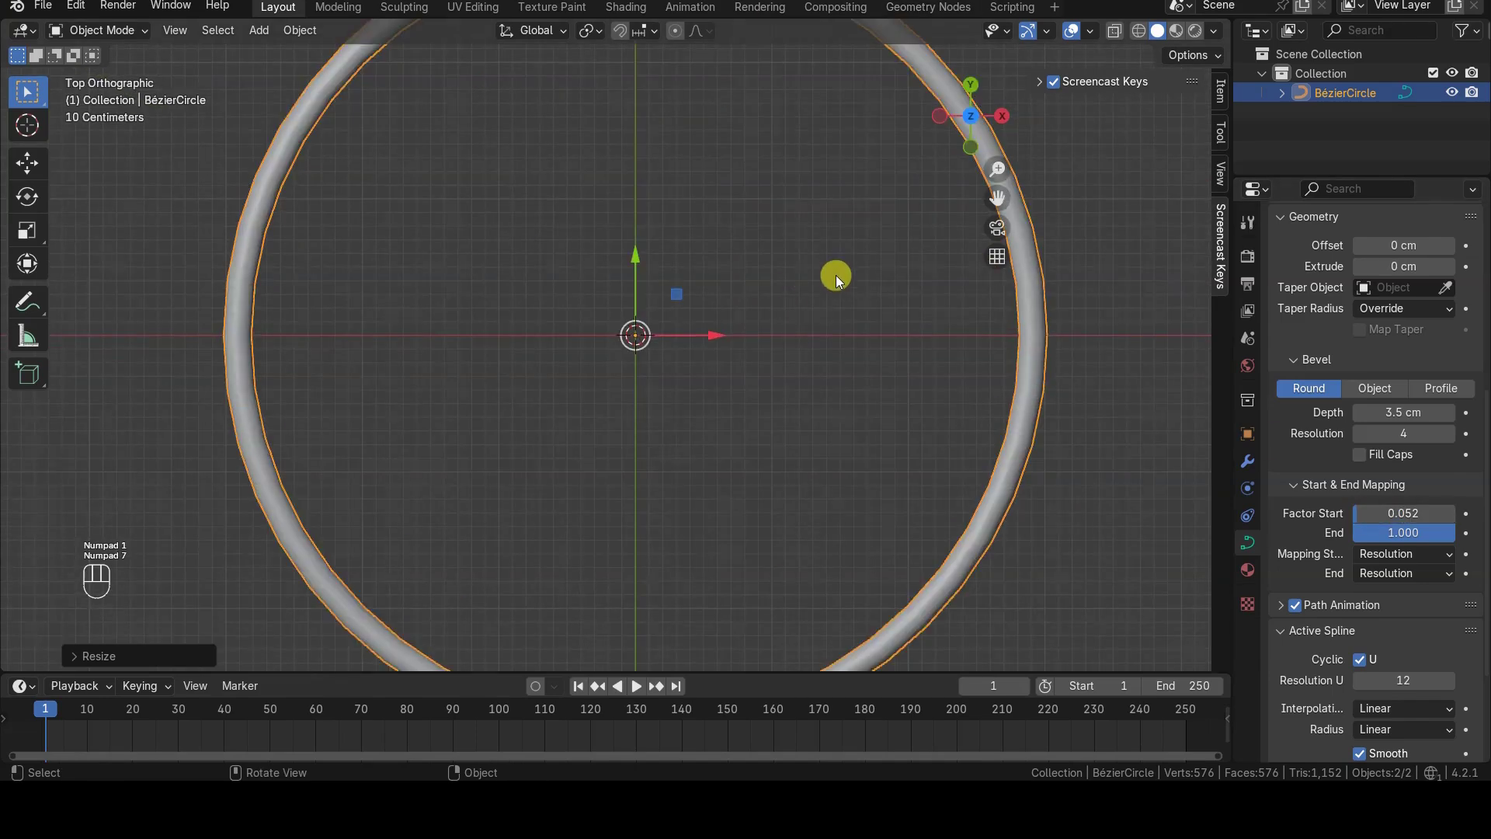
middle_click_drag(832, 278, 831, 308, "shift")
left_click_drag(1389, 412, 1443, 412)
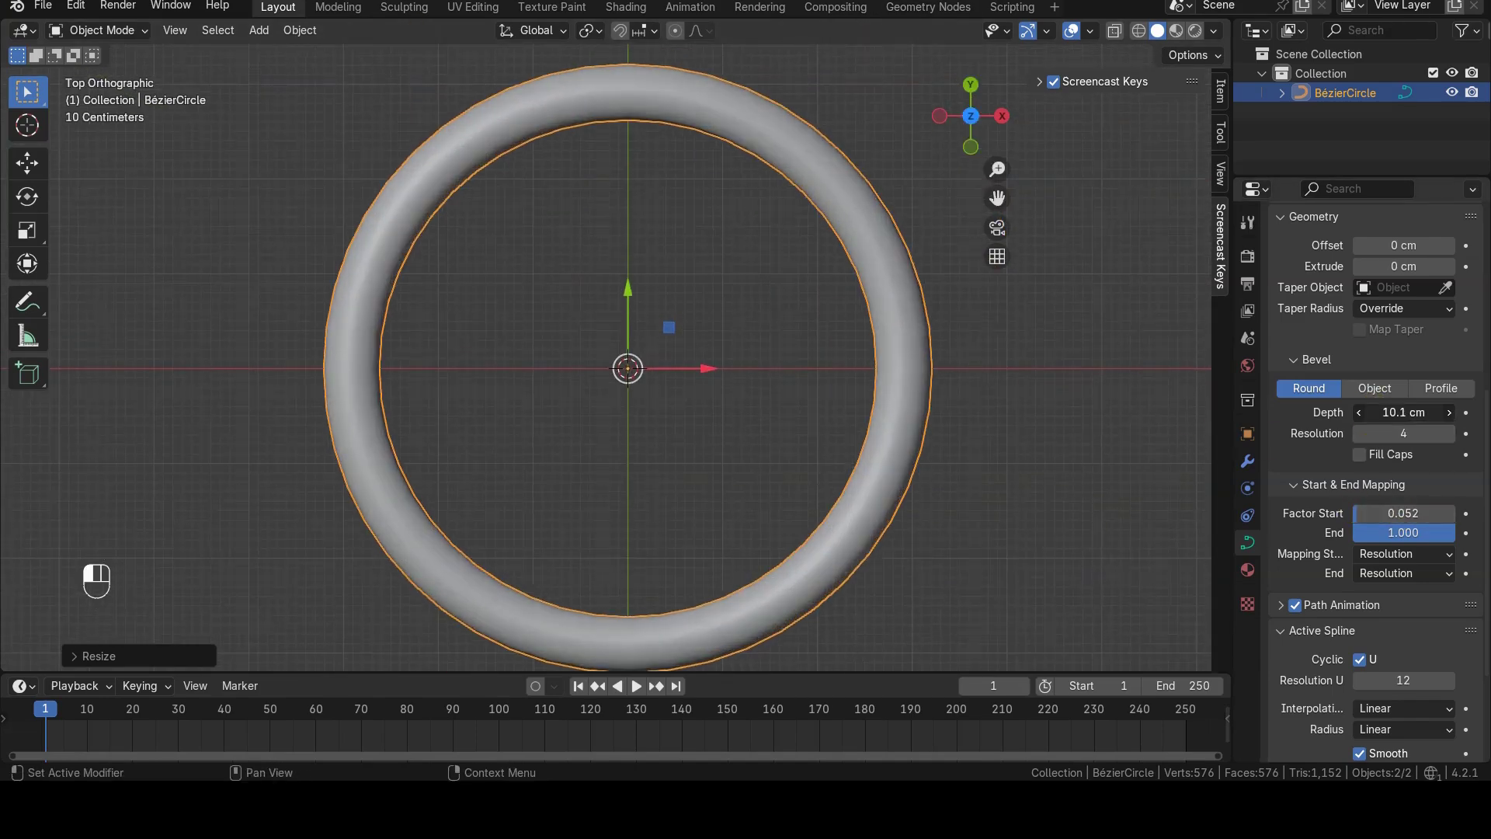
left_click_drag(1390, 514, 1393, 513)
scroll(661, 489, "down", 1)
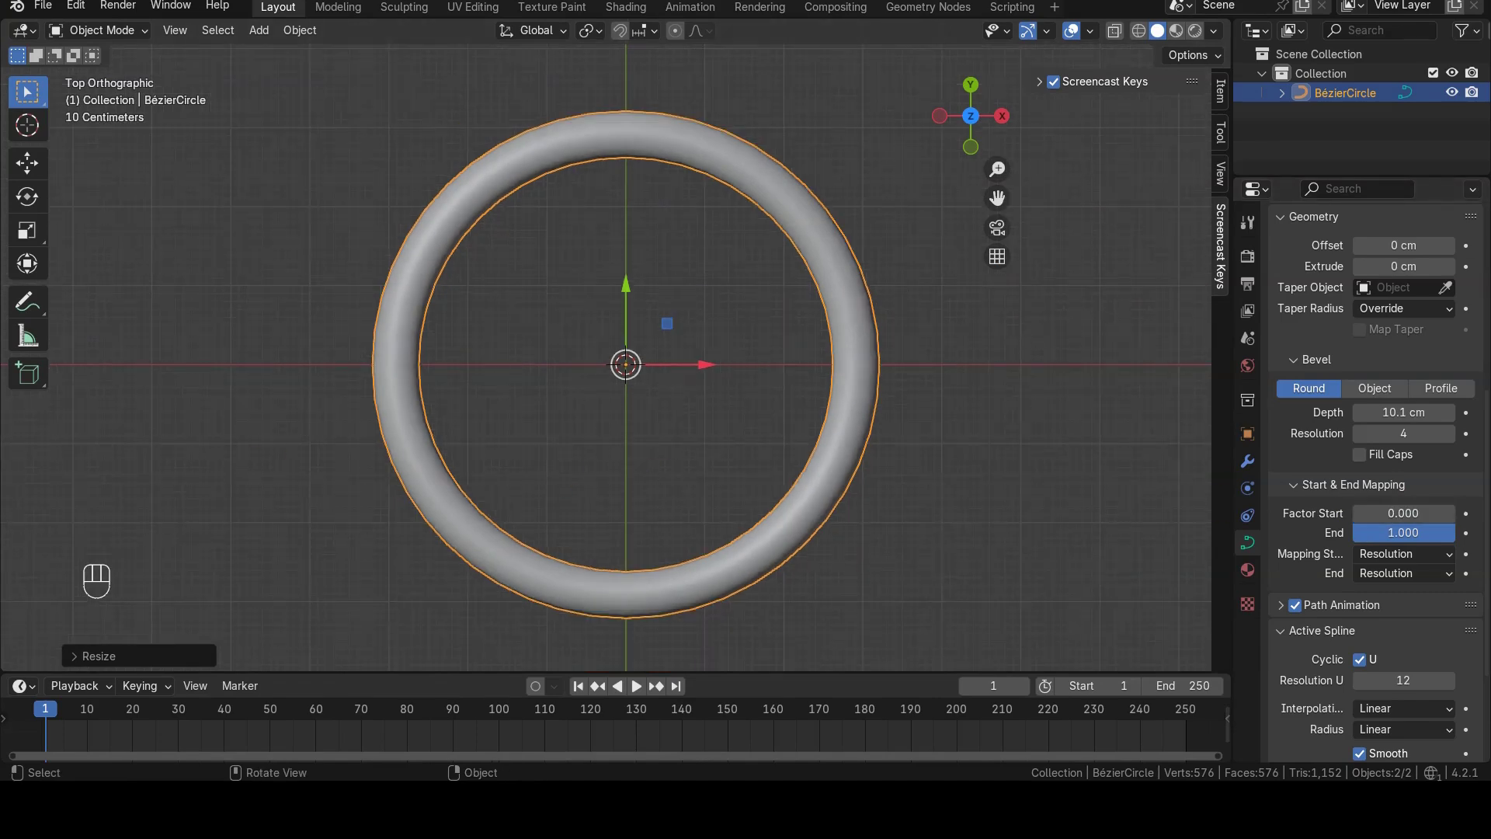
Step: Test the circle's Cyclic U option by toggling it off and on, leaving it enabled
scroll(1432, 380, "down", 5)
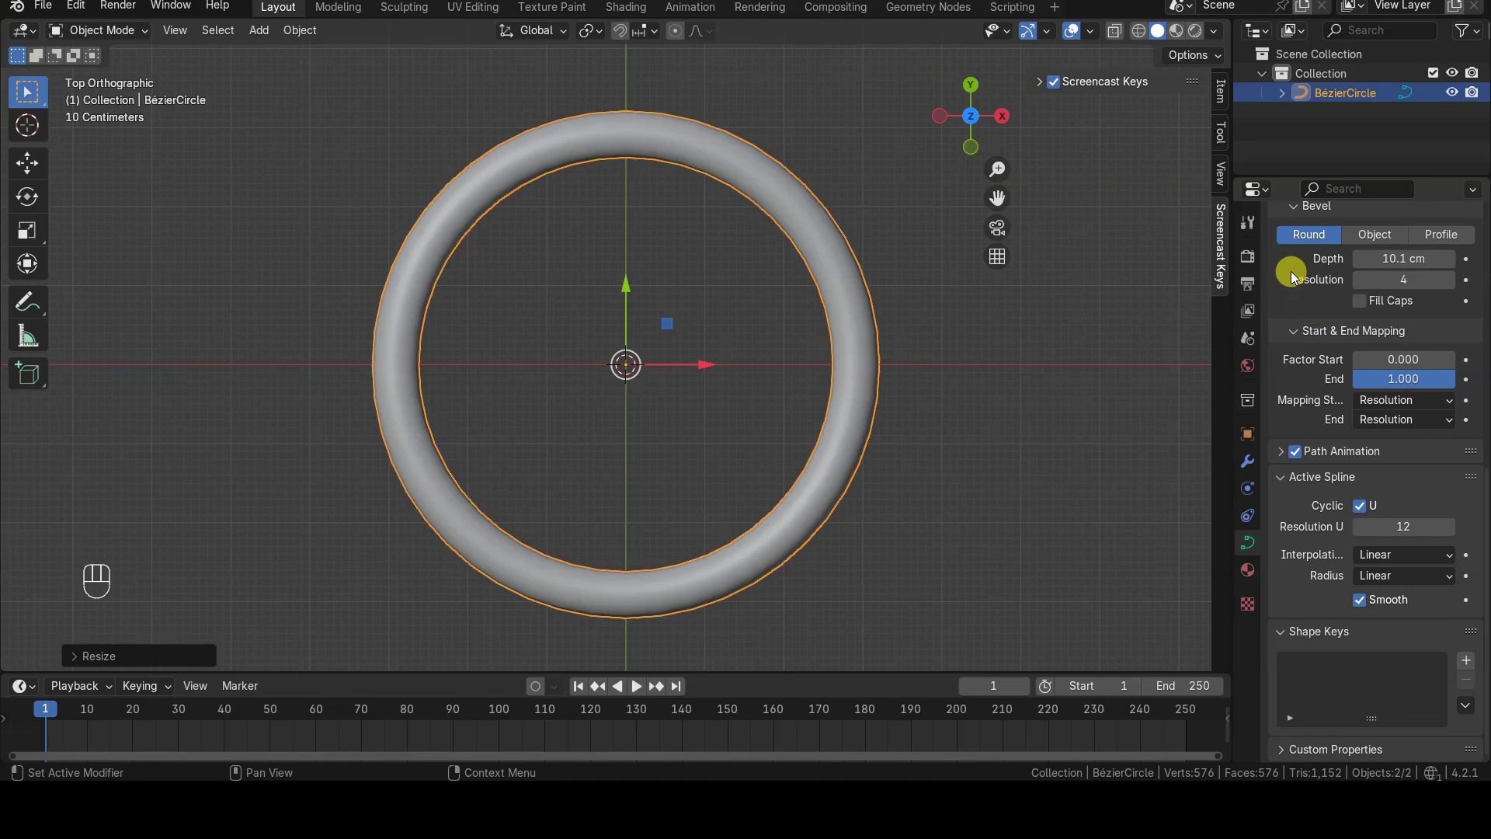
scroll(1289, 486, "up", 4)
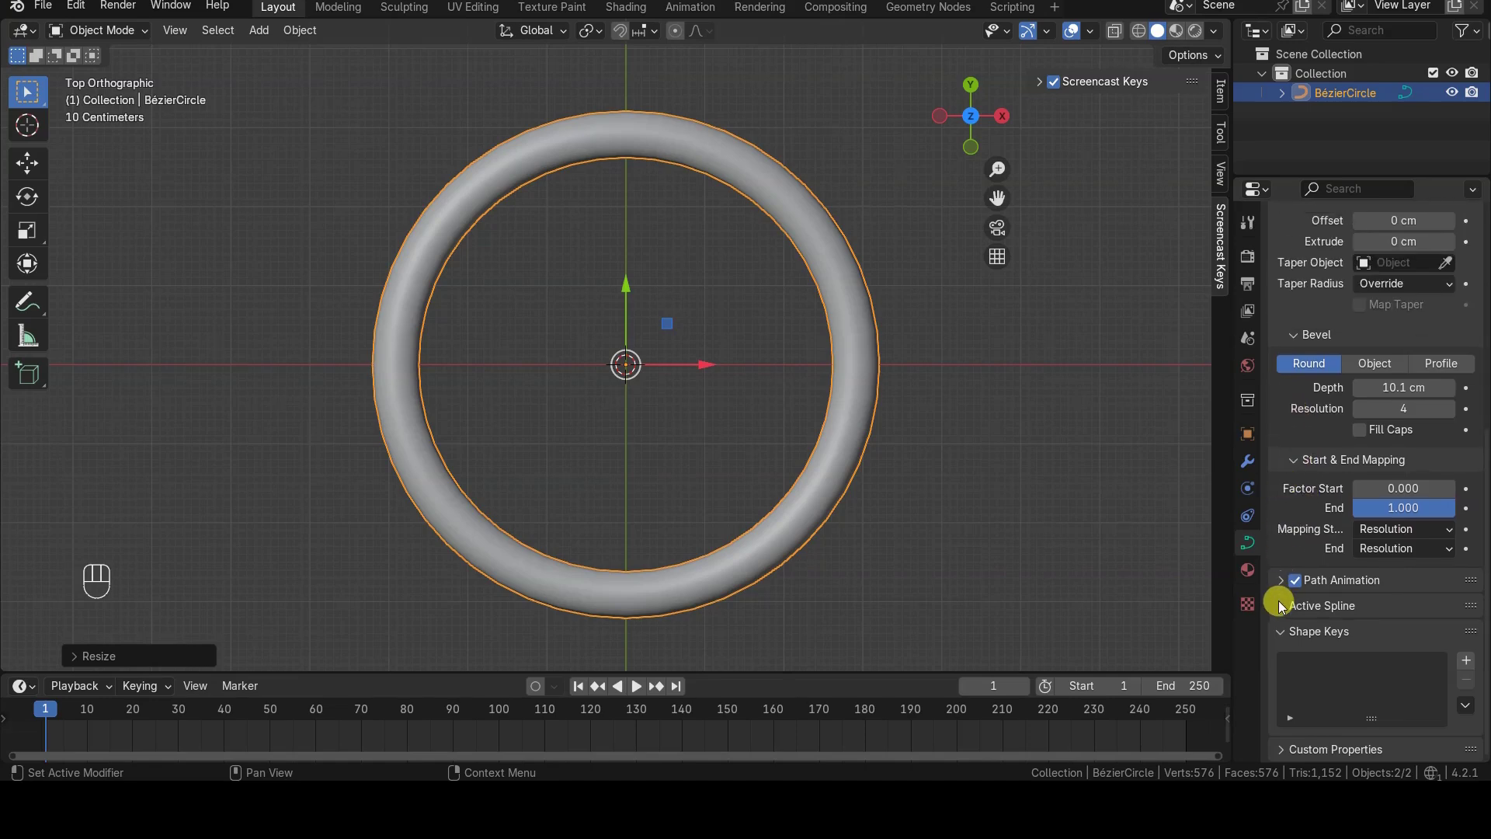
scroll(1368, 575, "down", 1)
scroll(1370, 567, "down", 3)
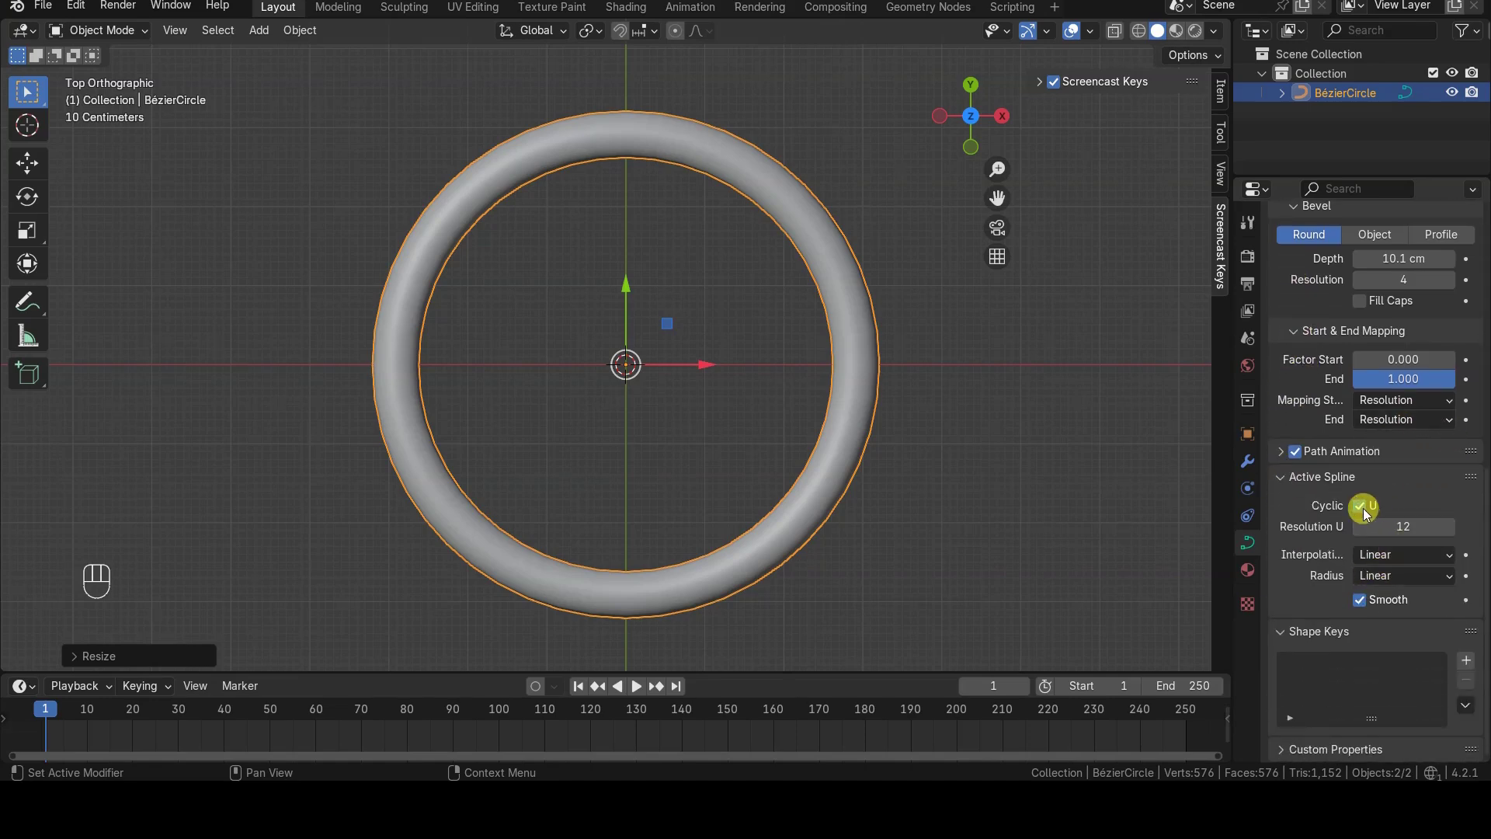
left_click(1363, 507)
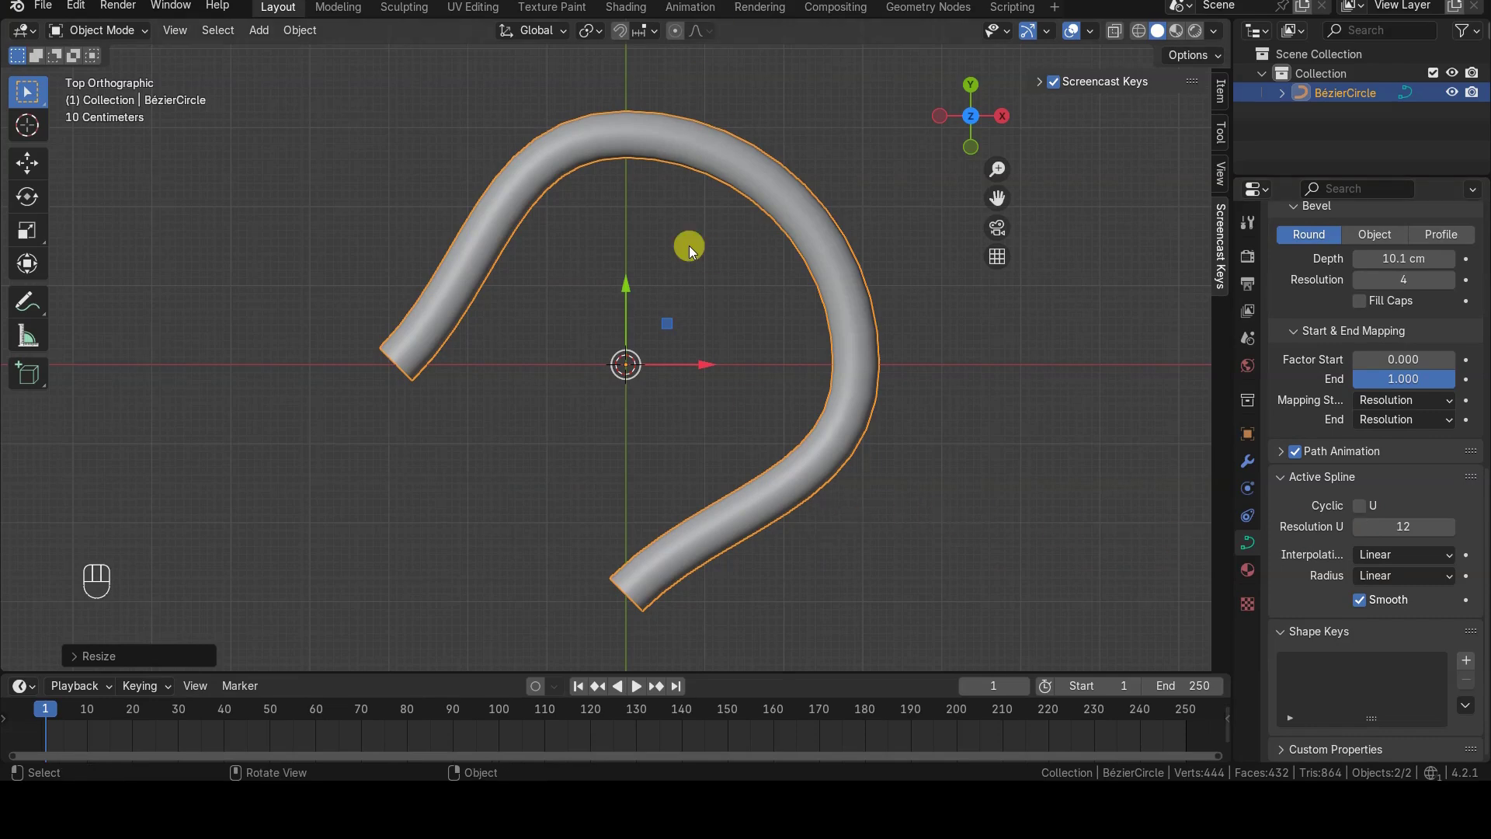
key("Tab")
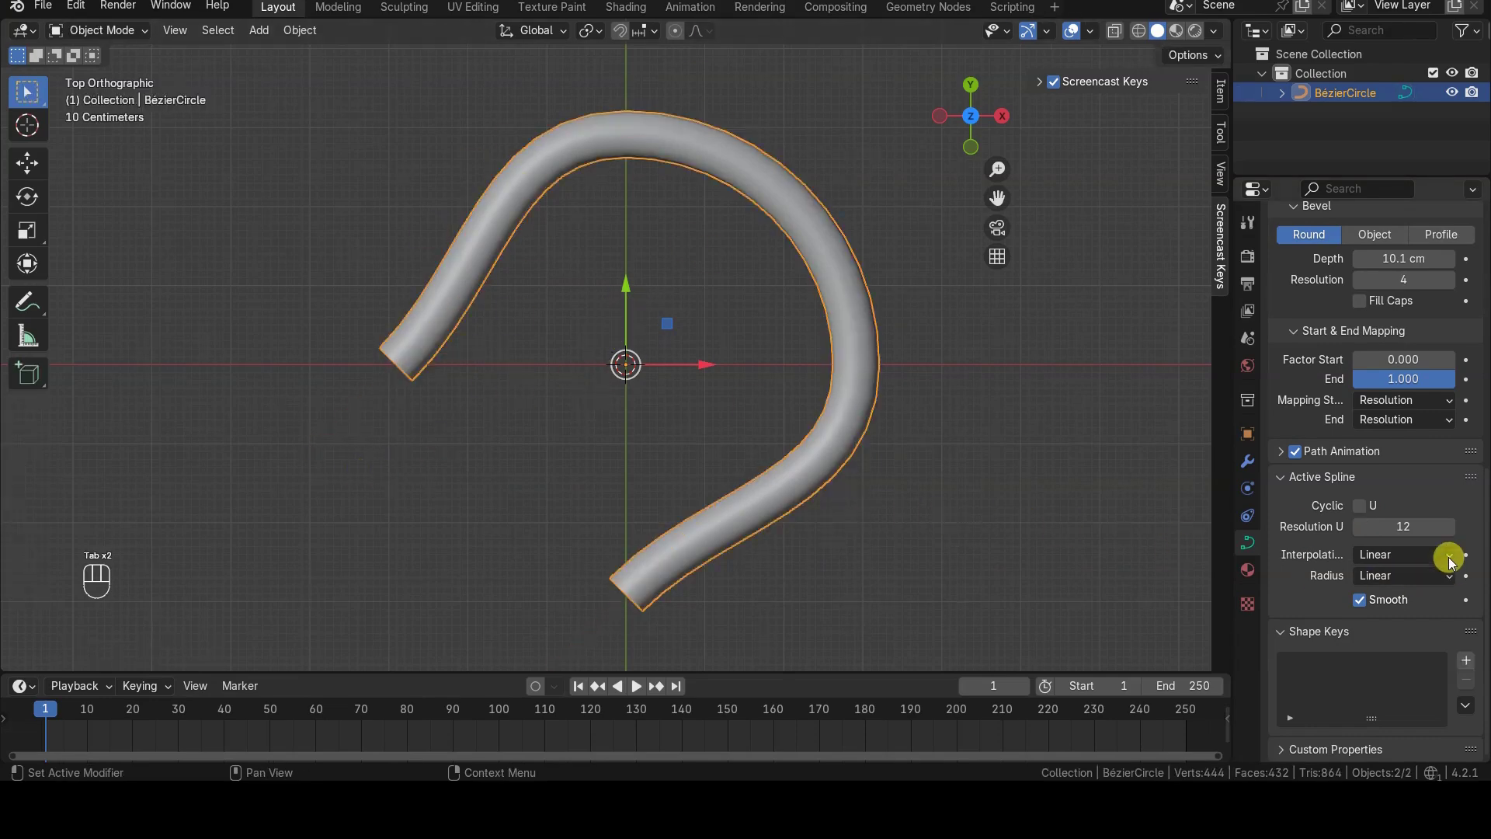
left_click(1360, 505)
left_click(1361, 507)
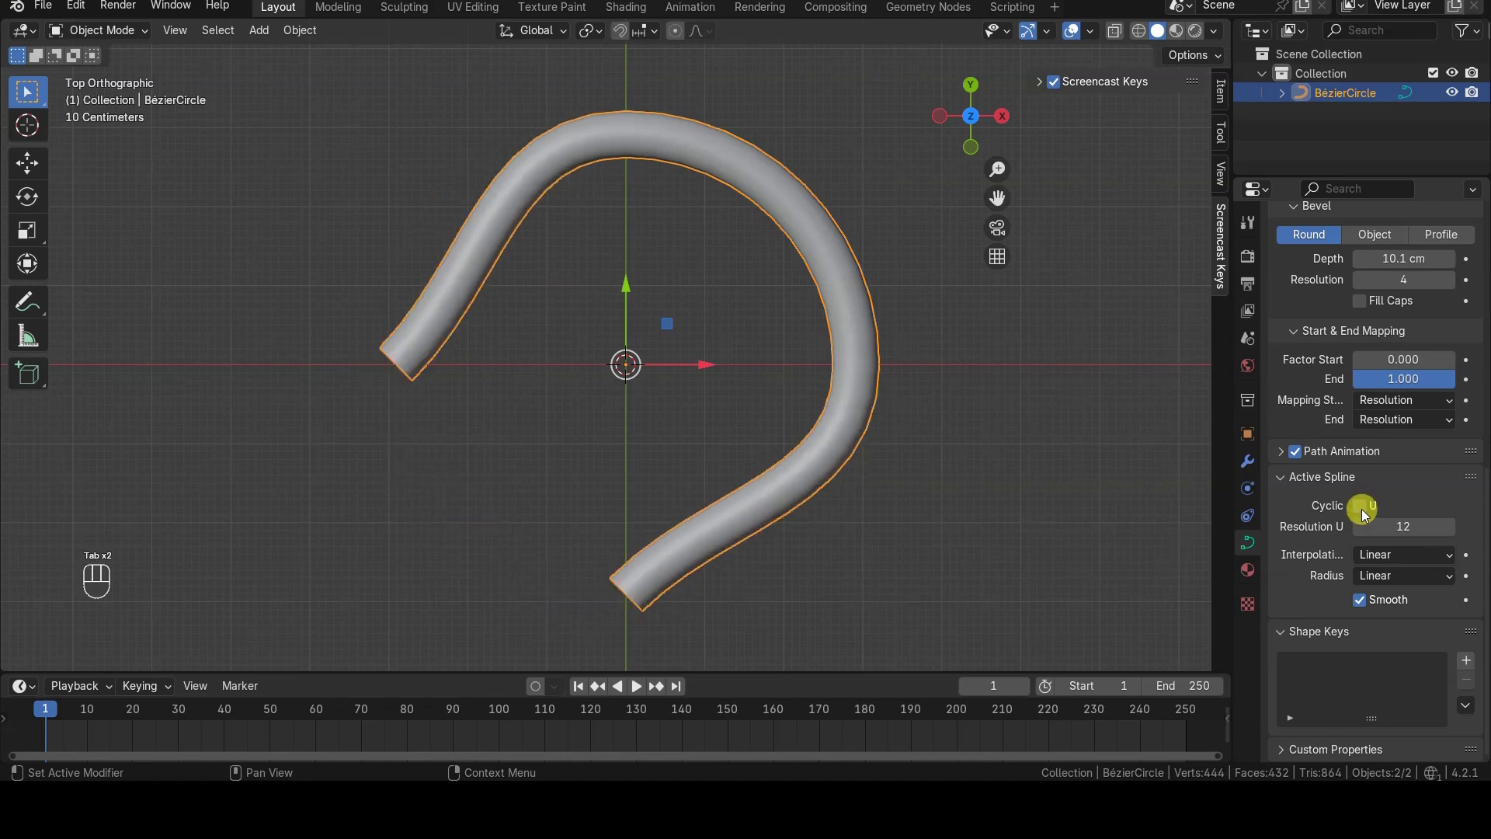
left_click(1361, 508)
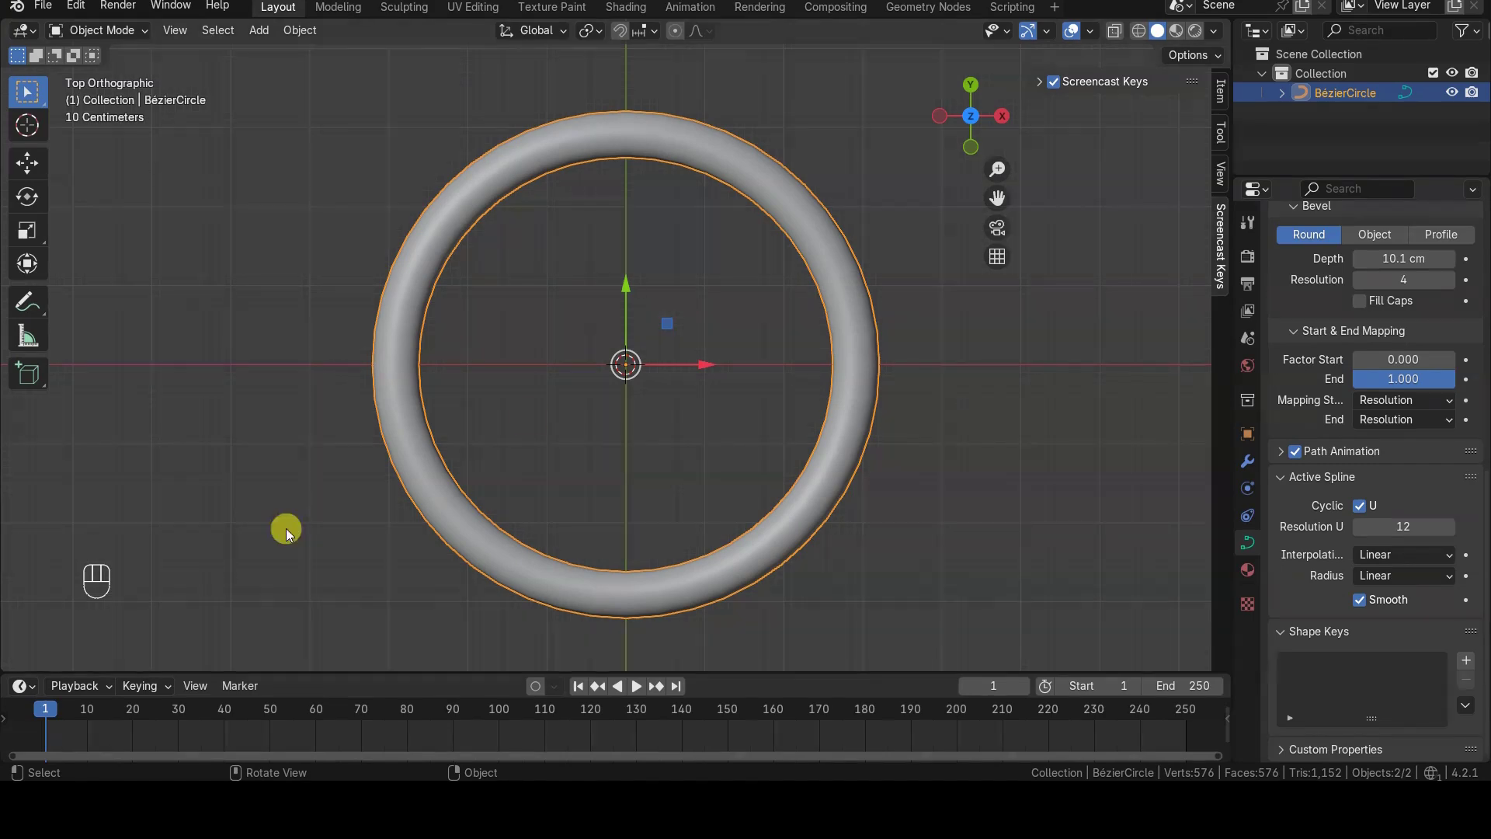
Step: Set all of the circle's control point handles to Free and disable Cyclic U
key("Tab")
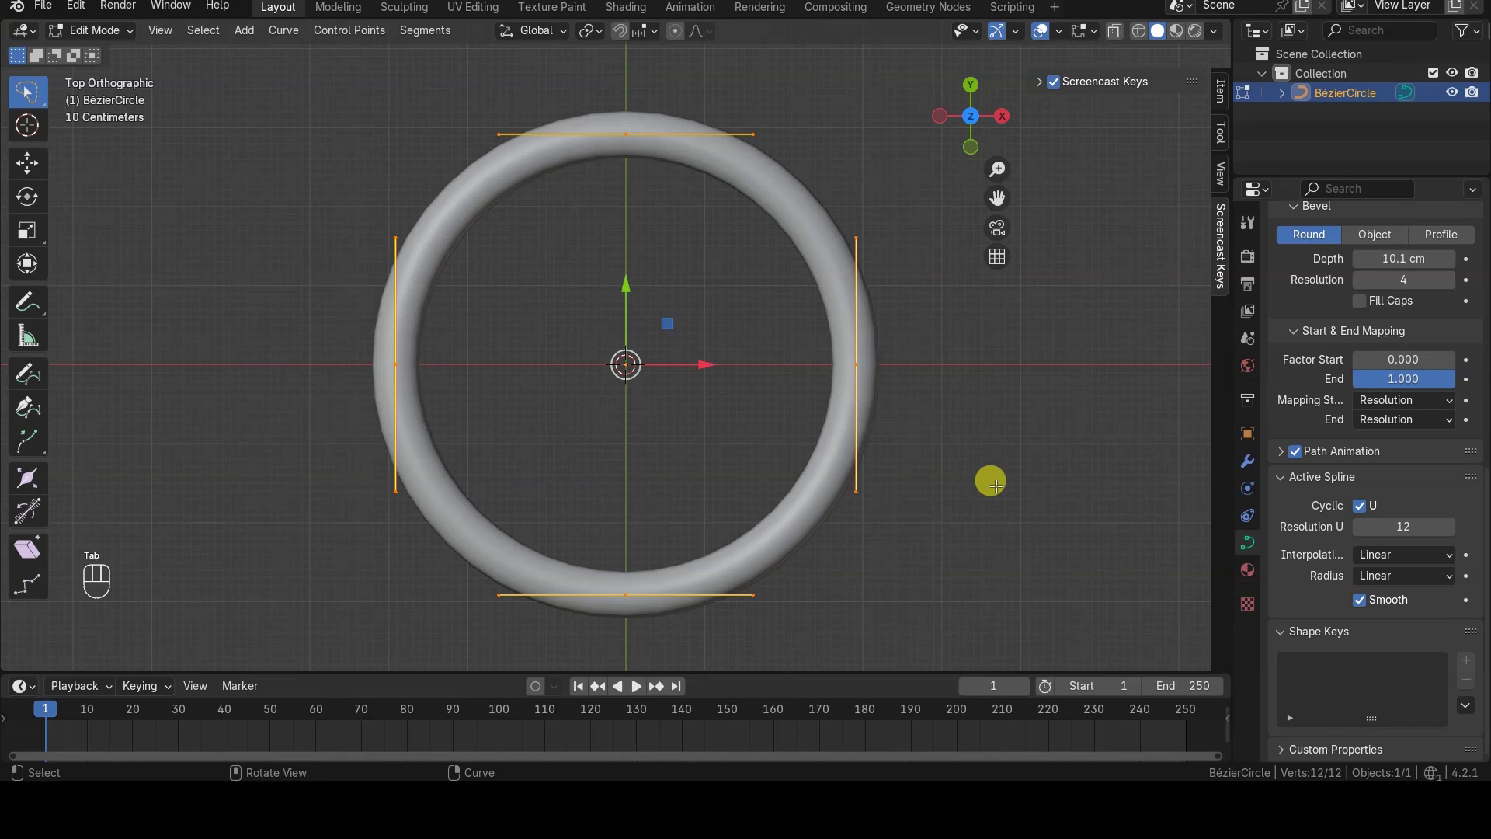
key("v")
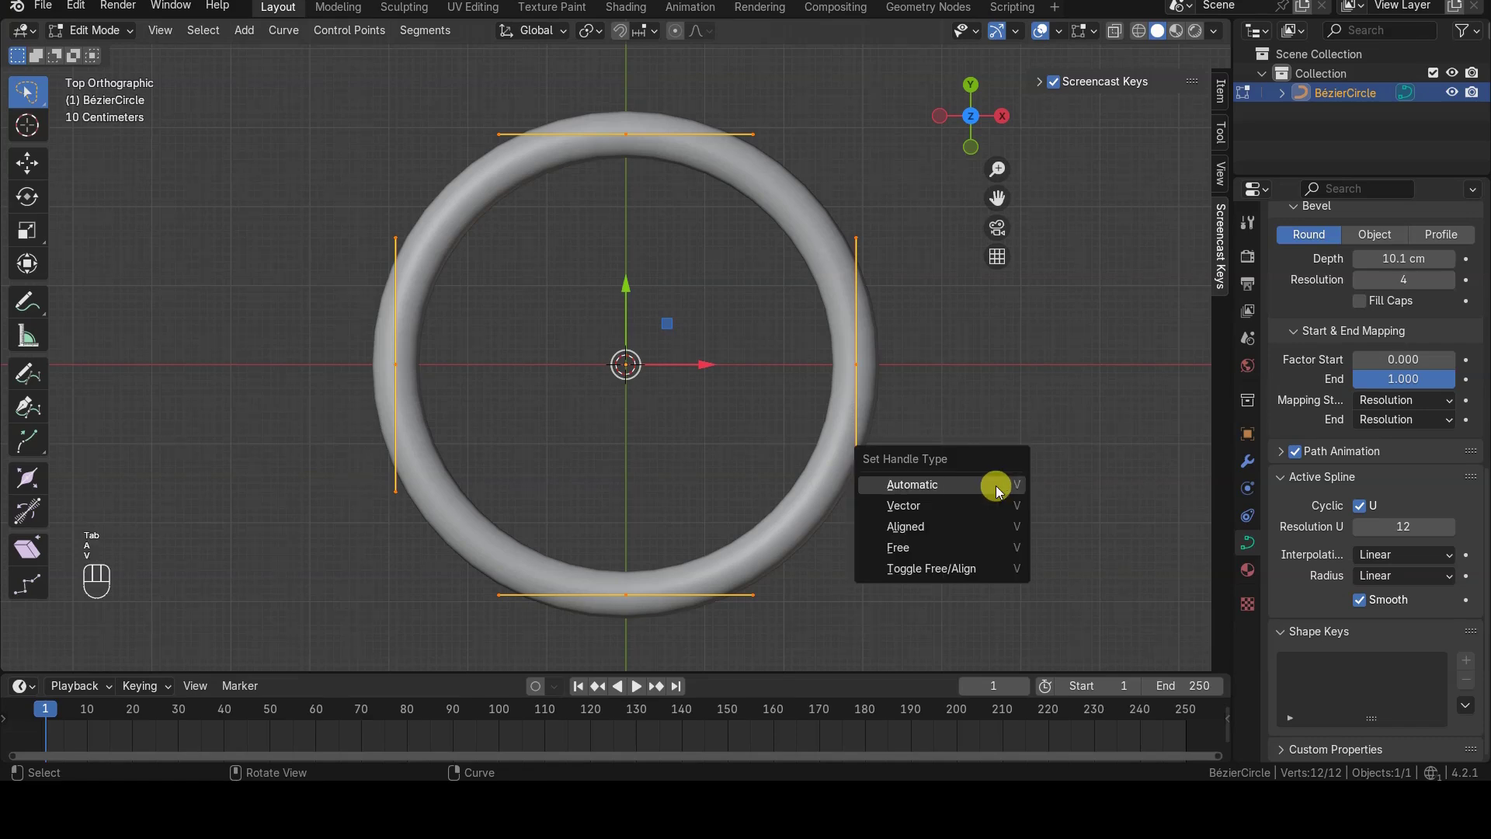
left_click(967, 548)
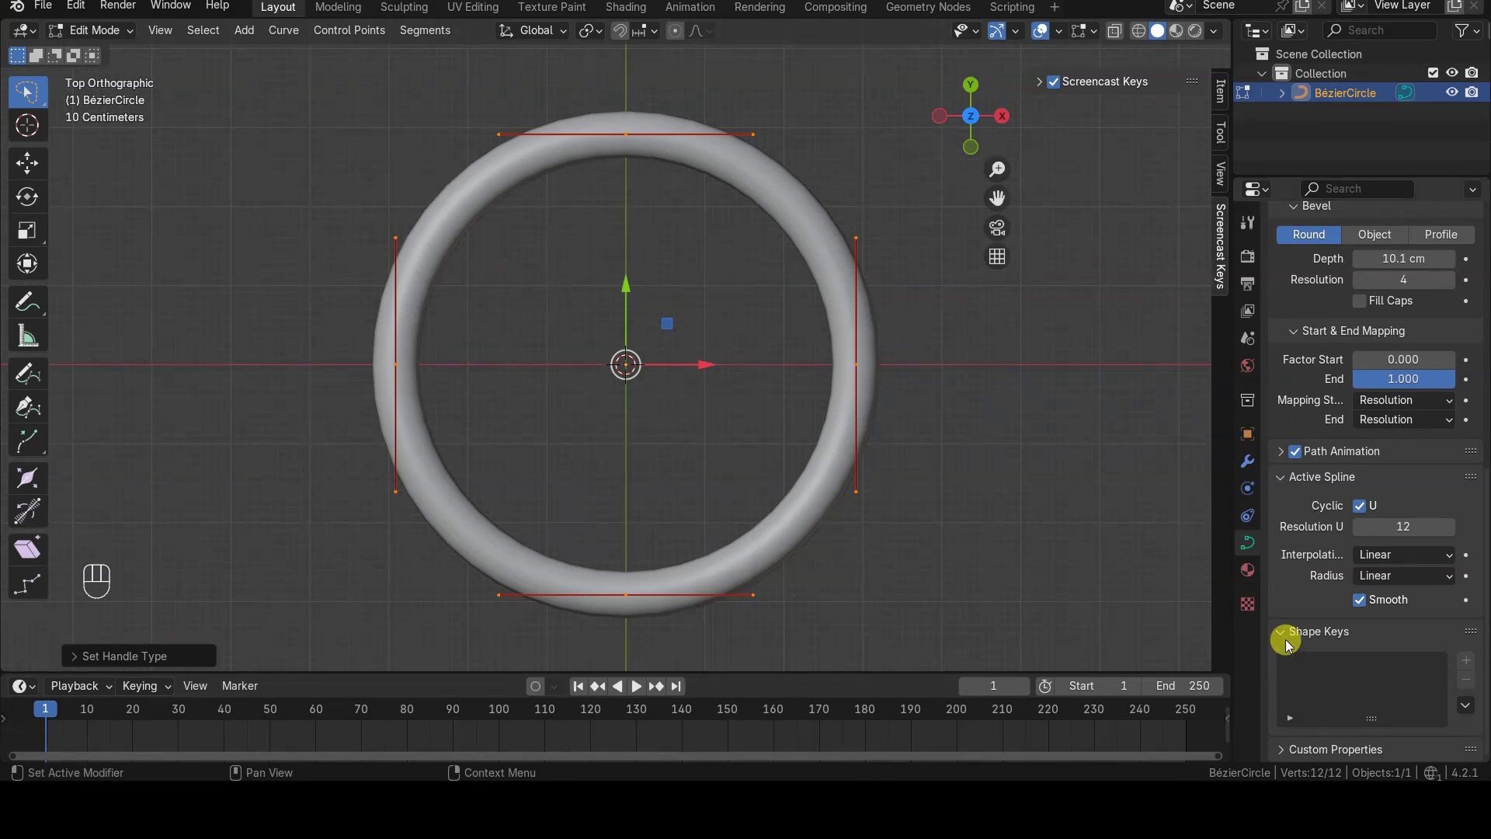
left_click(1365, 506)
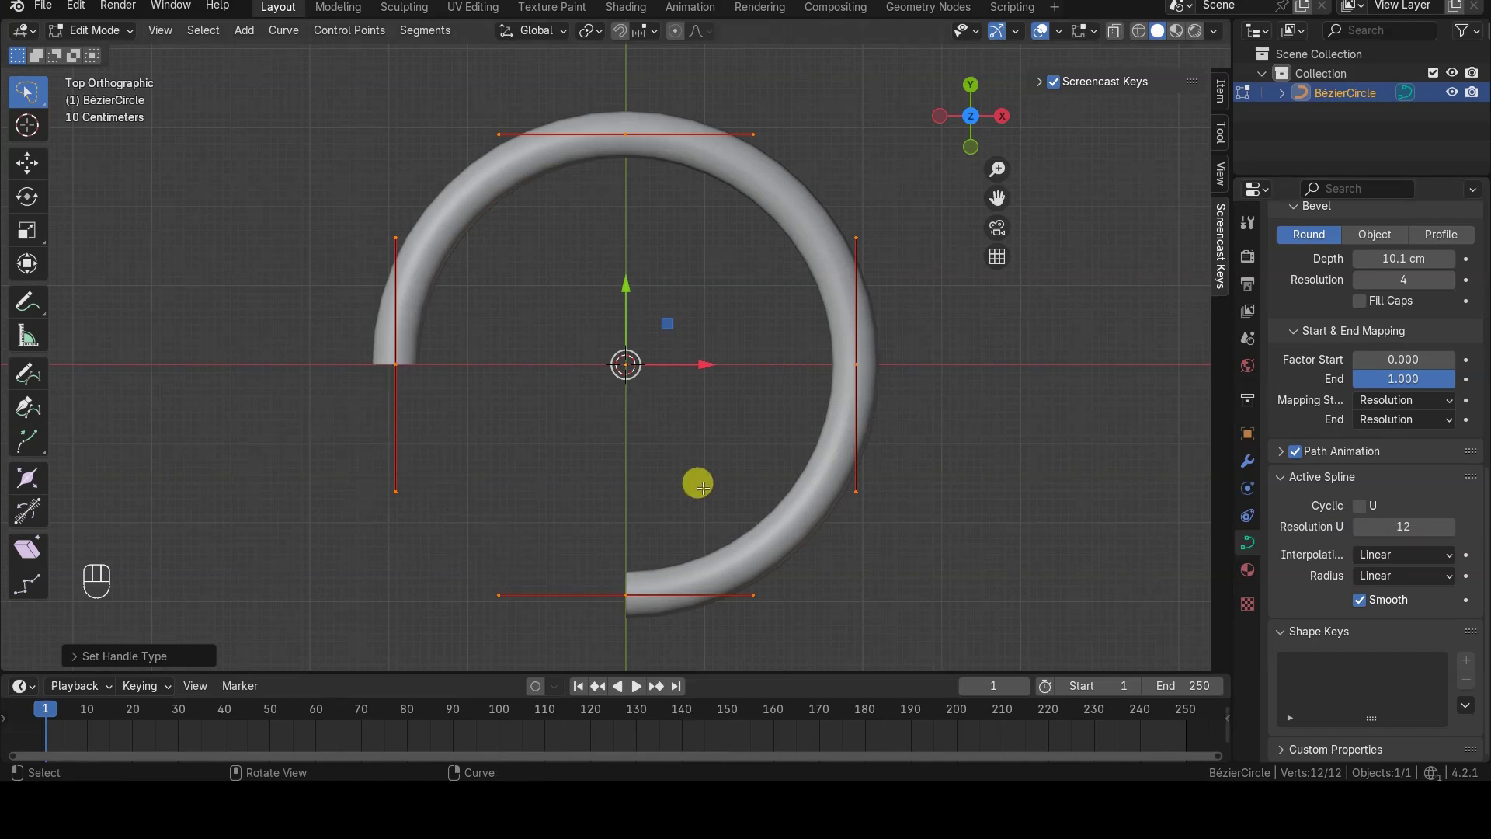
Step: Duplicate the arc's left end point in place and join the copy to the bottom end point with a new segment
left_click(397, 382)
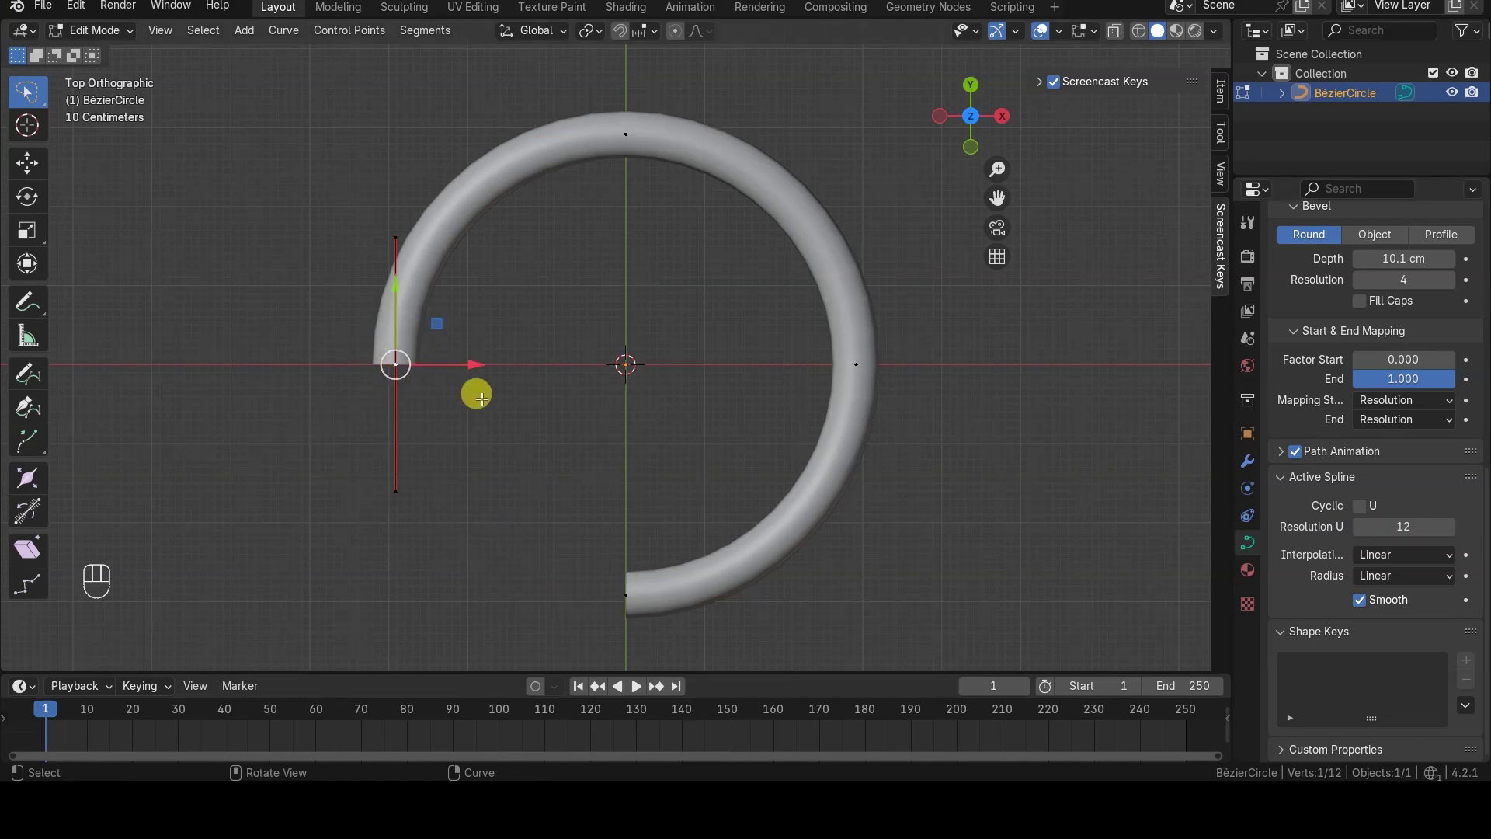
key("shift+d")
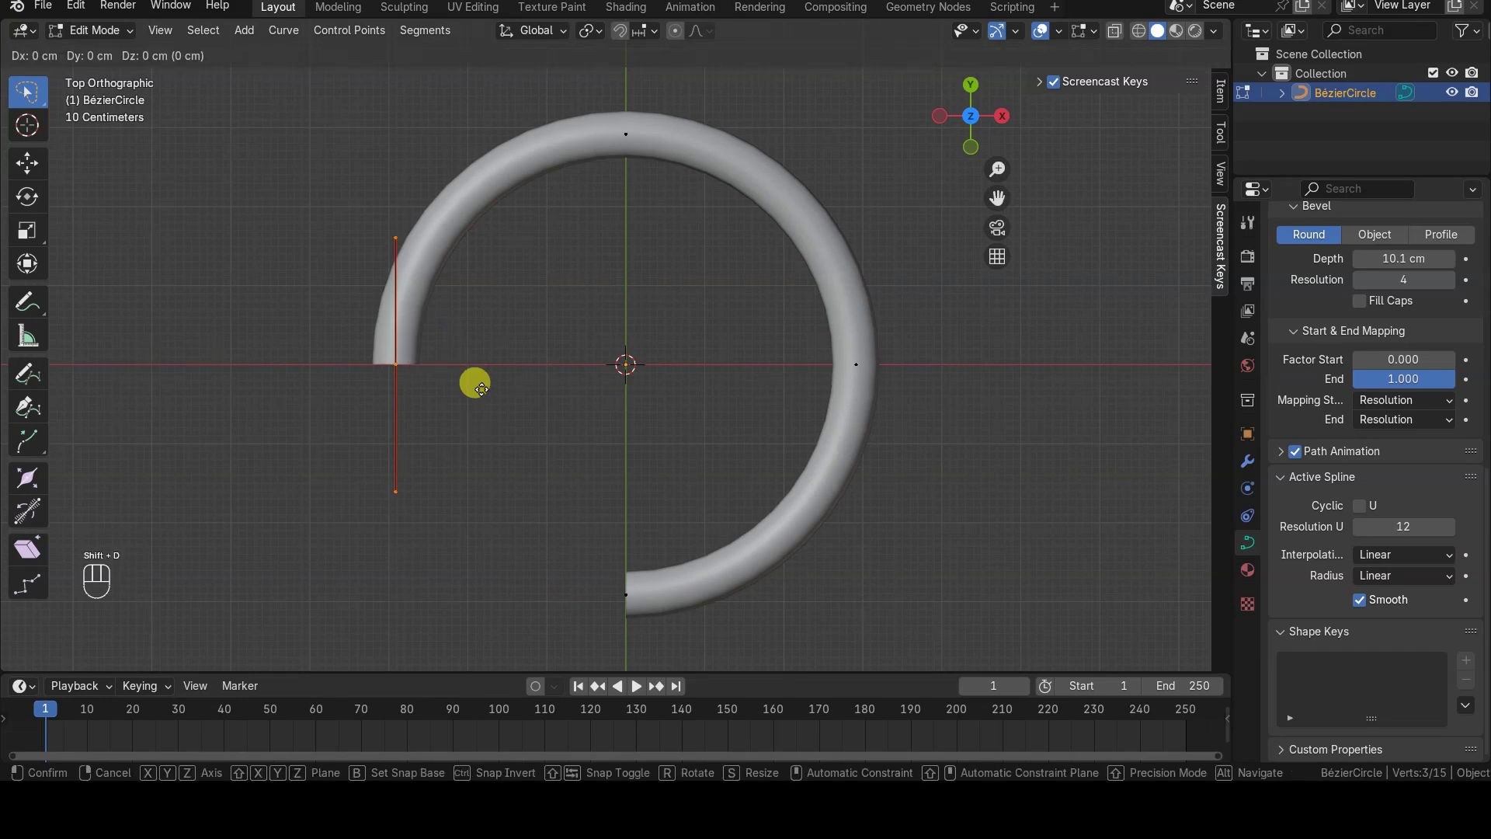
key("KP_Enter")
key("g")
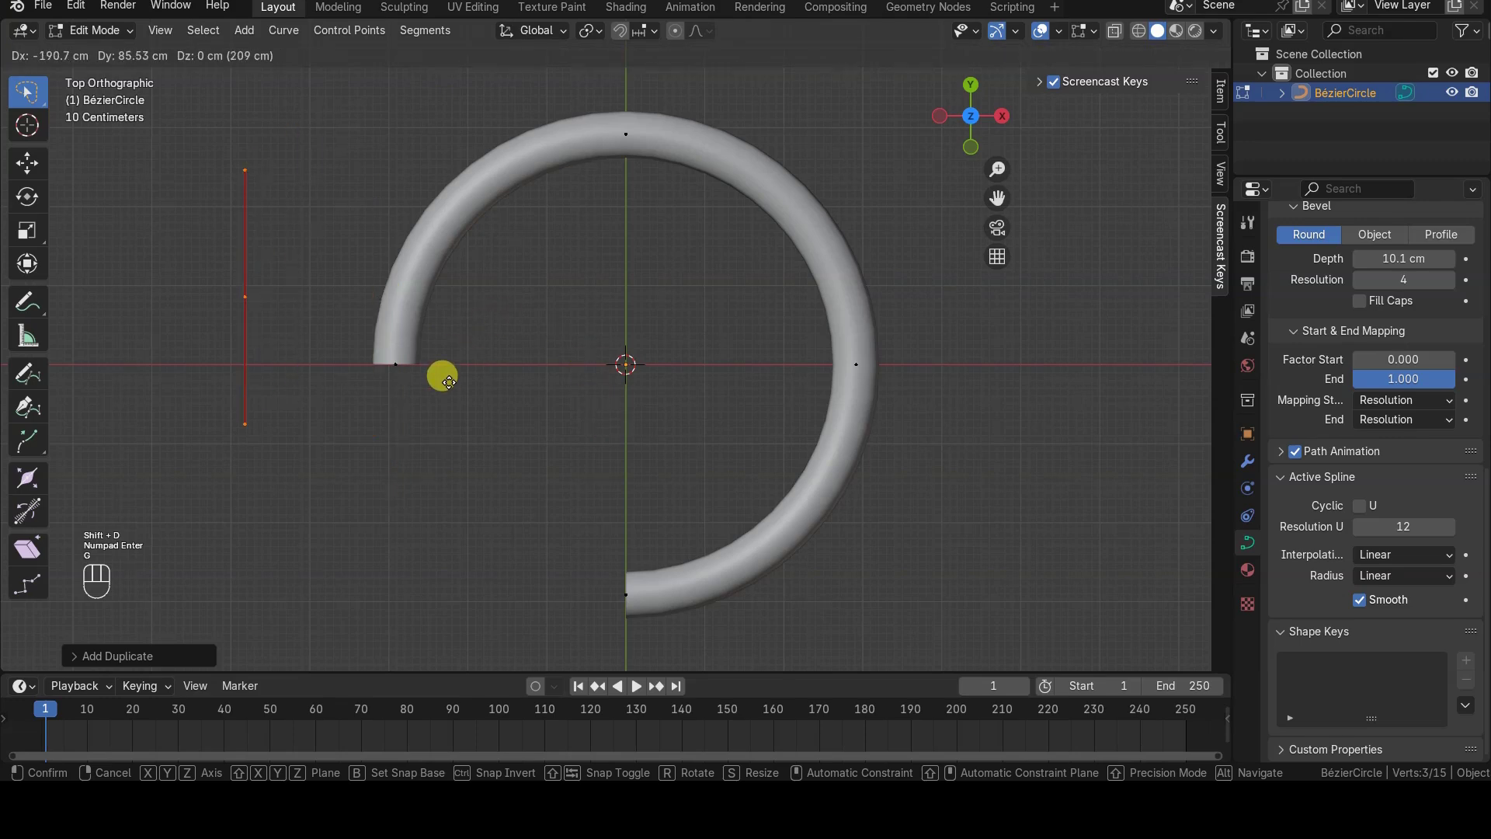
left_click(455, 342)
key("ctrl+z")
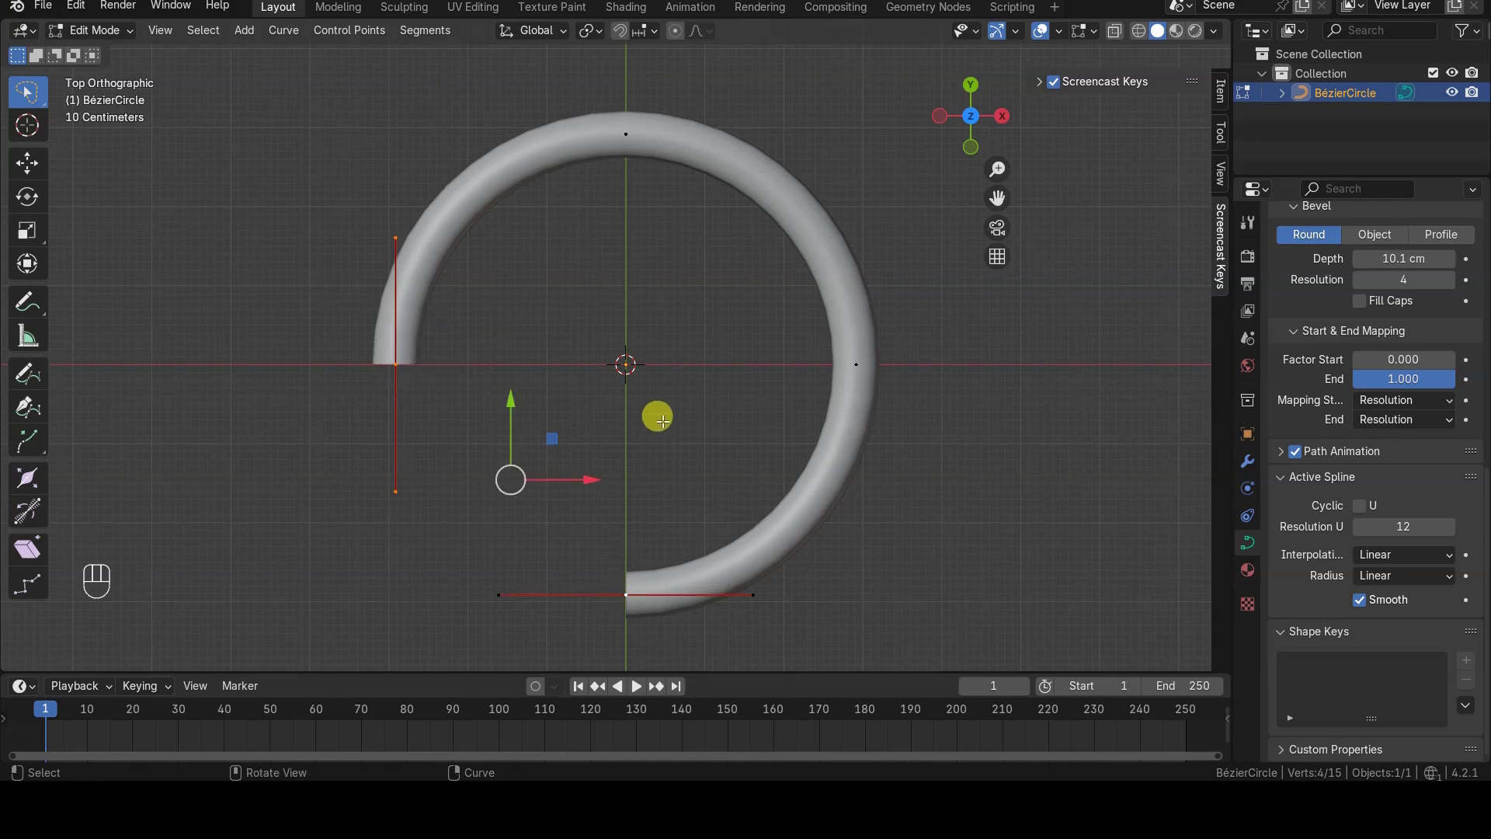
key("f")
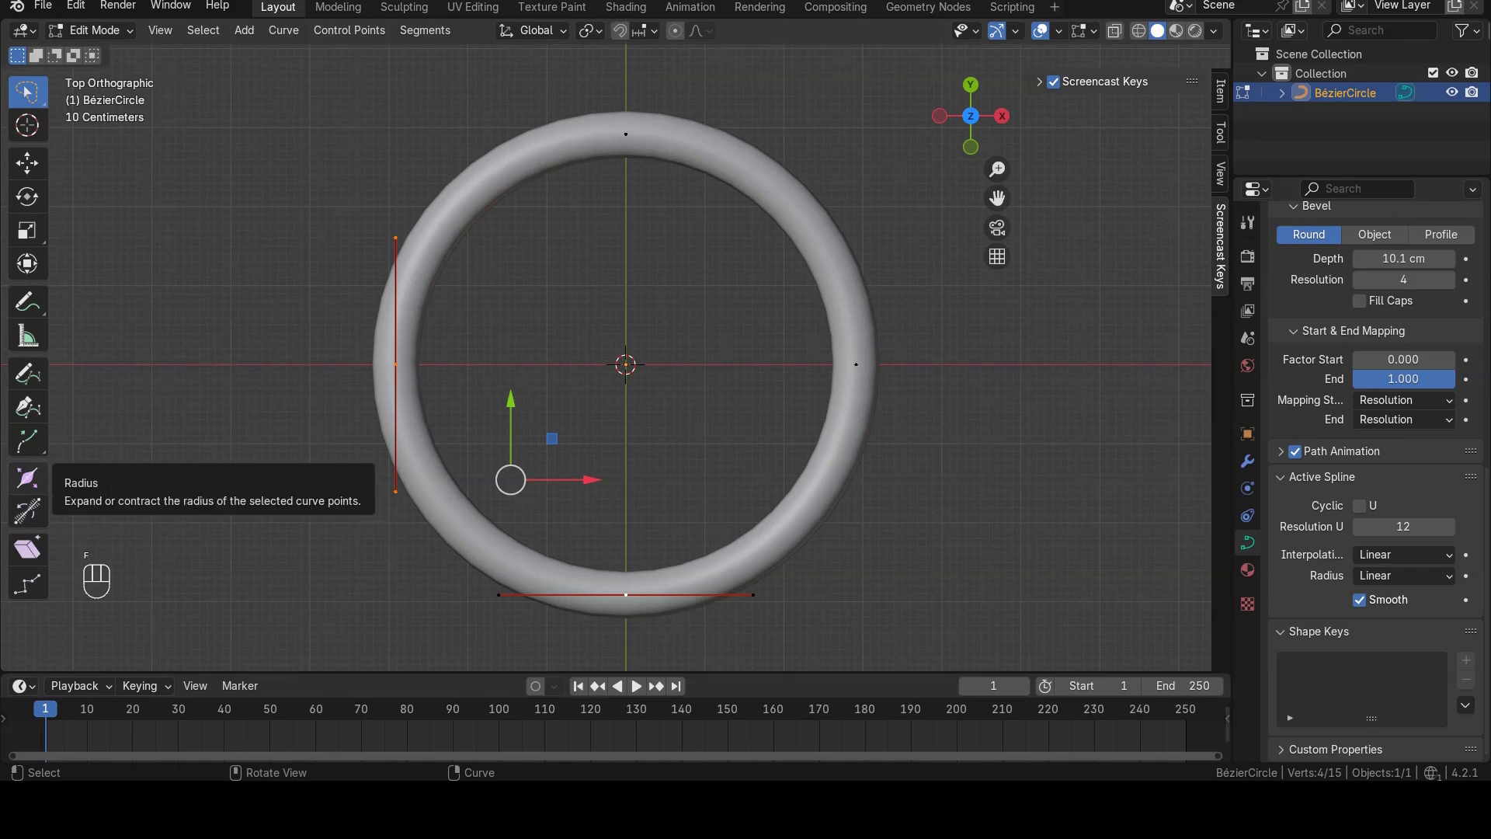
Step: Test-move the loose end point at the circle's left seam in several directions and undo each move
left_click(410, 385)
key("g")
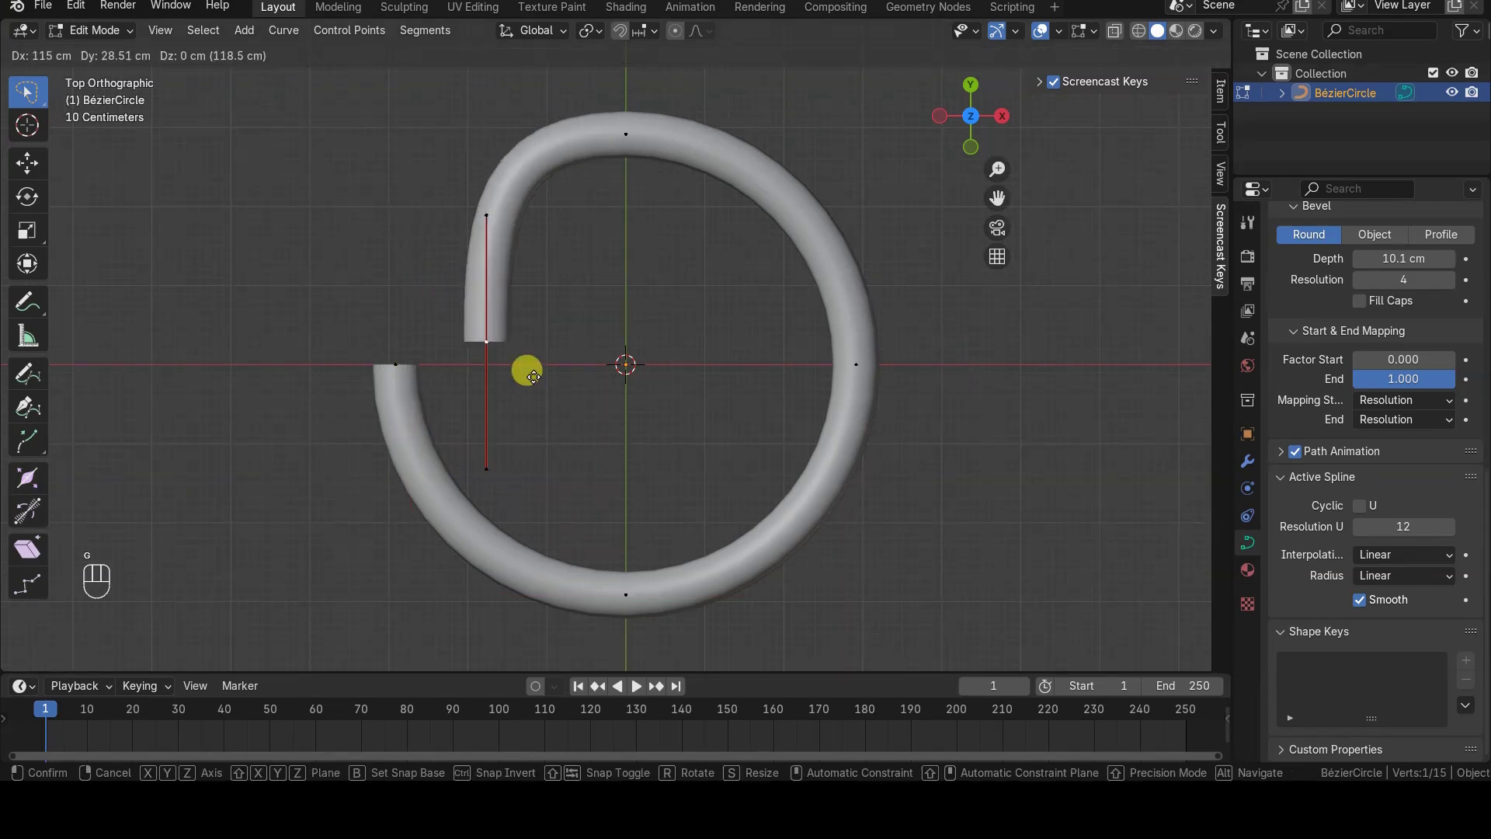
left_click(366, 282)
key("ctrl+z")
middle_click_drag(482, 392, 563, 295)
key("g")
left_click(524, 279)
key("ctrl+z")
Step: Test the rejoined circle's Factor Start from several angles and return it to 0.000
middle_click_drag(561, 379, 582, 423)
scroll(581, 423, "up", 1)
mouse_move(1383, 359)
left_mouse_down()
mouse_move(1484, 360)
mouse_move(1382, 360)
left_mouse_up()
key("KP_7")
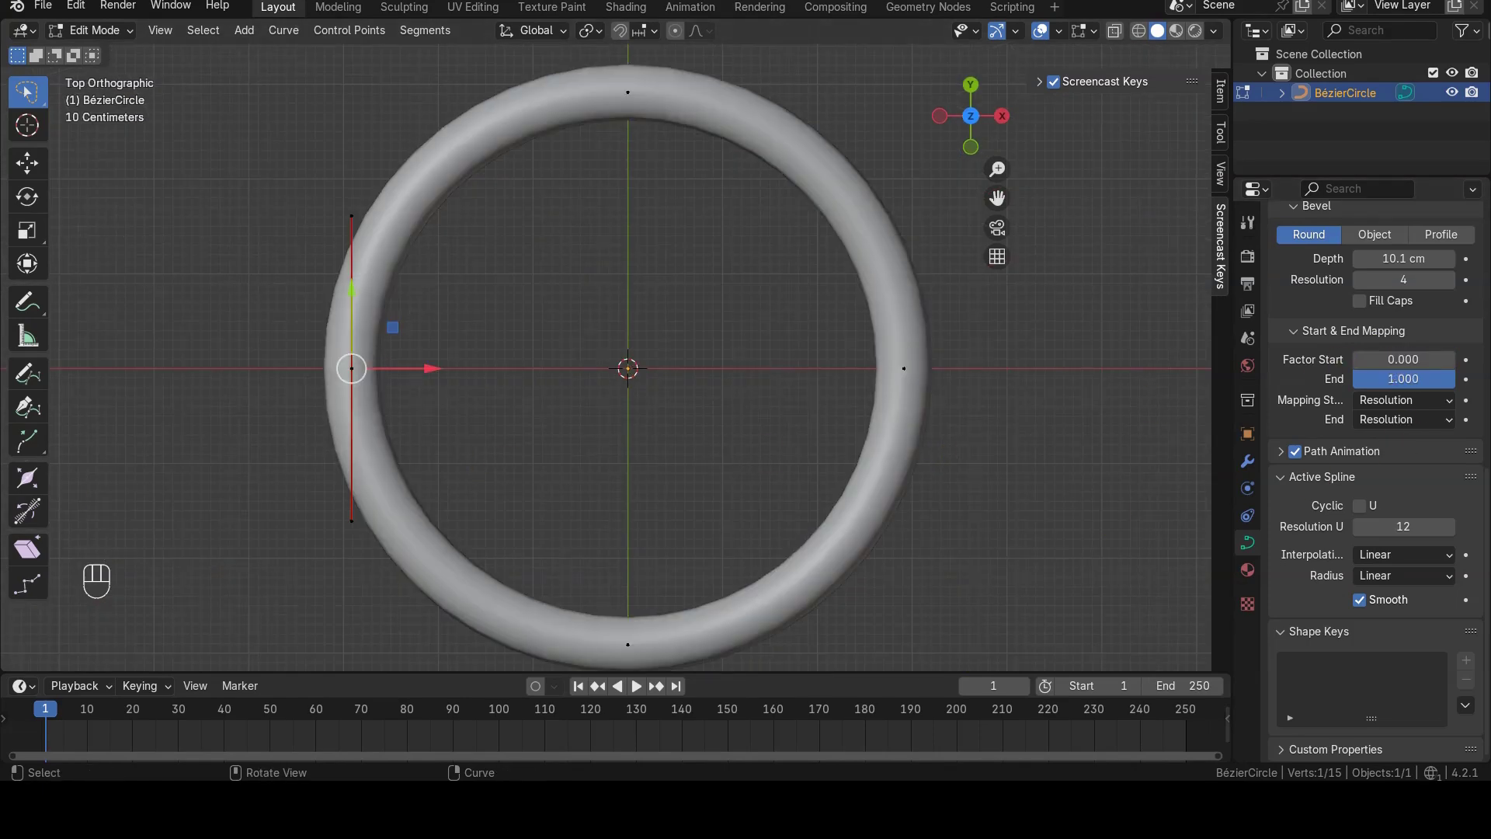
left_click(387, 219)
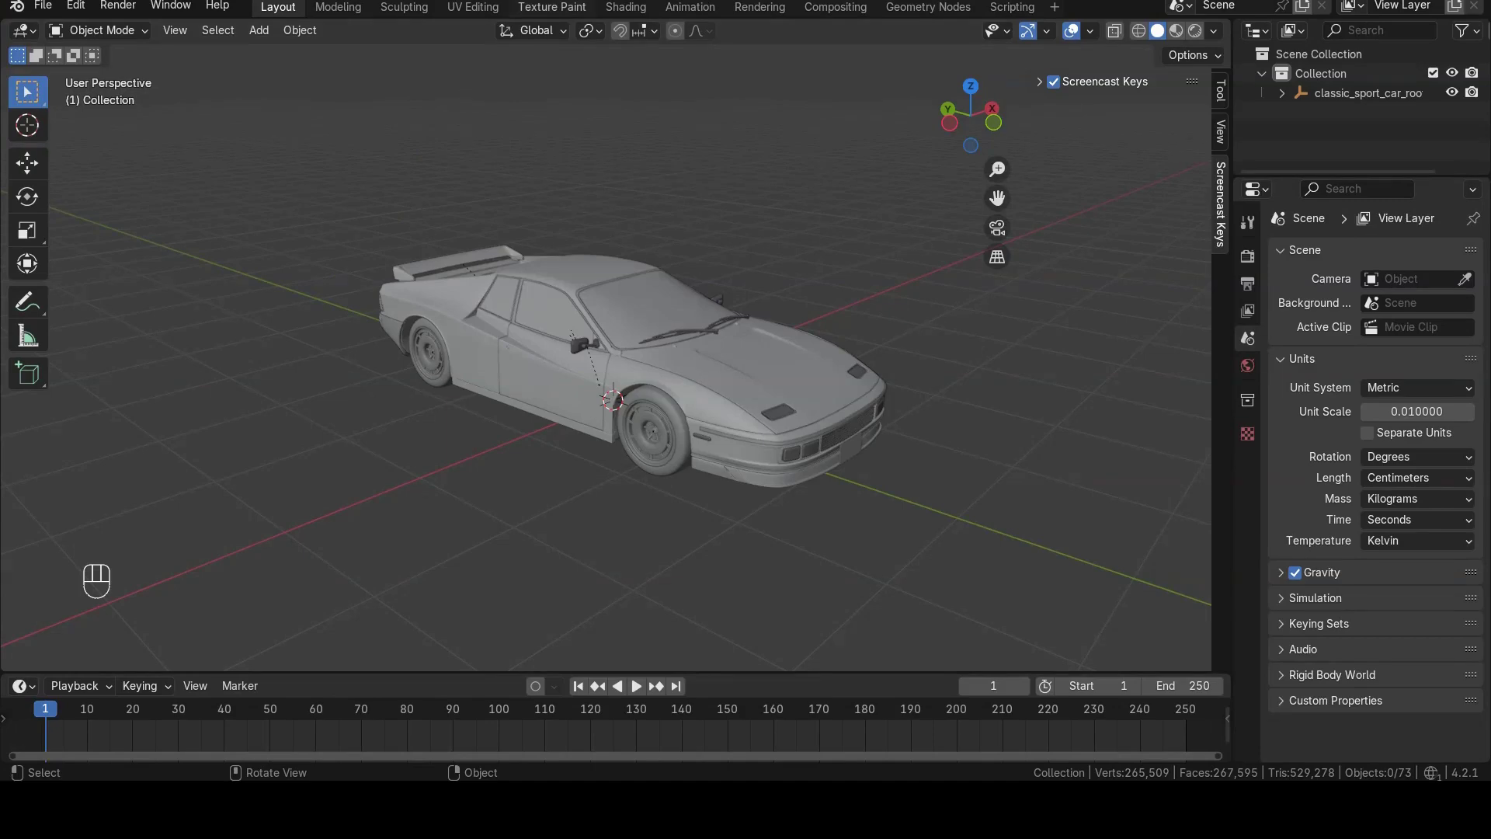
Step: Show the car scene from the top and add a Path curve rotated -90° to run along the car's length
middle_click_drag(646, 232, 635, 249)
key("KP_7")
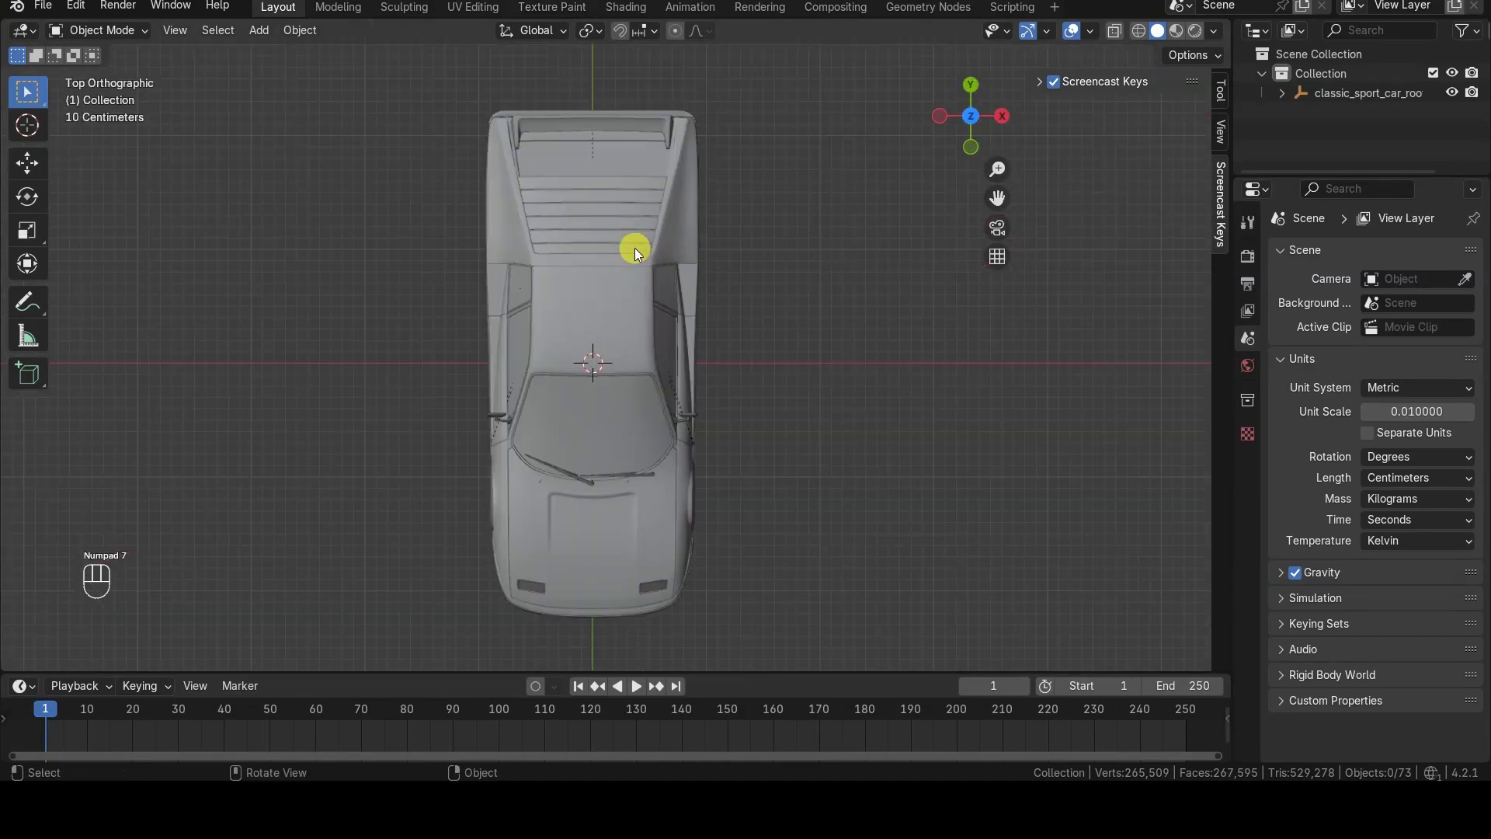
scroll(635, 249, "down", 6)
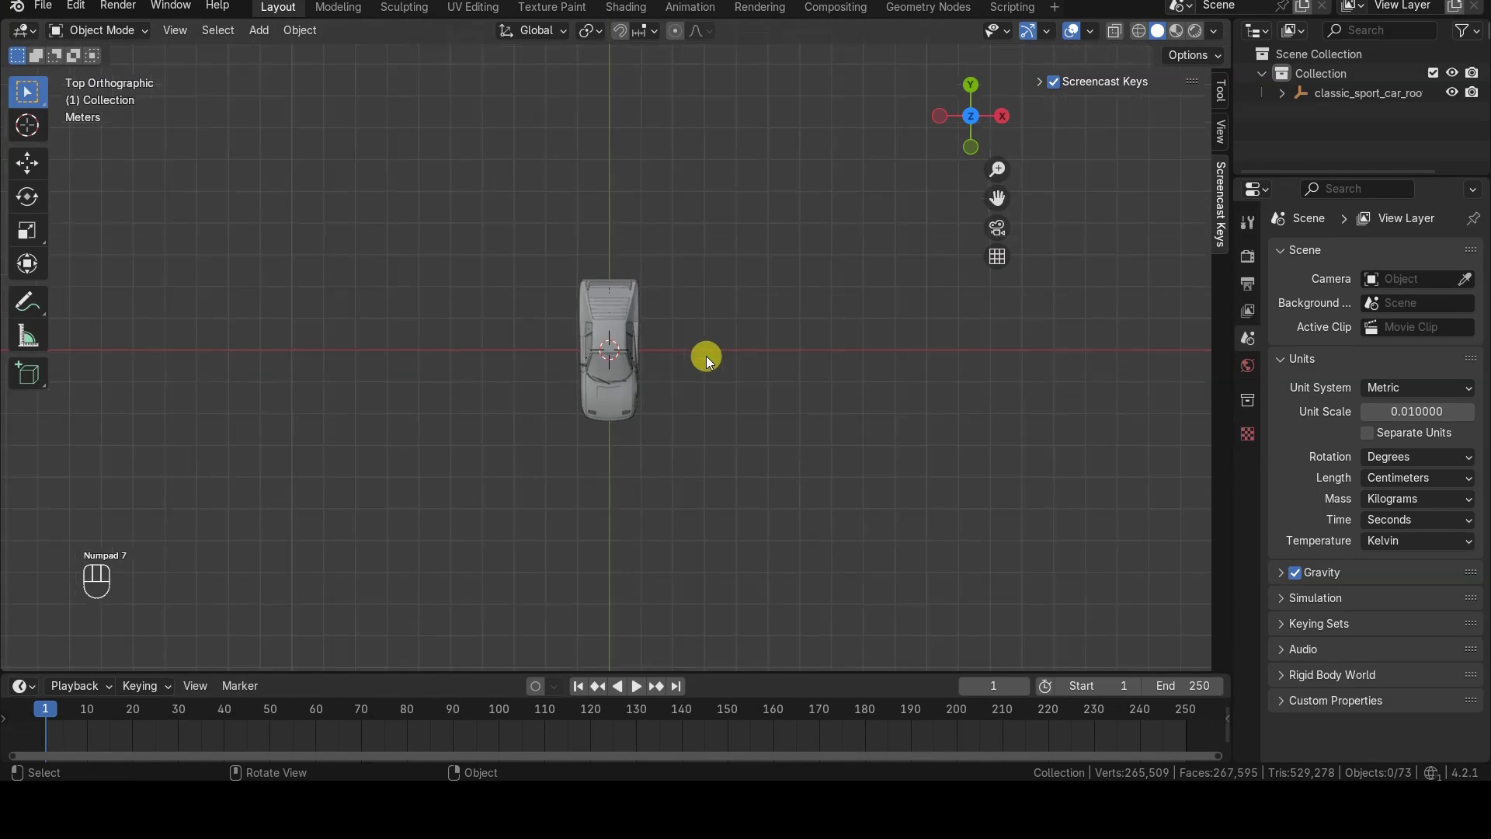
middle_click_drag(706, 356, 747, 322, "shift")
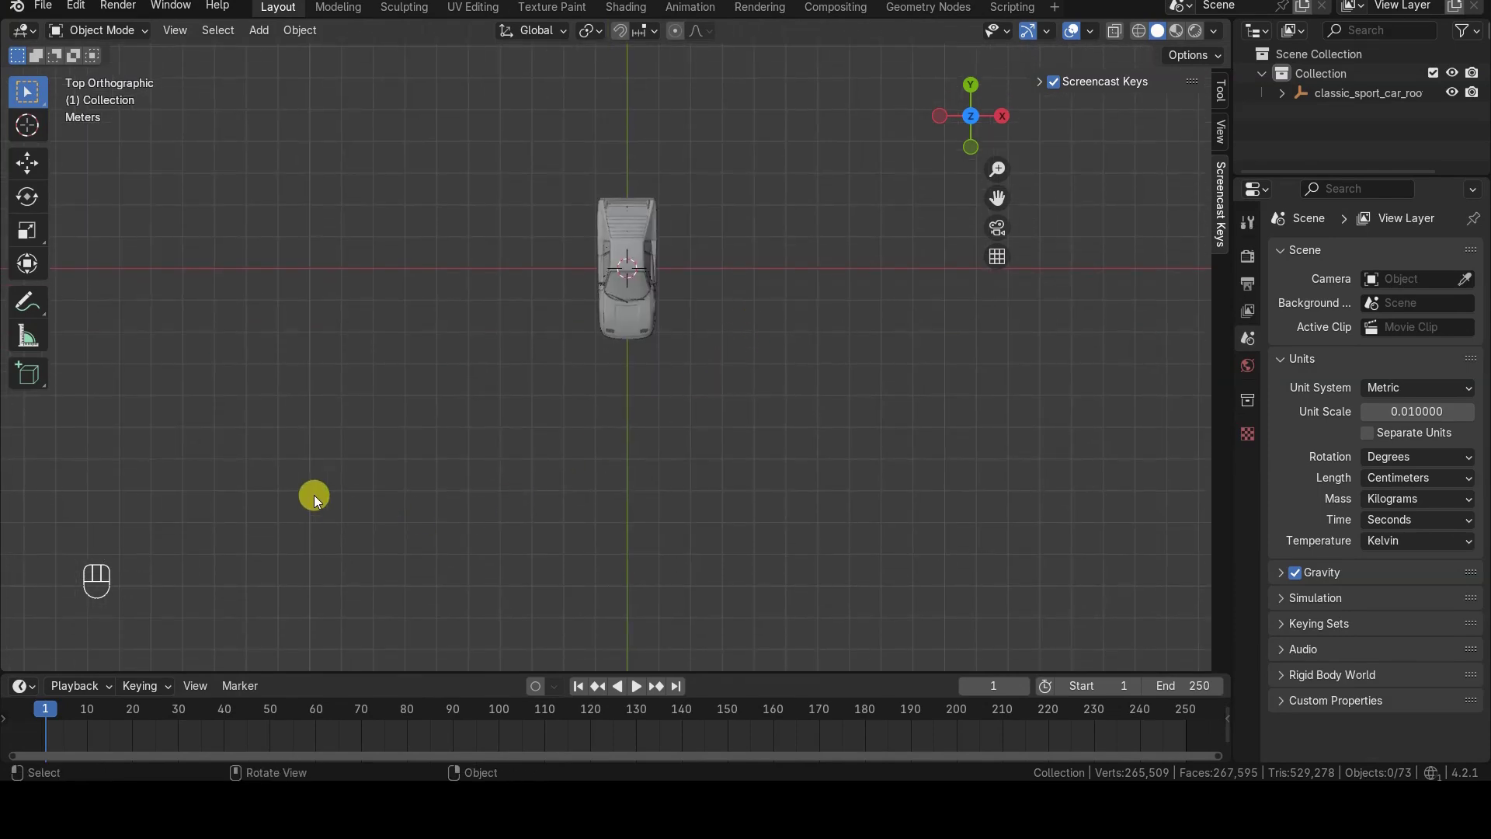
scroll(674, 403, "down", 1)
middle_click_drag(729, 375, 729, 426, "shift")
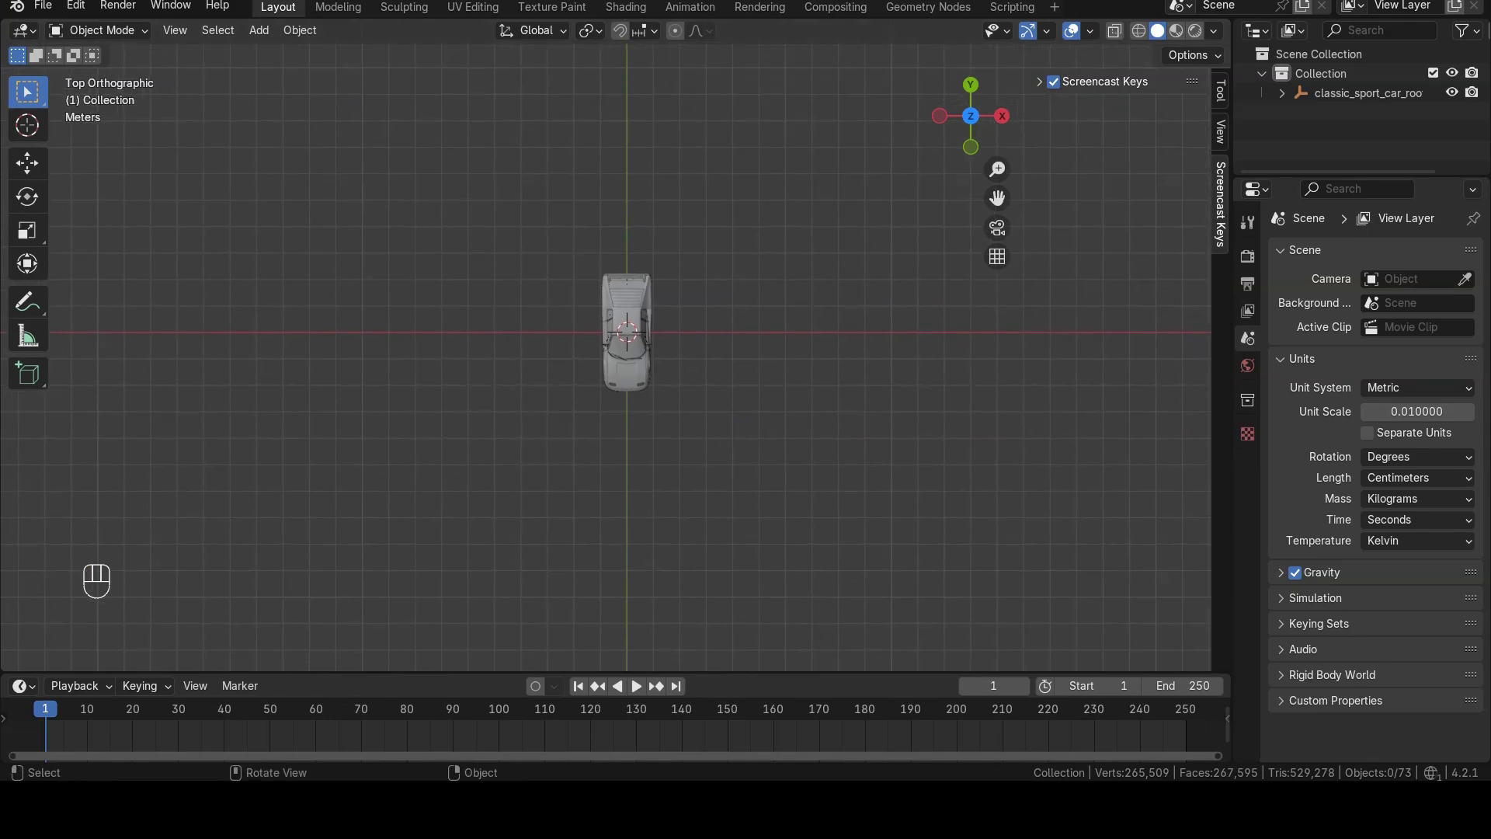
key("shift+a")
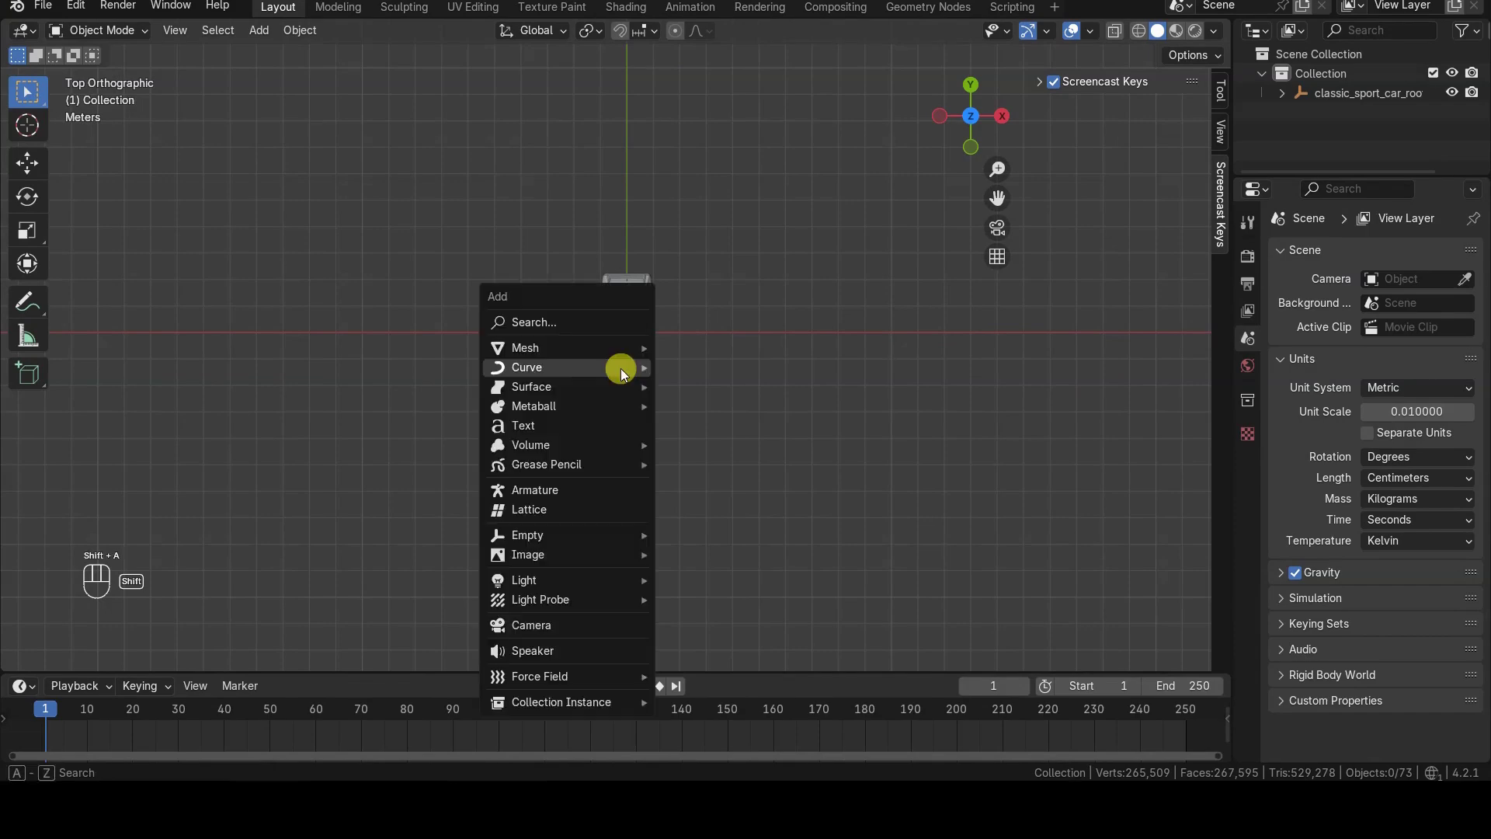
mouse_move(615, 369)
left_click(750, 441)
key("r")
key("KP_9")
key("KP_0")
left_click(749, 425)
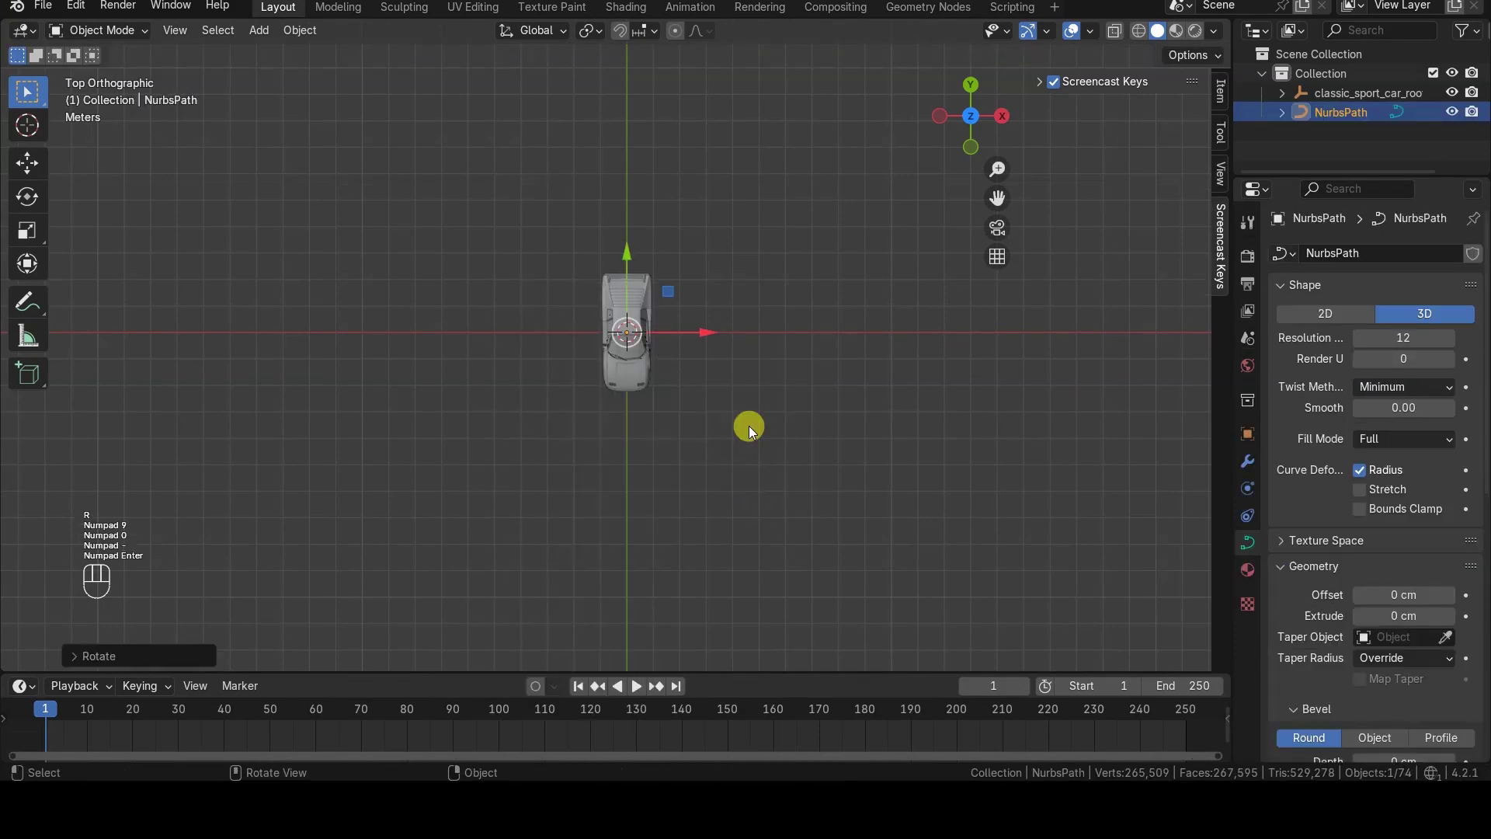
Step: Scale the path up beyond the car's length and position it parallel to the car's side
key("s")
key("g")
left_click(781, 357)
key("g")
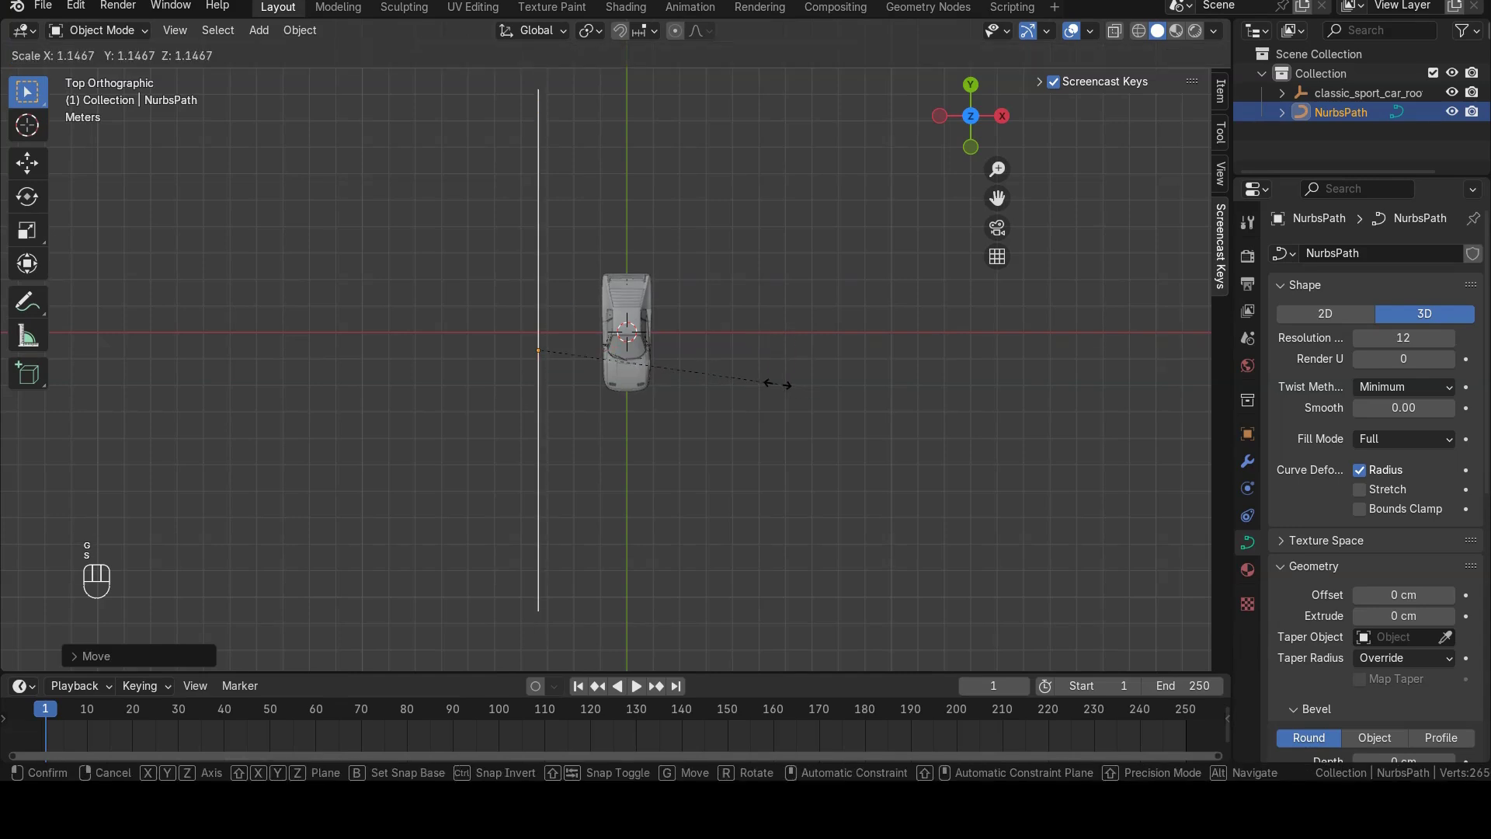
left_click(771, 356)
Step: Shift the path's second and fourth control points along its length towards the car
key("Tab")
left_click(590, 228)
left_click_drag(587, 157, 589, 185)
left_click(591, 492)
left_click_drag(588, 404, 587, 336)
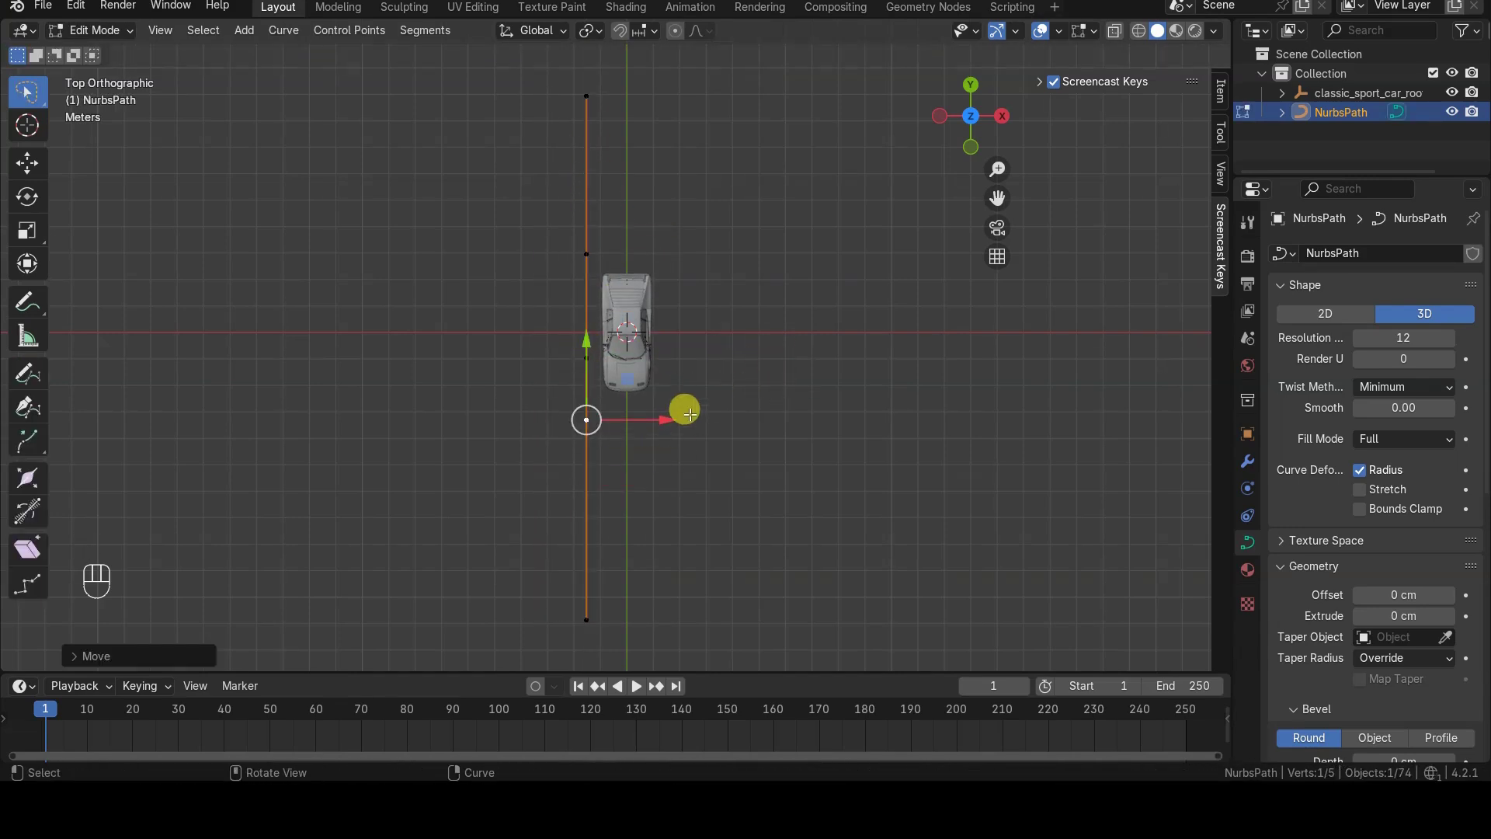
key("Tab")
Step: Move the path sideways so that it runs closer to the car's side
middle_click_drag(689, 414, 738, 314)
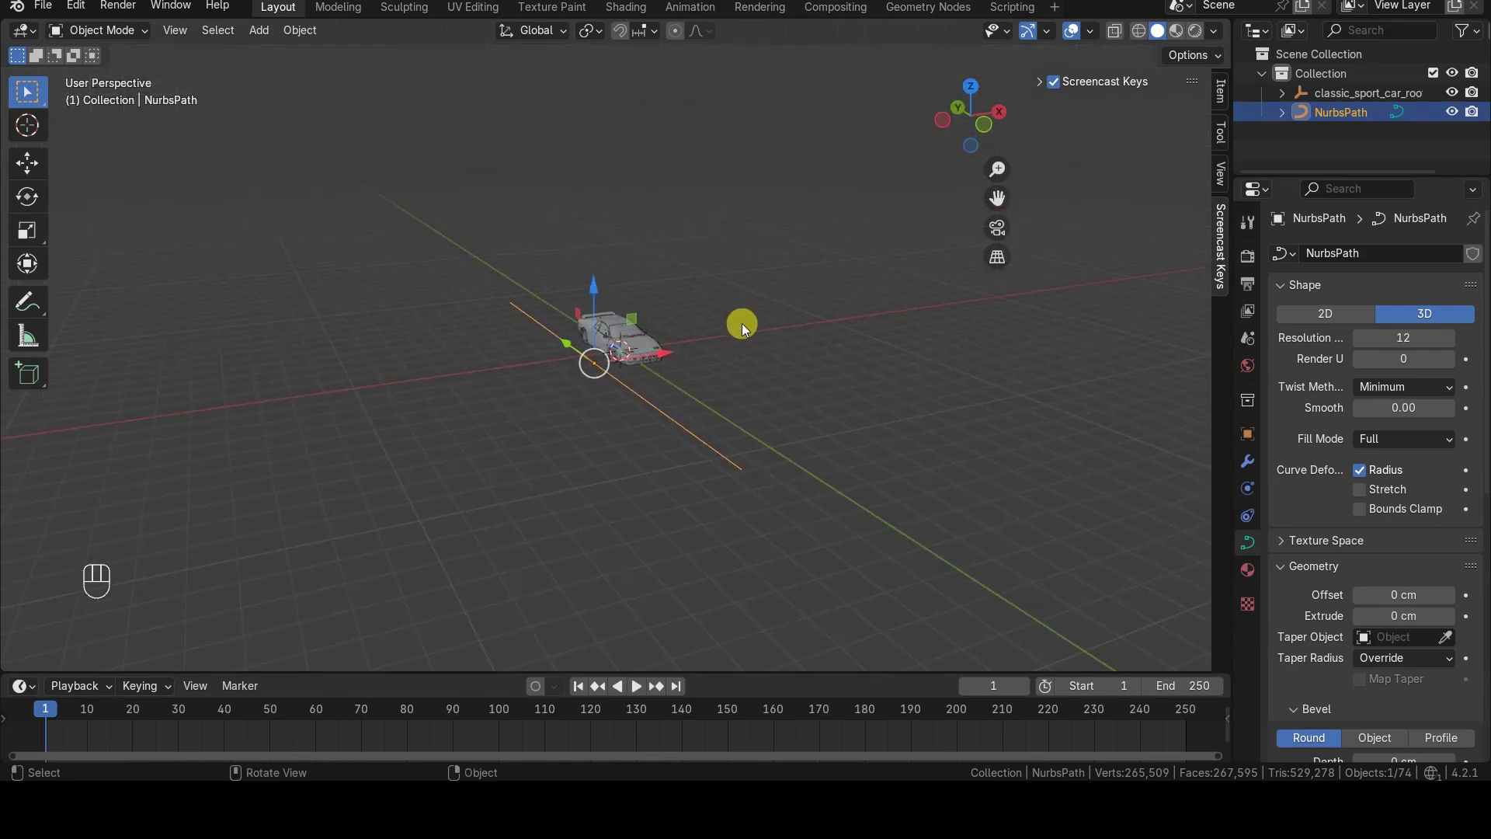
key("g")
left_click_drag(692, 352, 695, 352)
scroll(777, 354, "up", 3)
middle_click_drag(807, 357, 728, 342, "shift")
left_click_drag(637, 347, 603, 352)
left_click(598, 360)
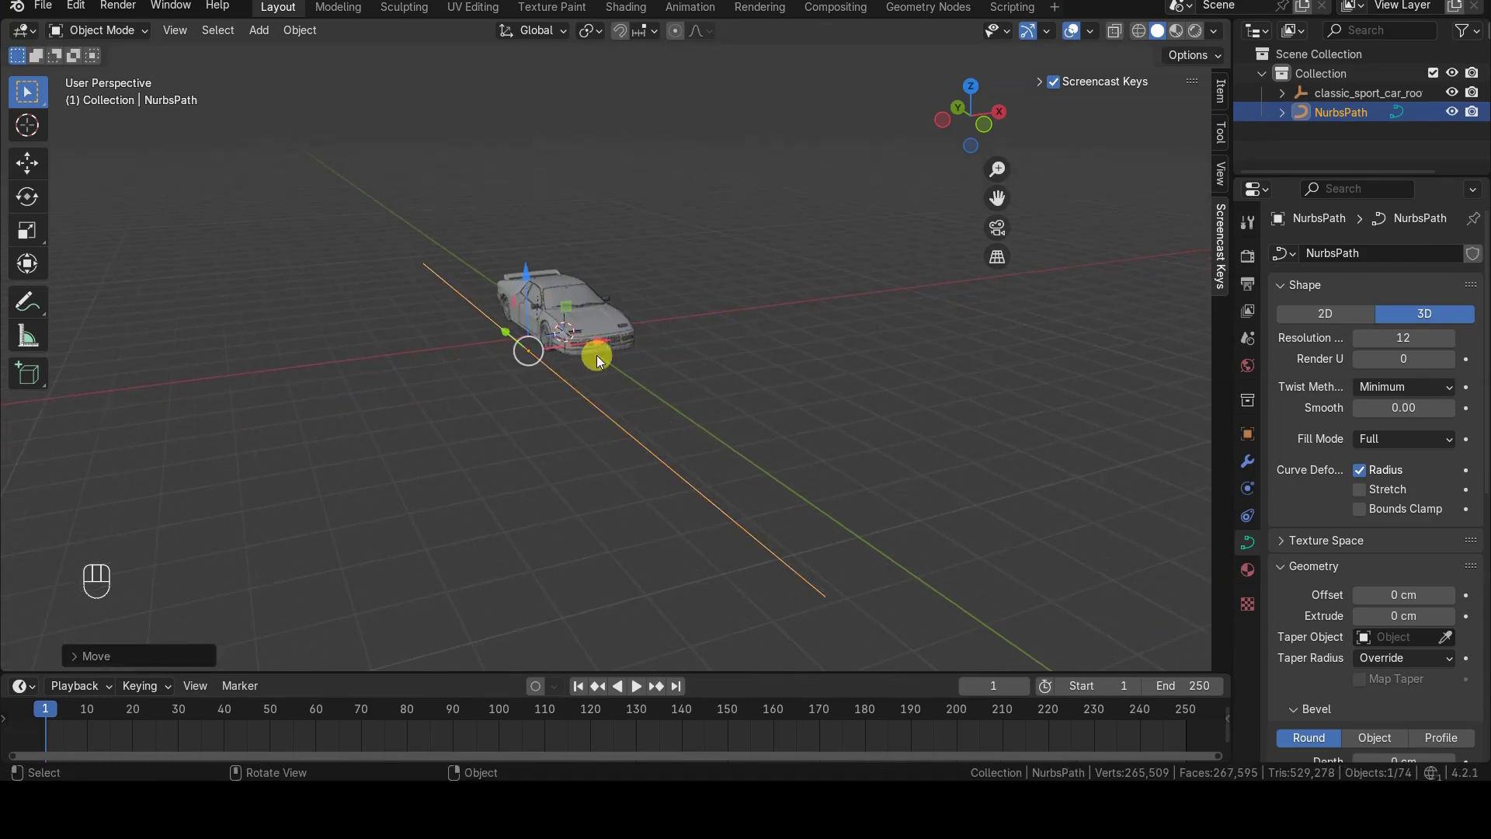
Step: Duplicate the path's spline three times within the same object, spacing the copies across the car's width
key("KP_7")
key("Tab")
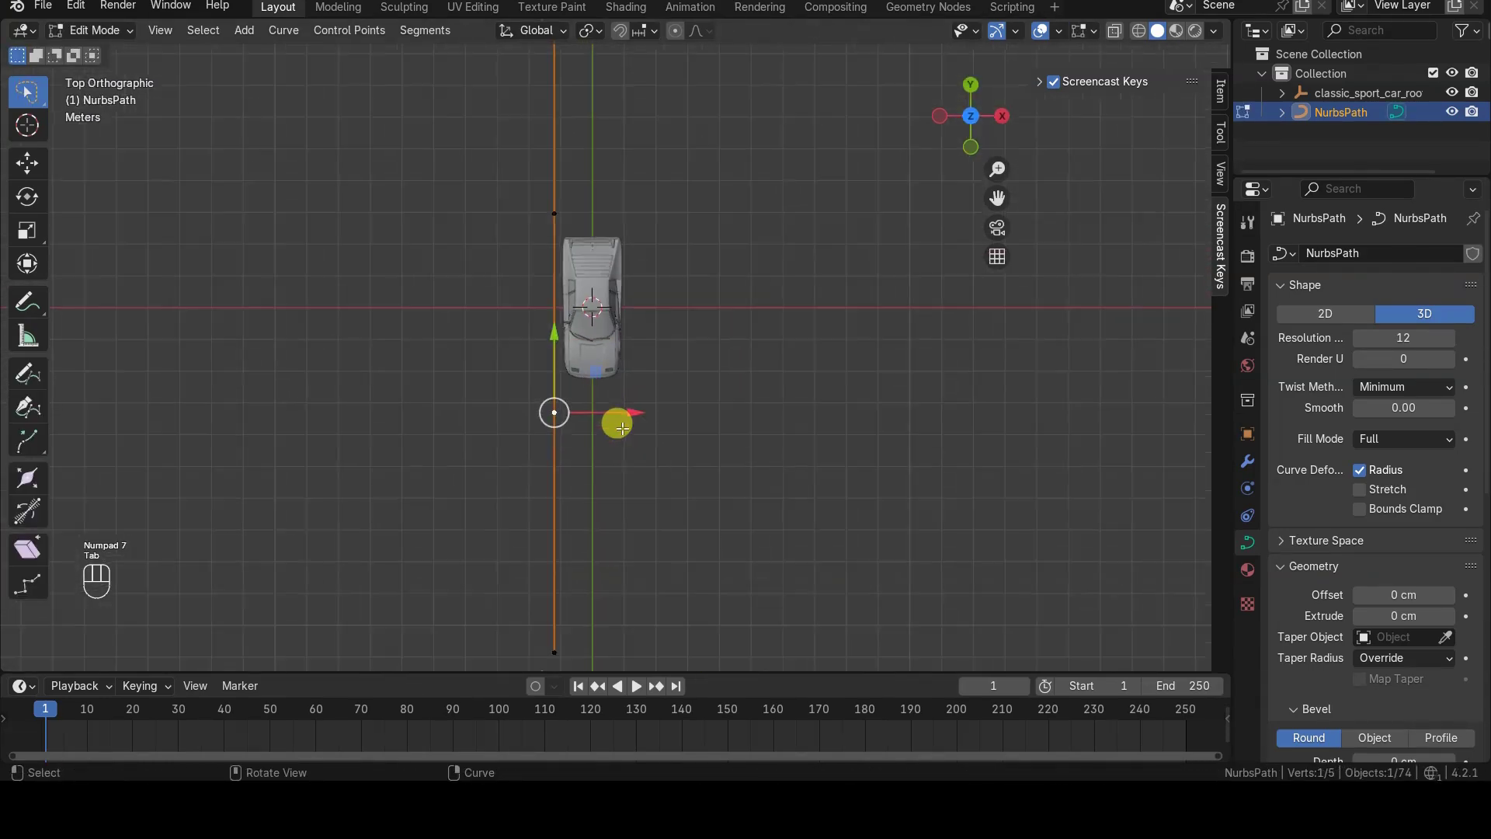
key("a")
key("shift+d")
left_click(652, 329)
key("shift+d")
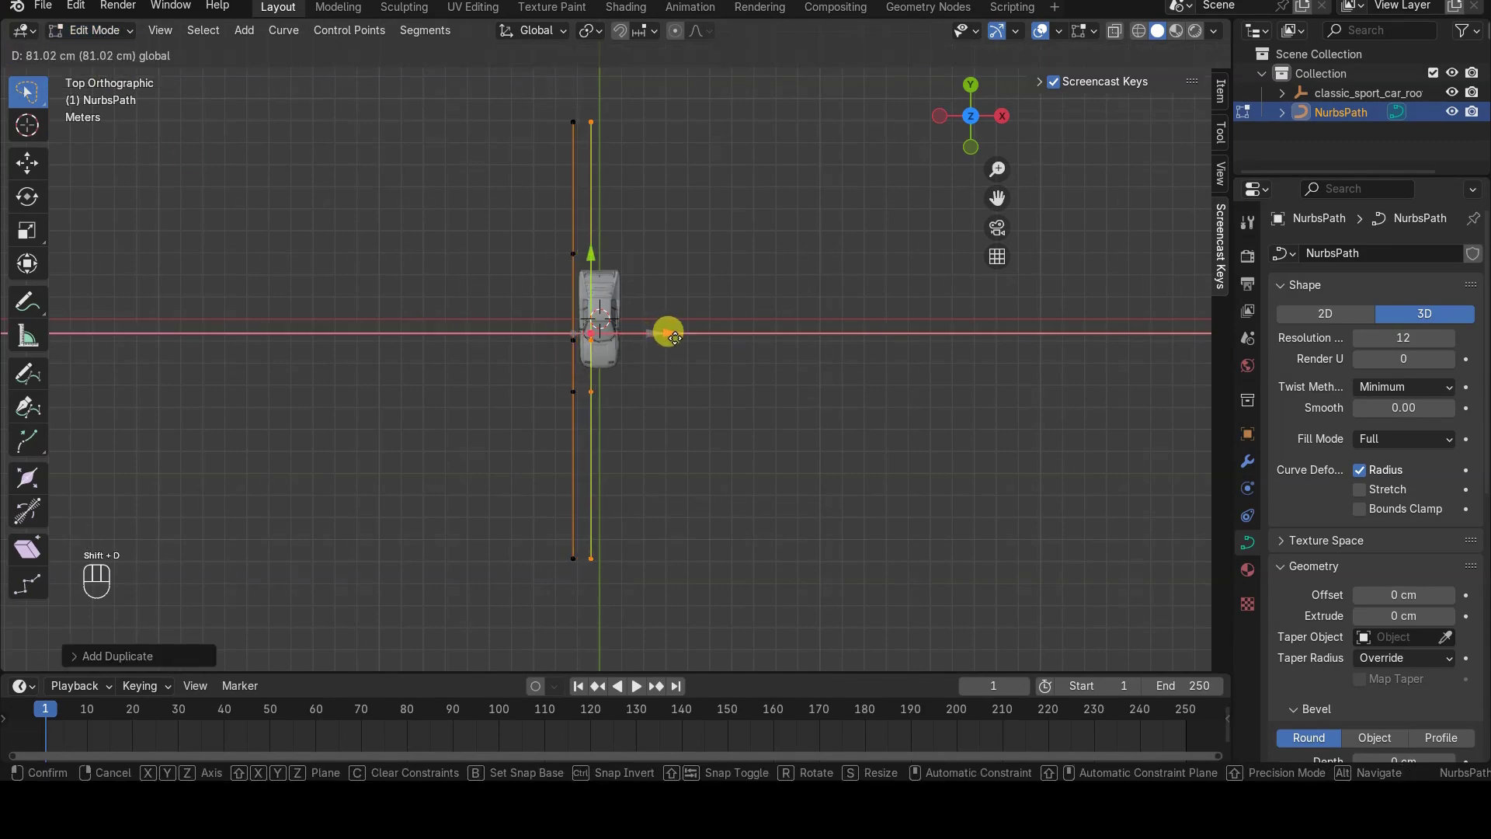
left_click(683, 334)
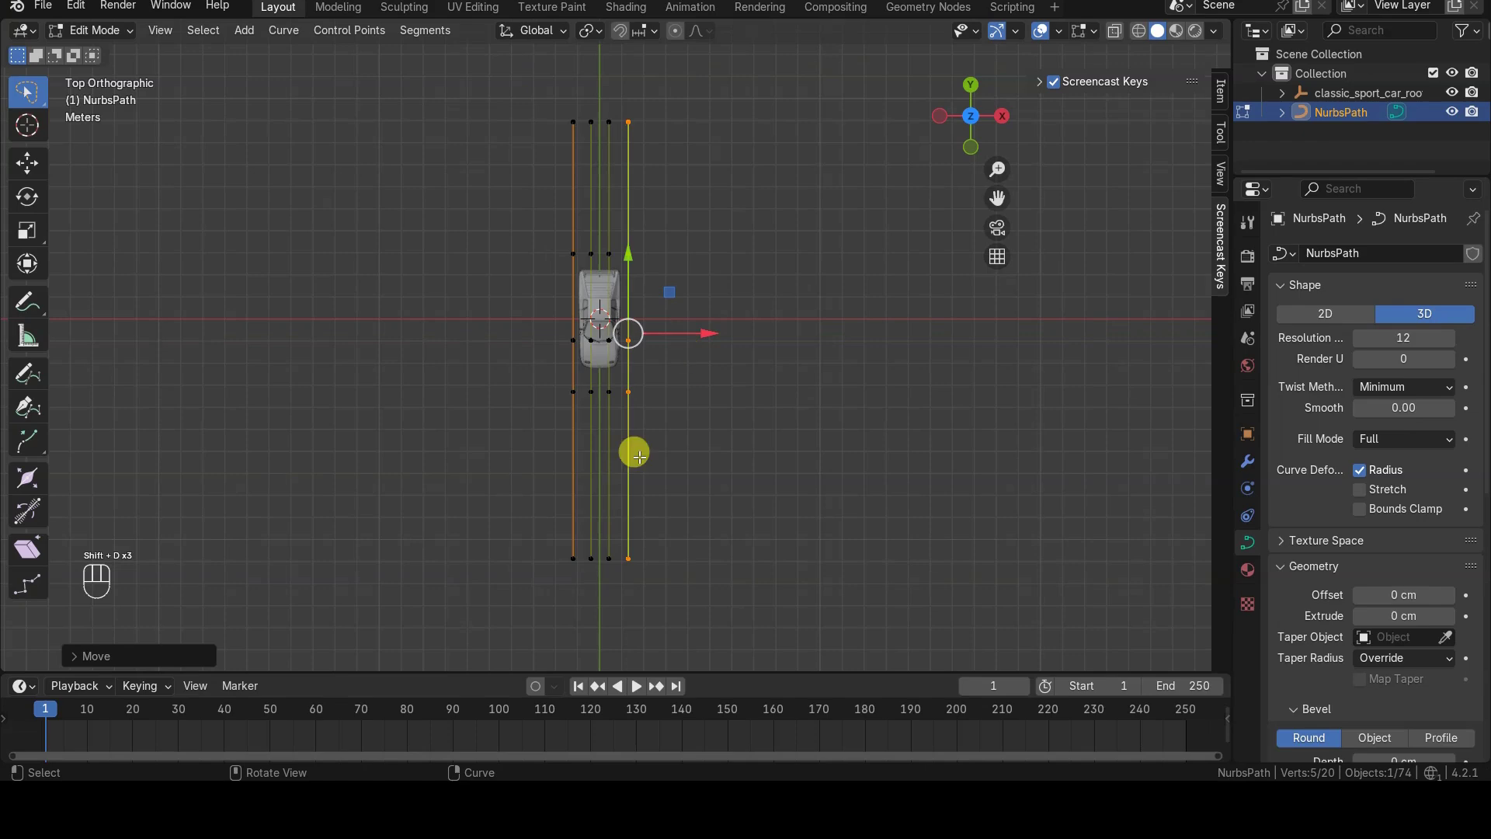
Step: Raise the selected splines along Z to about the car's mid height and duplicate them up to roof height
middle_click_drag(632, 449, 734, 386)
key("KP_3")
key("g")
key("z")
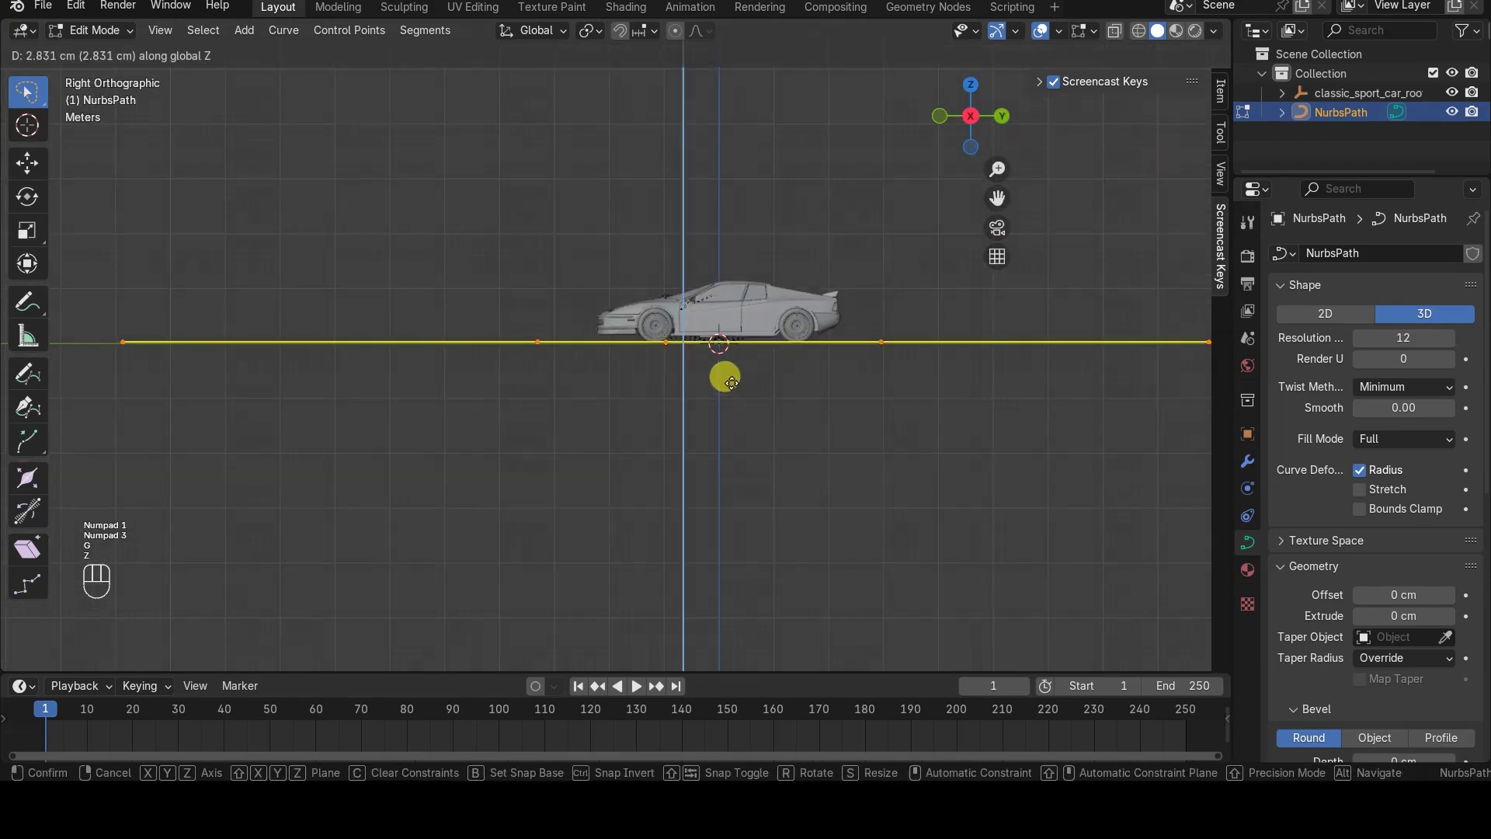
left_click(719, 359)
key("shift+d")
key("g")
key("z")
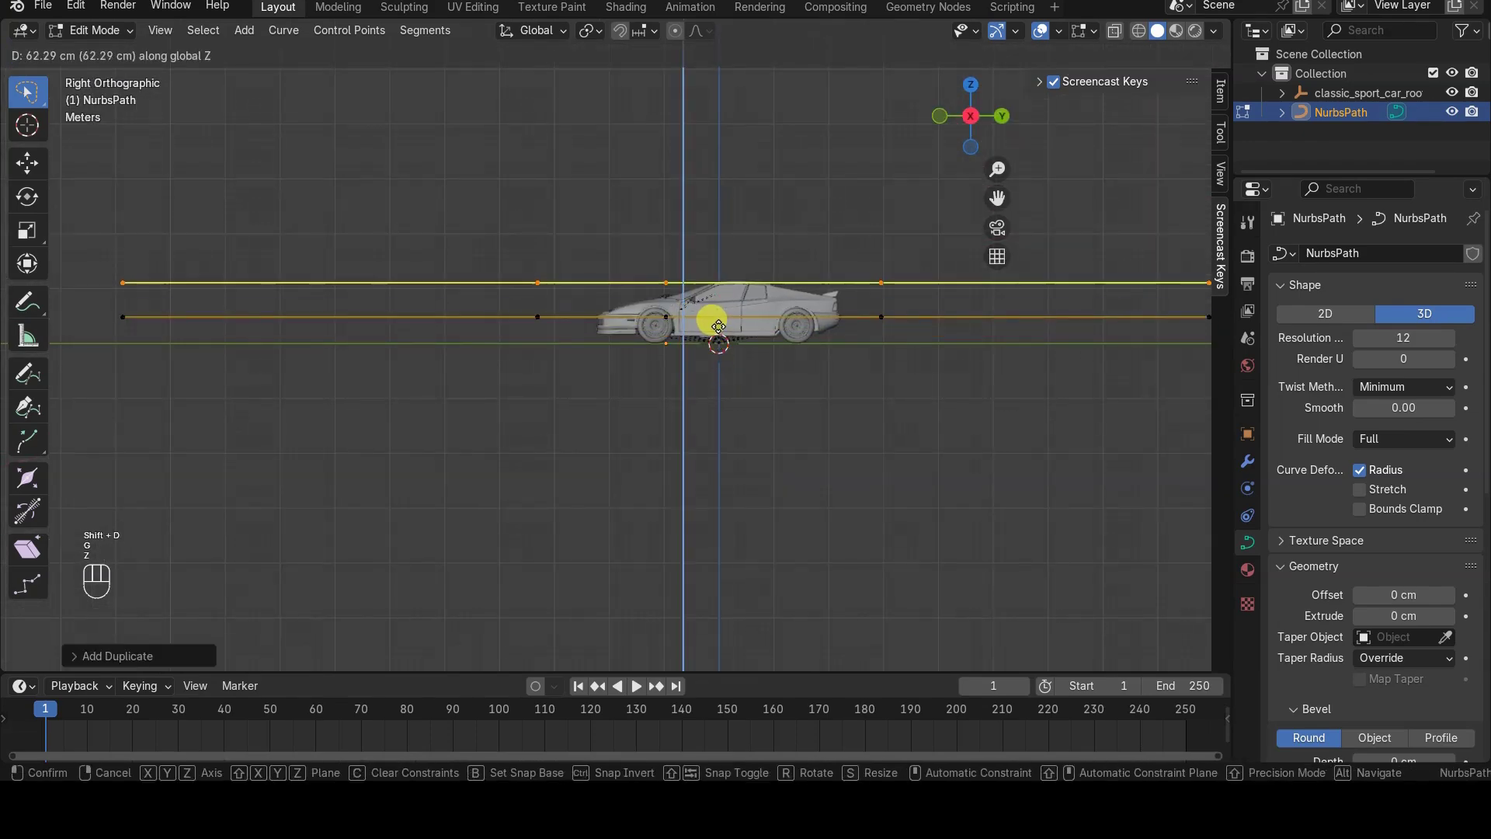
left_click(718, 327)
Step: Select individual linked splines around the car and hide them from editing
key("a")
middle_click_drag(612, 442, 723, 472)
key("KP_3")
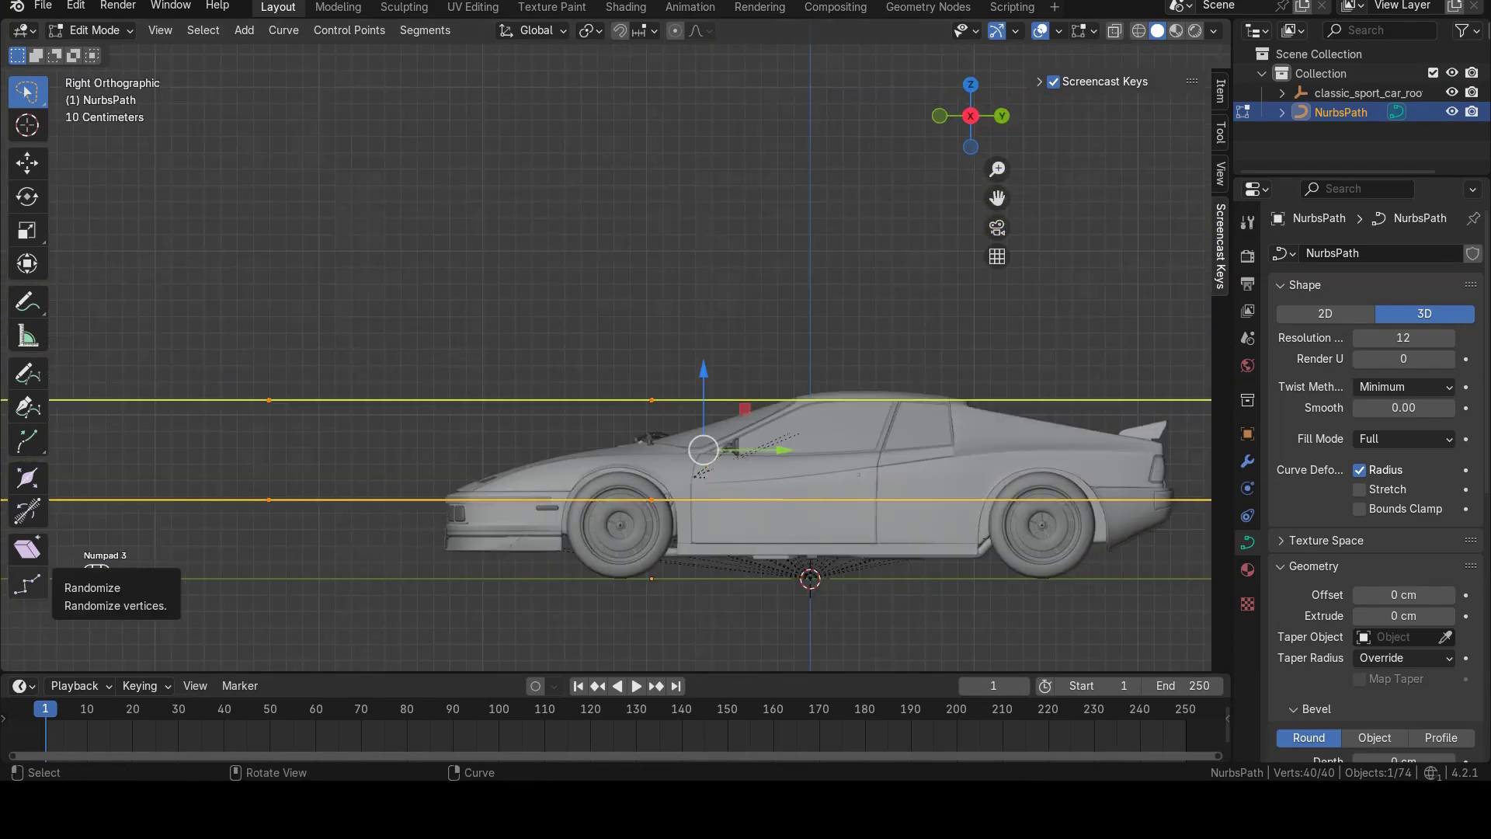
middle_click_drag(377, 346, 858, 366)
left_click(611, 440)
key("l")
key("h")
left_click(608, 365)
key("l")
key("h")
key("l")
key("l")
key("h")
Step: In the right side view, raise the splines' control points above the car's front wheel along Z
key("KP_3")
key("alt+a")
left_click_drag(544, 354, 556, 505)
key("g")
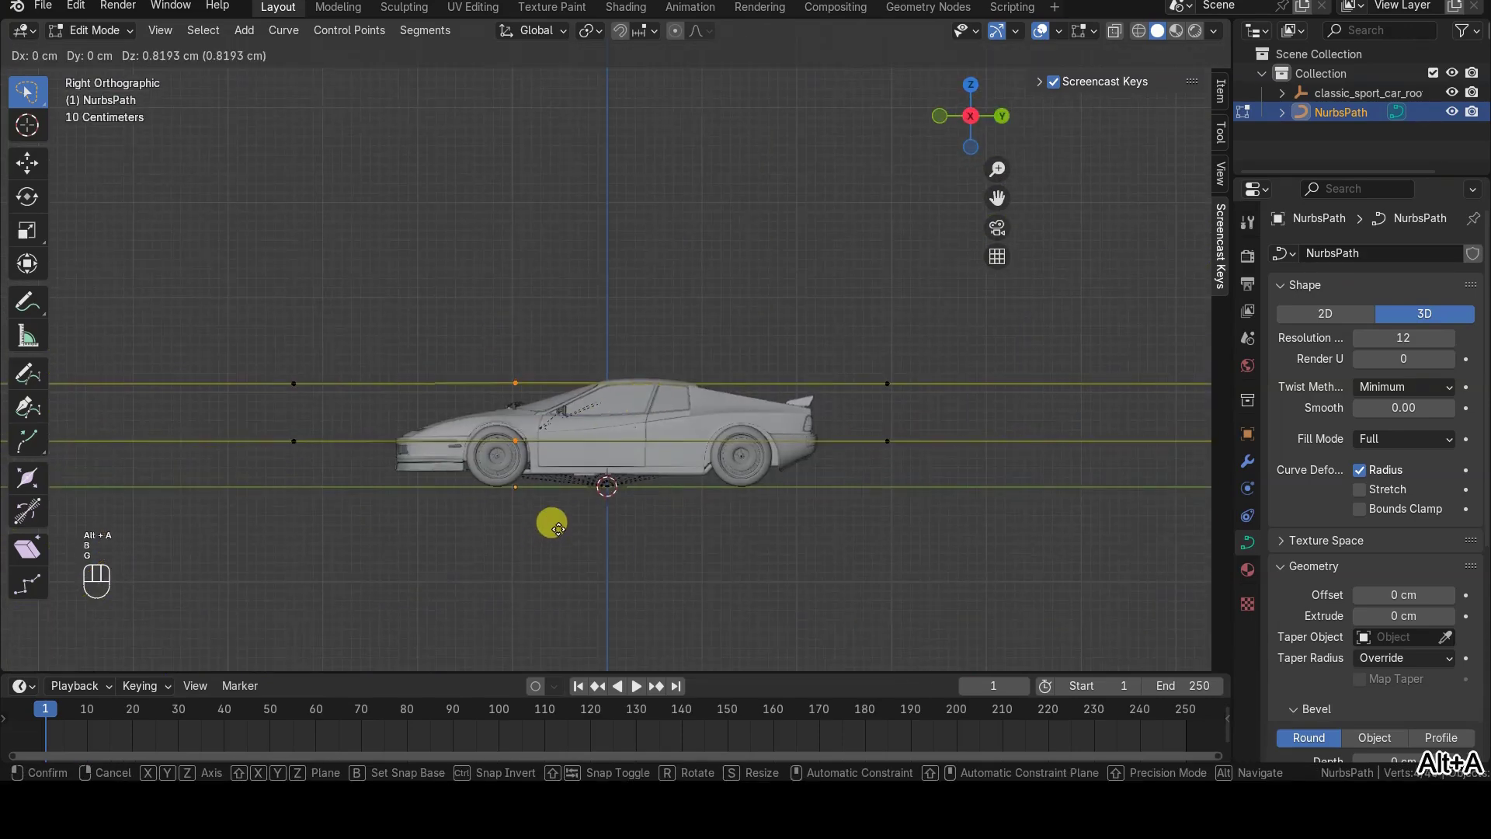
key("z")
left_click(562, 476)
Step: Raise the splines' control points behind the car along Z and move them forward above the rear wheel
key("alt+a")
key("b")
left_click_drag(872, 358, 910, 498)
key("g")
key("z")
left_click(911, 428)
key("g")
left_click(787, 421)
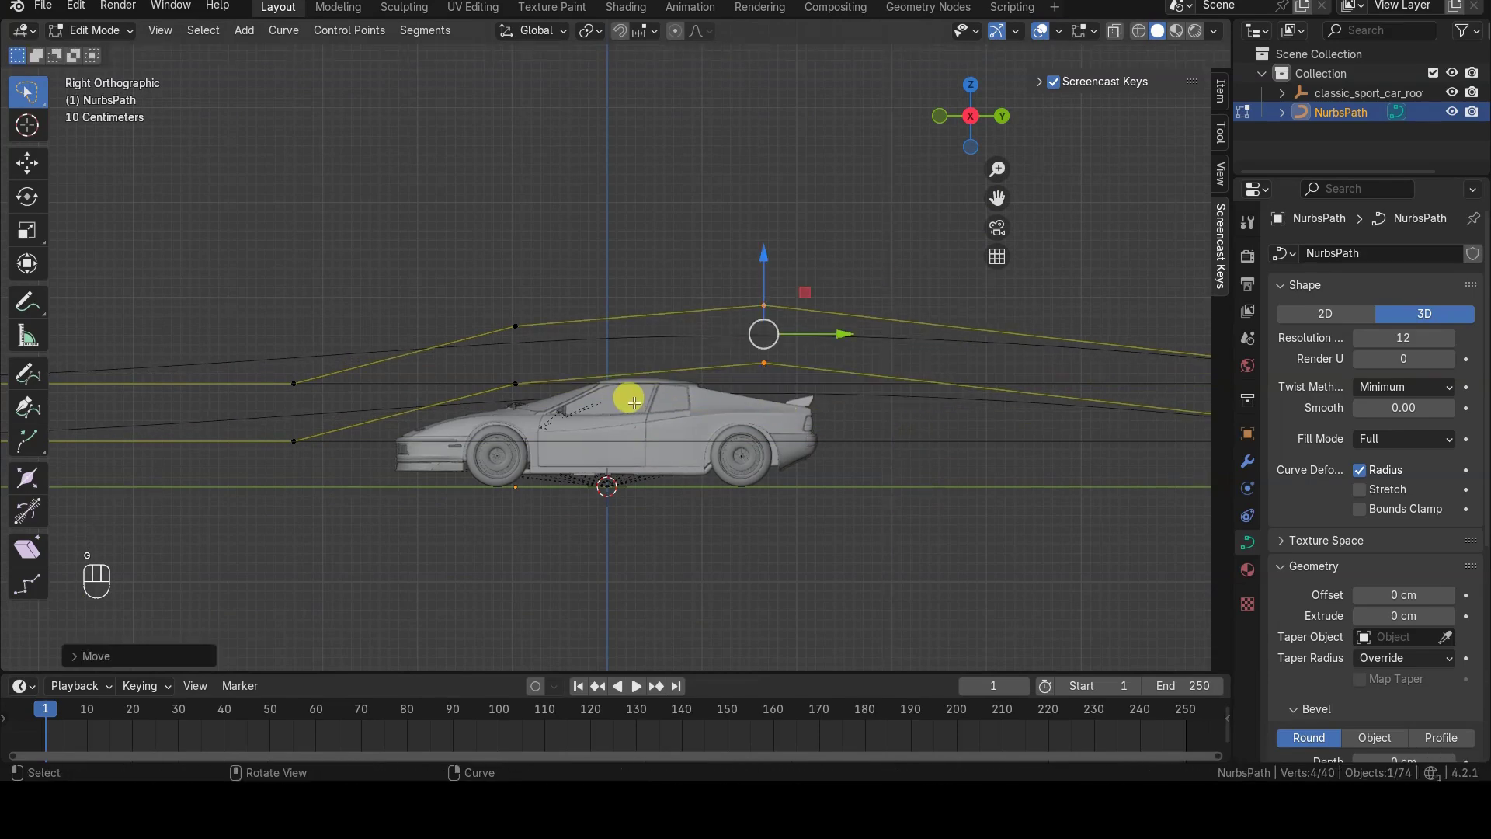
Step: Move the splines' middle control points up over the roof and their front control points back towards the nose
key("alt+a")
key("Tab")
key("Tab")
key("b")
left_click_drag(491, 301, 556, 427)
key("g")
left_click(619, 382)
key("alt+a")
key("b")
left_click_drag(269, 357, 328, 463)
key("g")
left_click(404, 461)
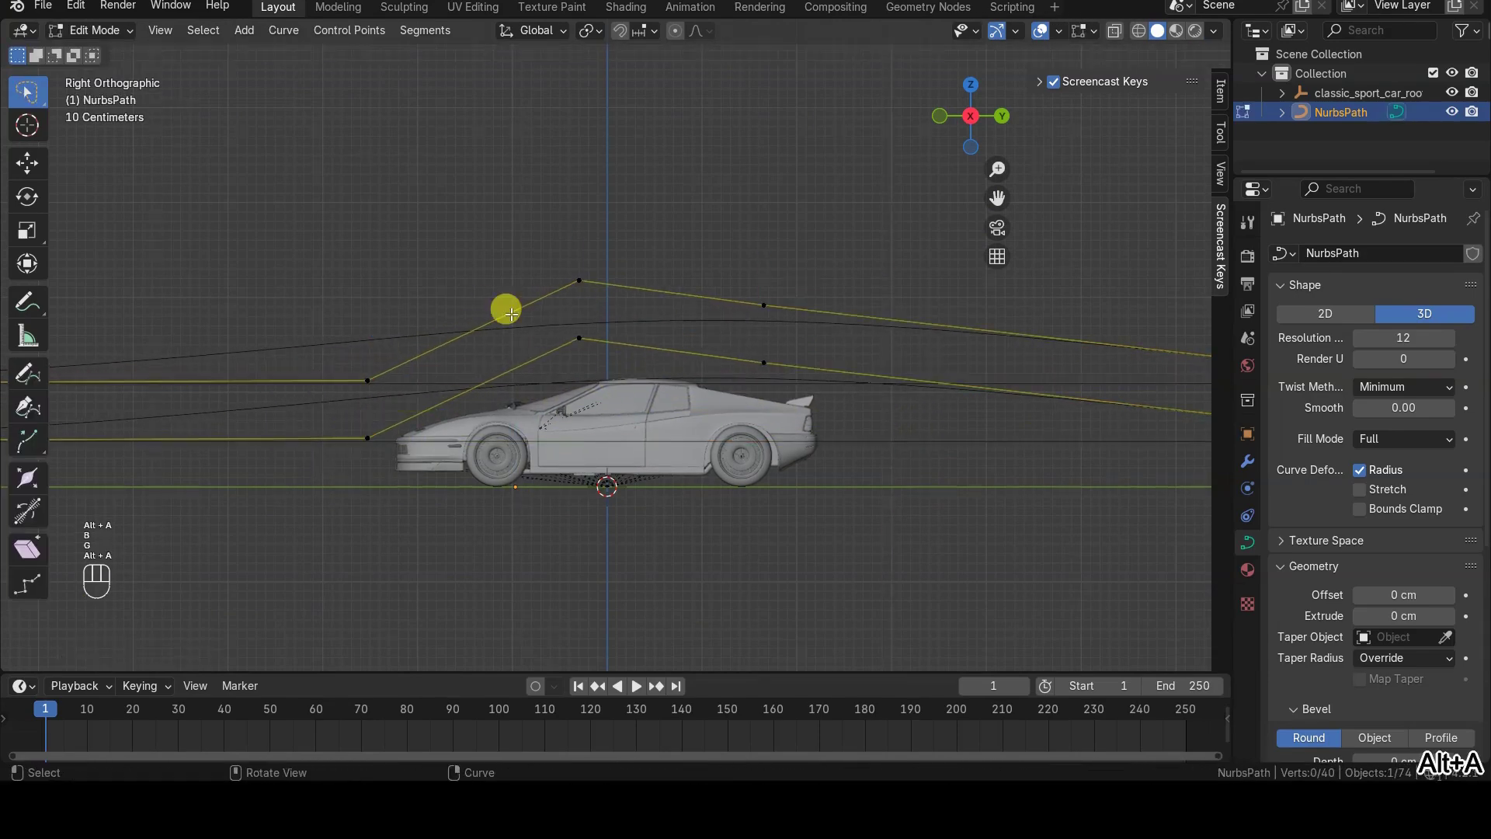
Step: Adjust the roof-level control points along Z so the upper and lower splines cross
left_click_drag(597, 360, 597, 361)
key("g")
key("z")
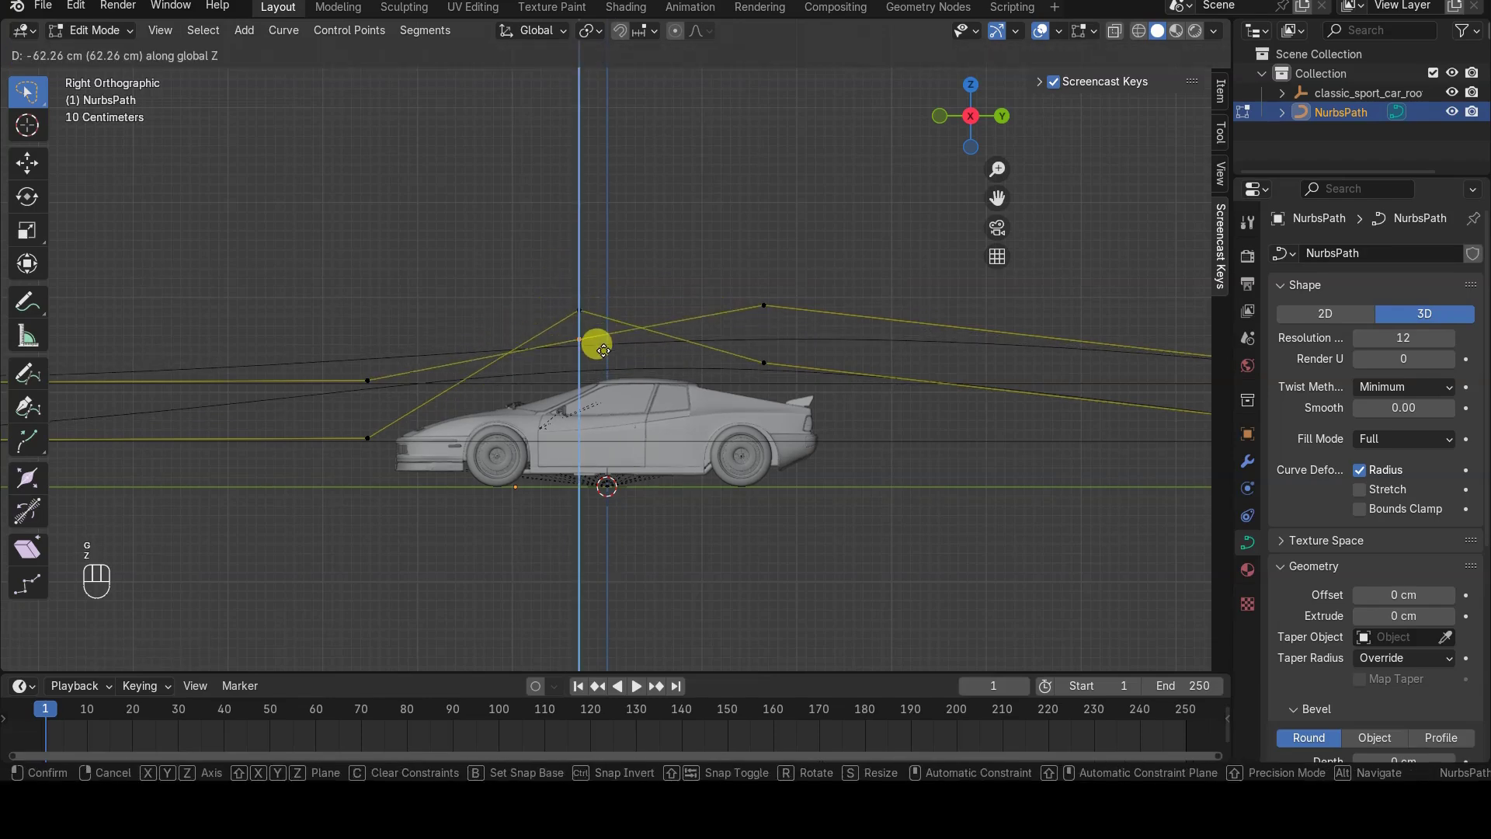
left_click(596, 374)
Step: Adjust the lower and upper control points above the car's rear wheel and finish editing the splines
key("alt+a")
key("b")
left_click_drag(745, 358, 775, 376)
key("g")
key("z")
key("alt+a")
key("b")
left_click_drag(730, 280, 801, 340)
key("Tab")
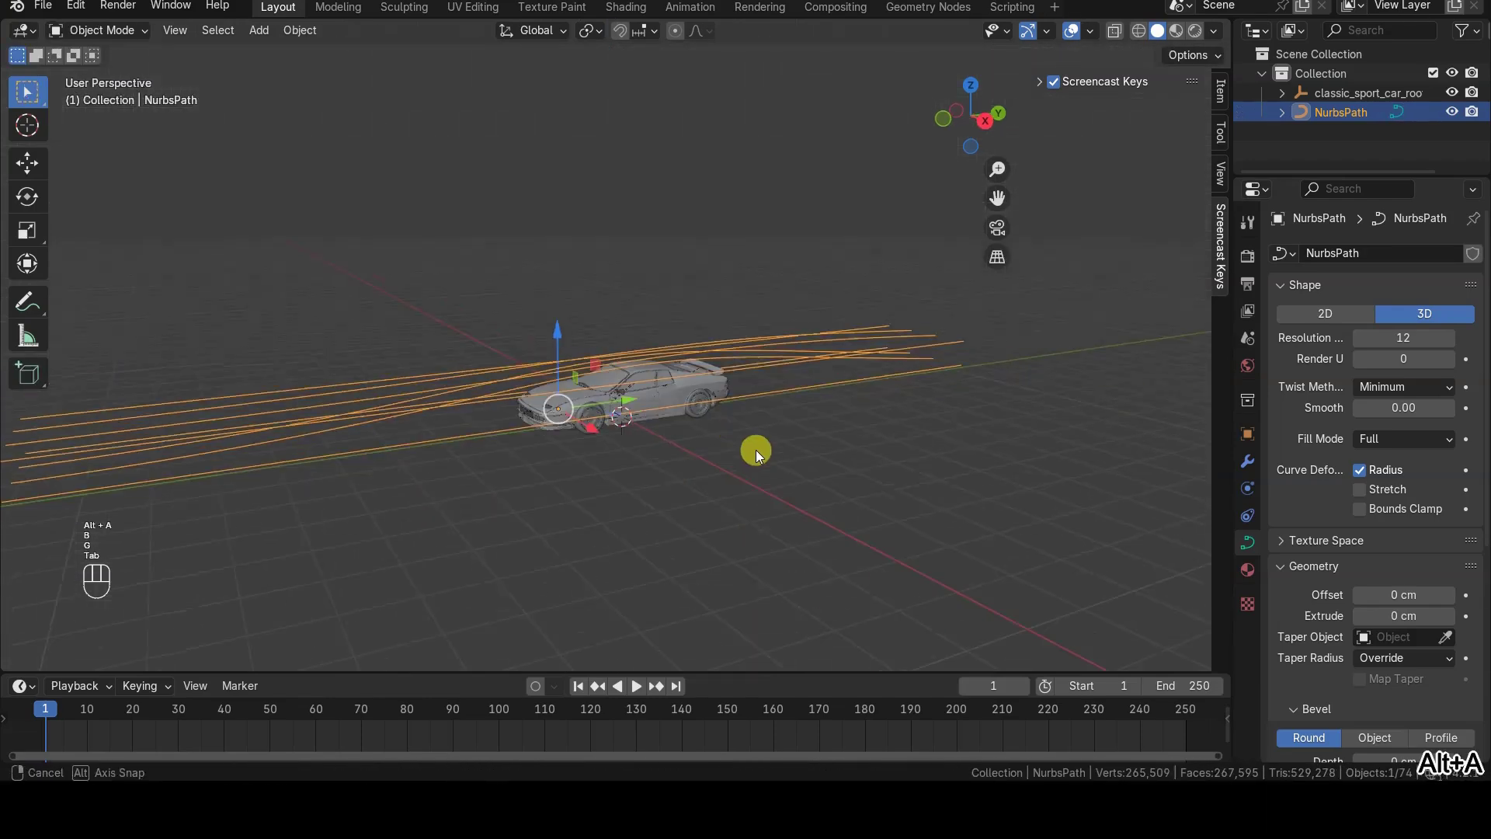
Step: Give the path's splines a round bevel with a depth of 0.3 cm
middle_click_drag(757, 456, 619, 422)
scroll(413, 548, "up", 3)
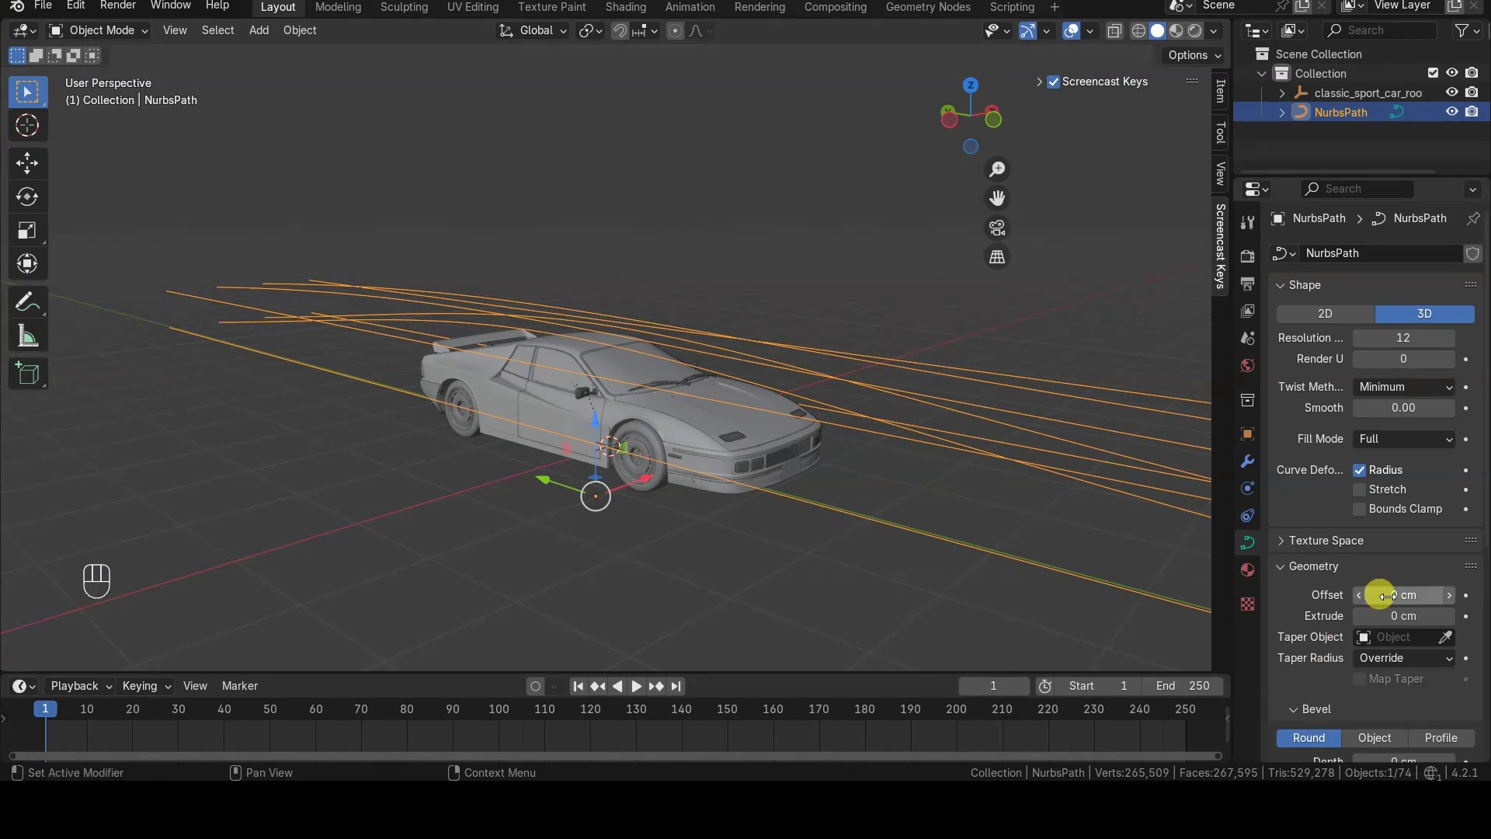
scroll(1386, 598, "down", 4)
left_click_drag(1397, 607, 1419, 608)
scroll(745, 481, "up", 1)
middle_click_drag(749, 481, 836, 443)
scroll(1388, 584, "down", 4)
type("1")
key("Return")
Step: Keyframe the bevel's End factor at 0.000 on frame 1 and at 1.000 on frame 160
left_click_drag(1391, 555, 1312, 573)
key("i")
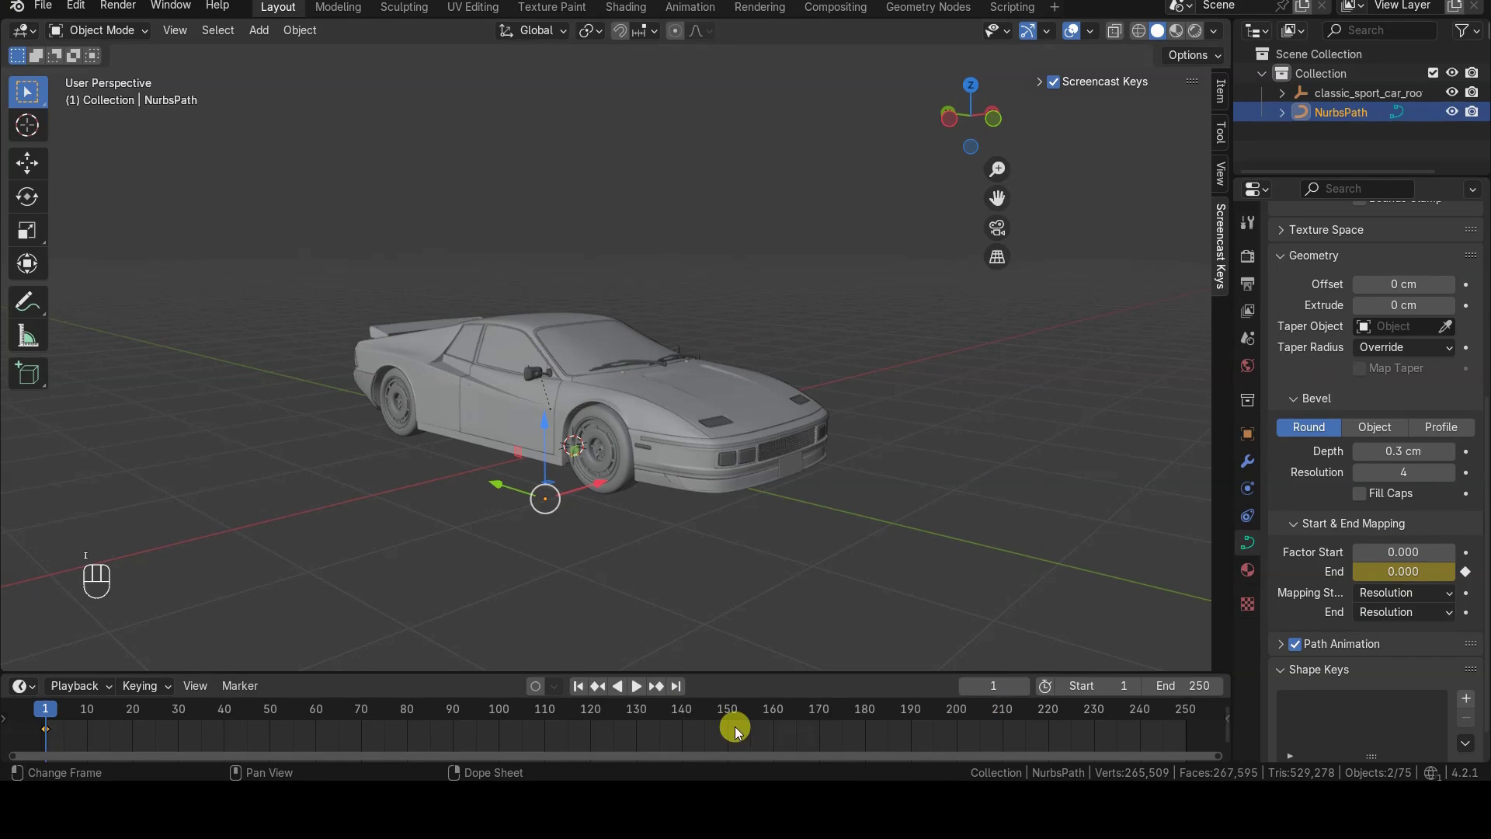
left_click_drag(365, 709, 566, 709)
left_click_drag(1373, 575, 1452, 574)
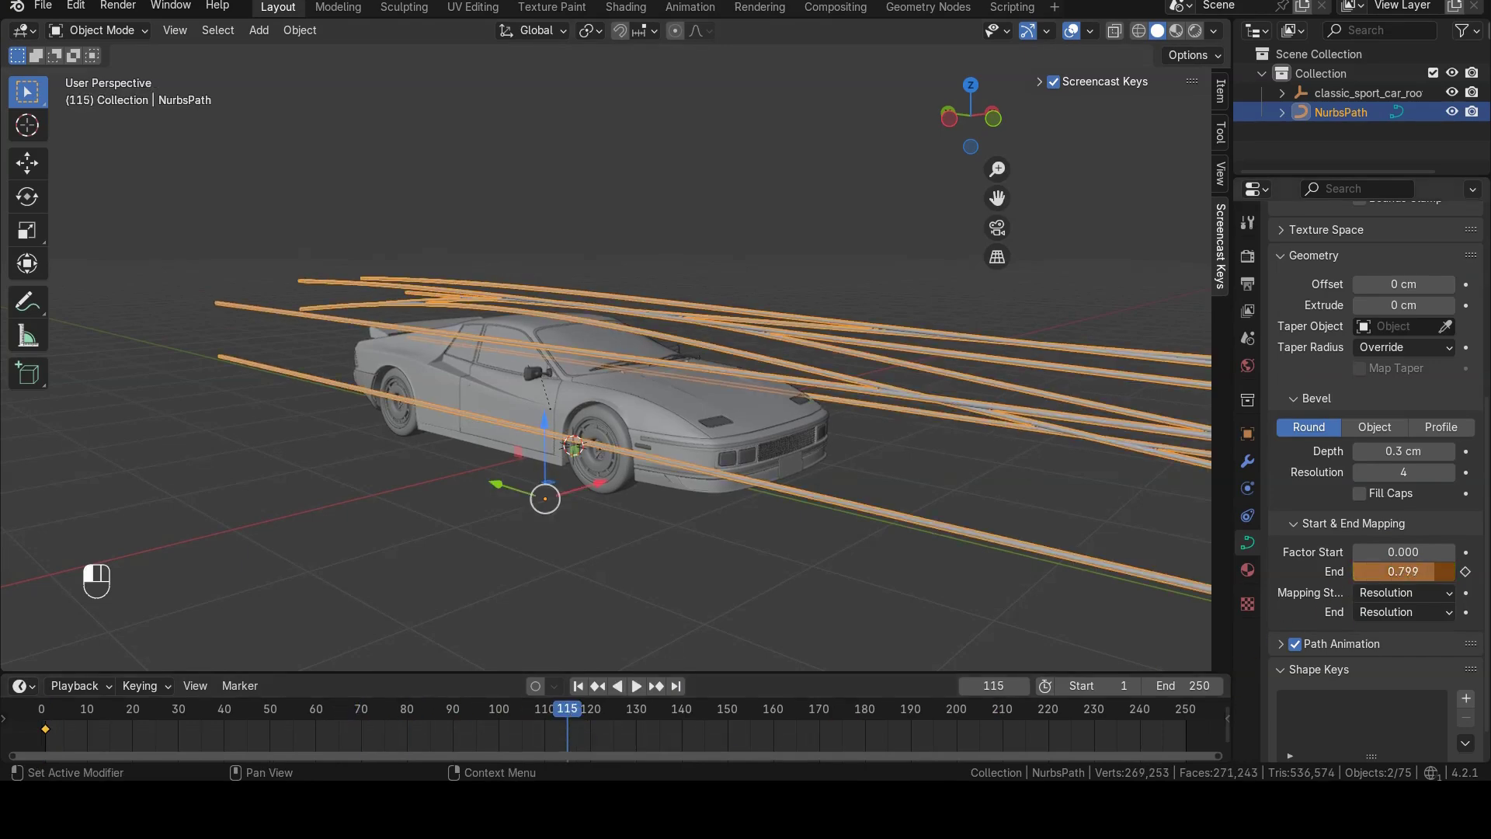
left_click_drag(567, 716, 562, 718)
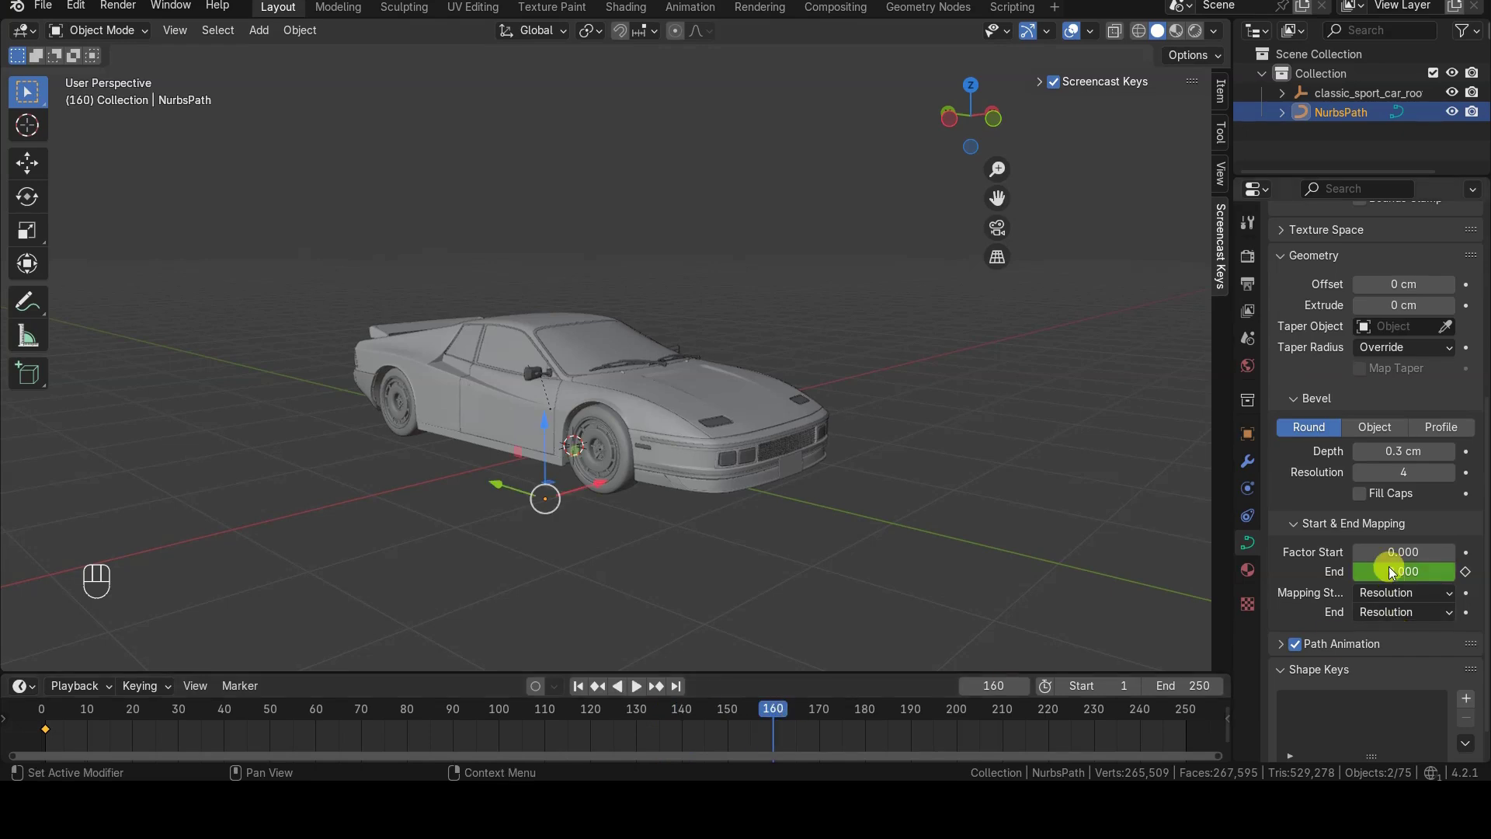
left_click_drag(1391, 571, 1467, 571)
key("i")
Step: Keyframe the bevel's Factor Start at 0.000 on frame 160 and at 1.000 on frame 250
key("i")
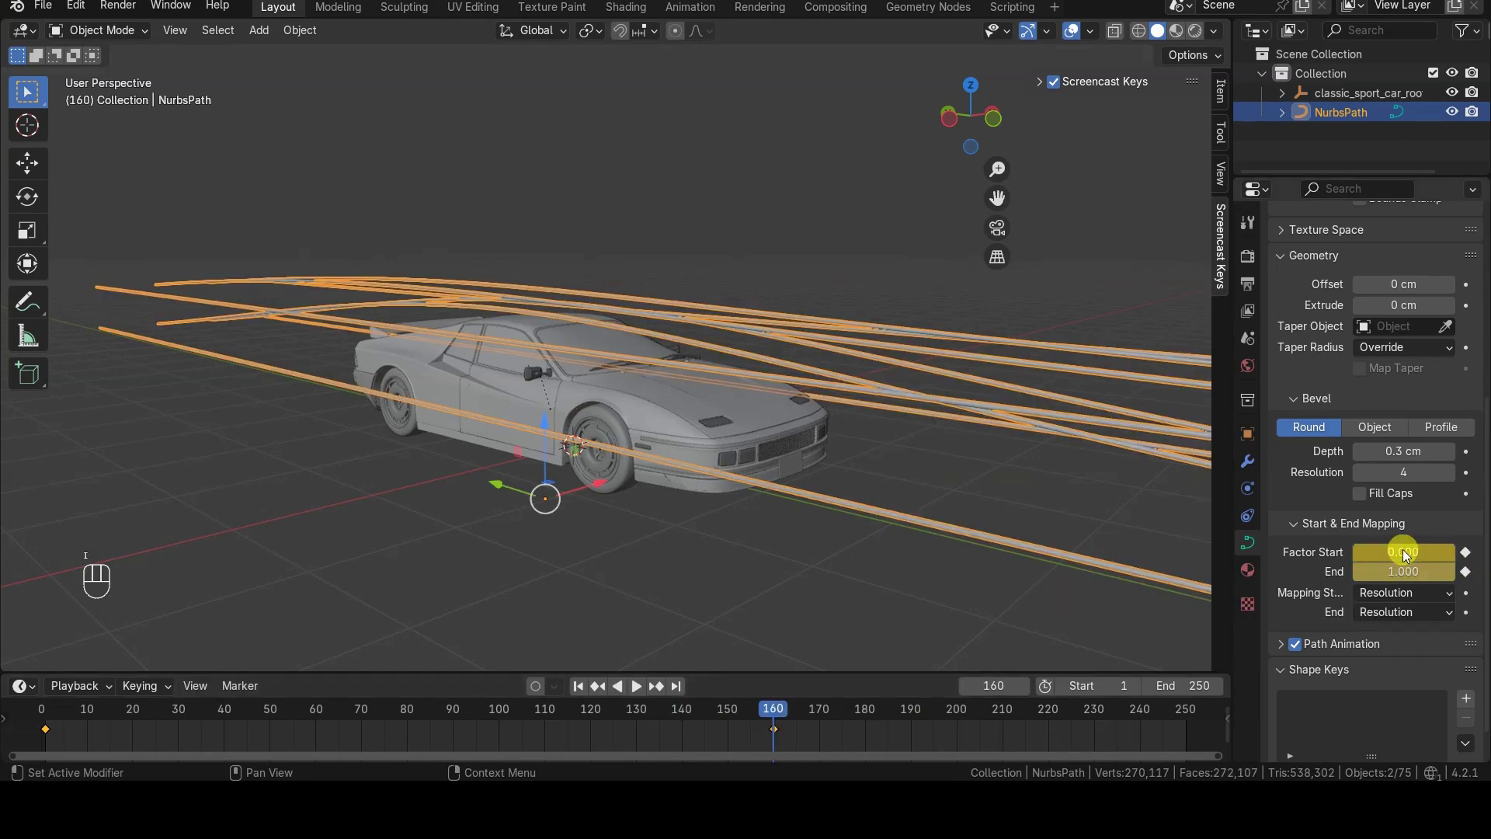
left_click(676, 685)
left_click_drag(1382, 554, 1464, 554)
key("i")
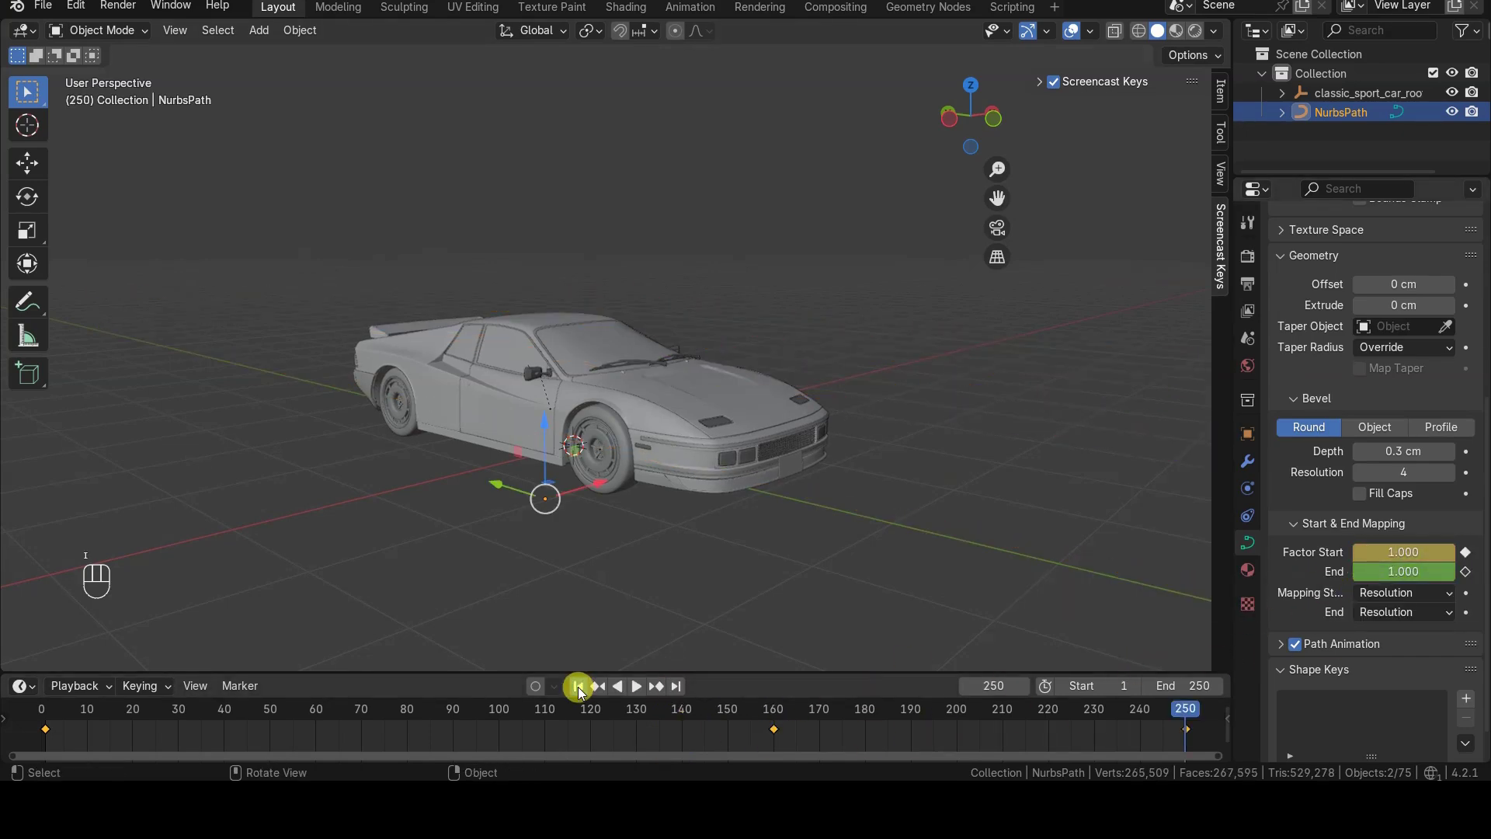
Step: Play the spline animation from frame 1 and view it around the car
left_click(579, 686)
key("space")
middle_click_drag(455, 531, 370, 543)
left_click(629, 686)
left_click(578, 685)
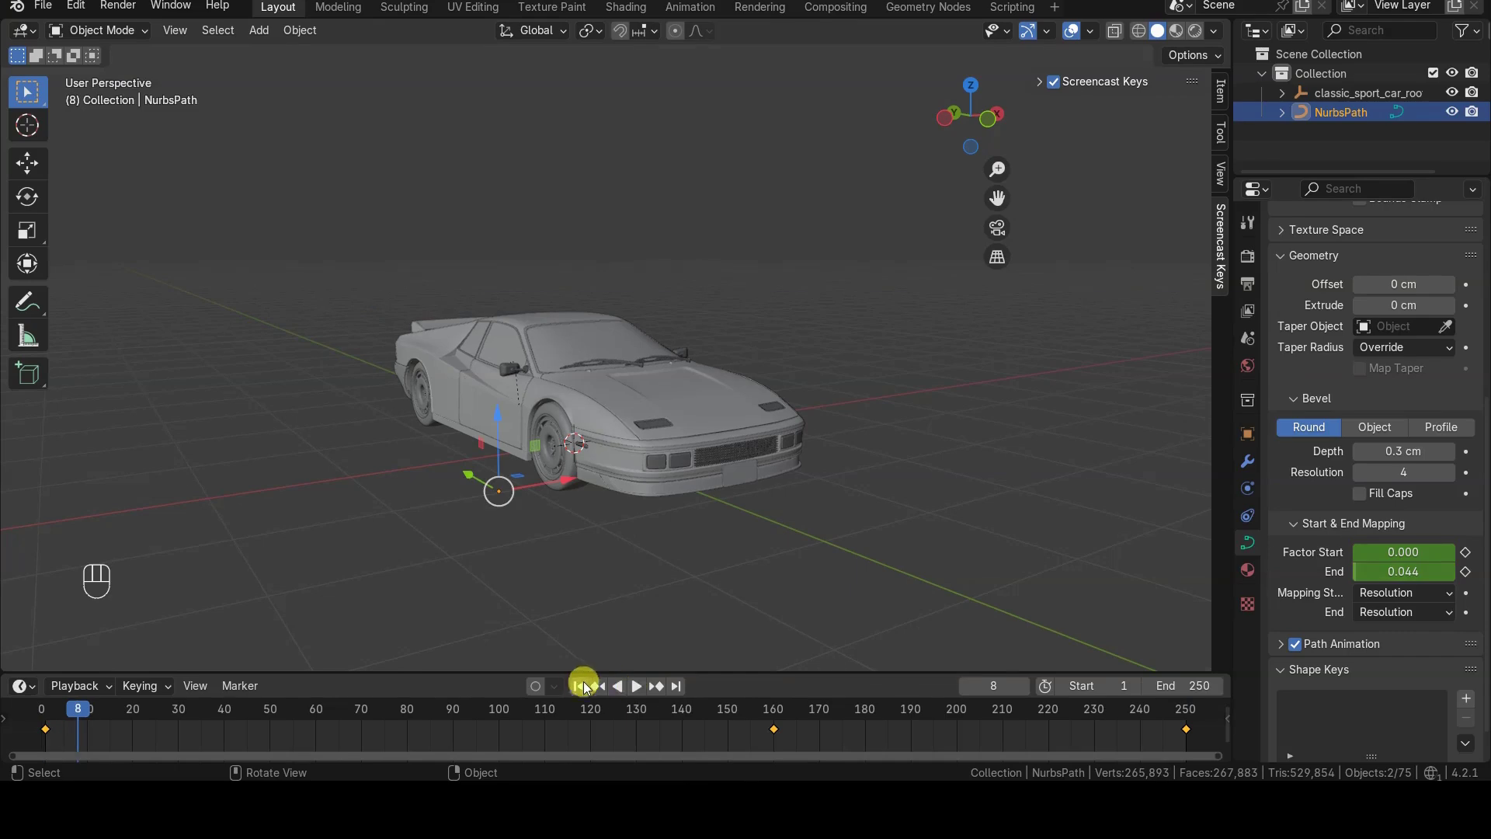
left_click(635, 685)
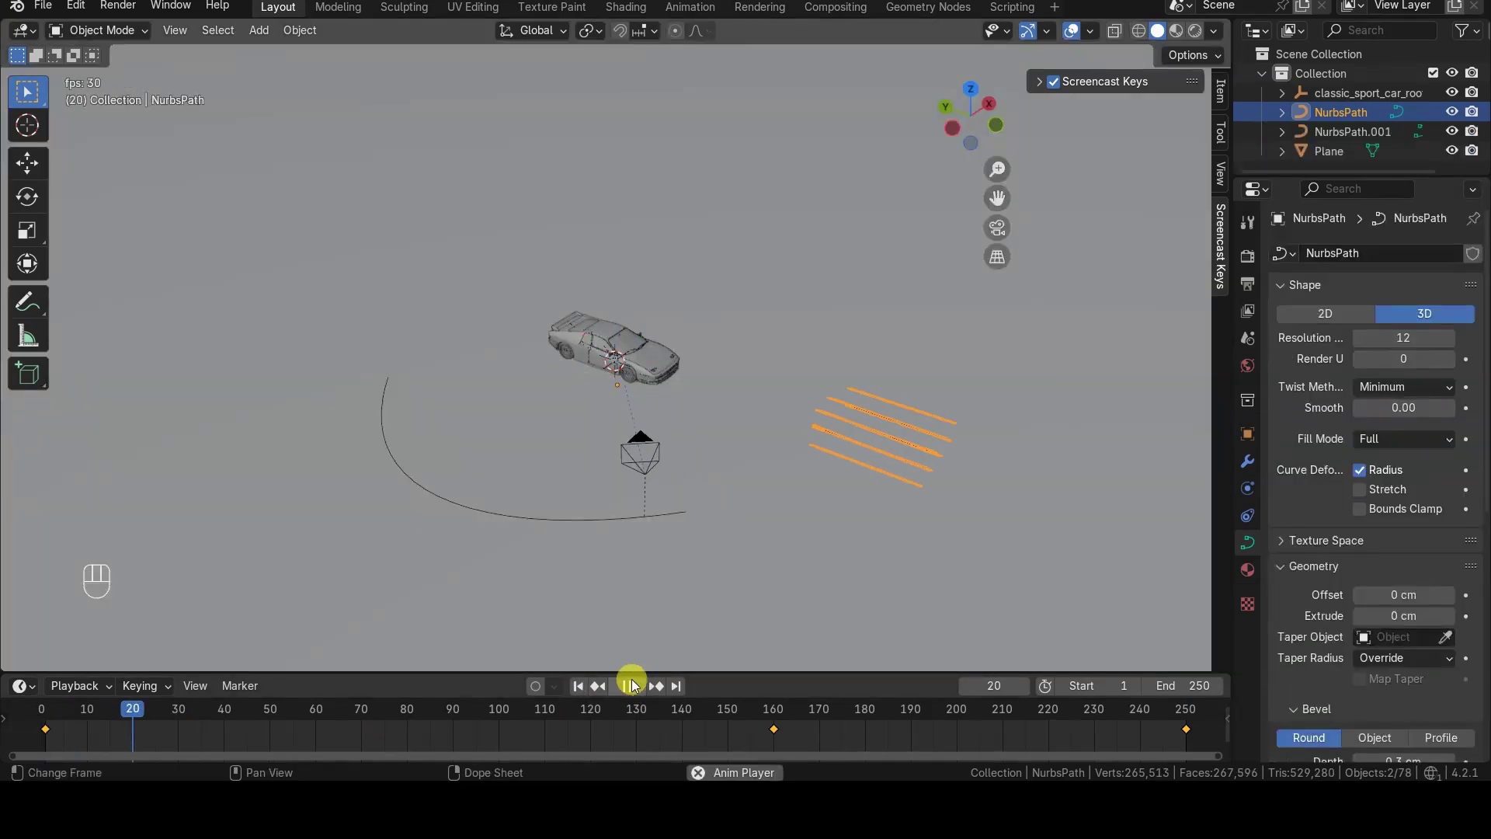